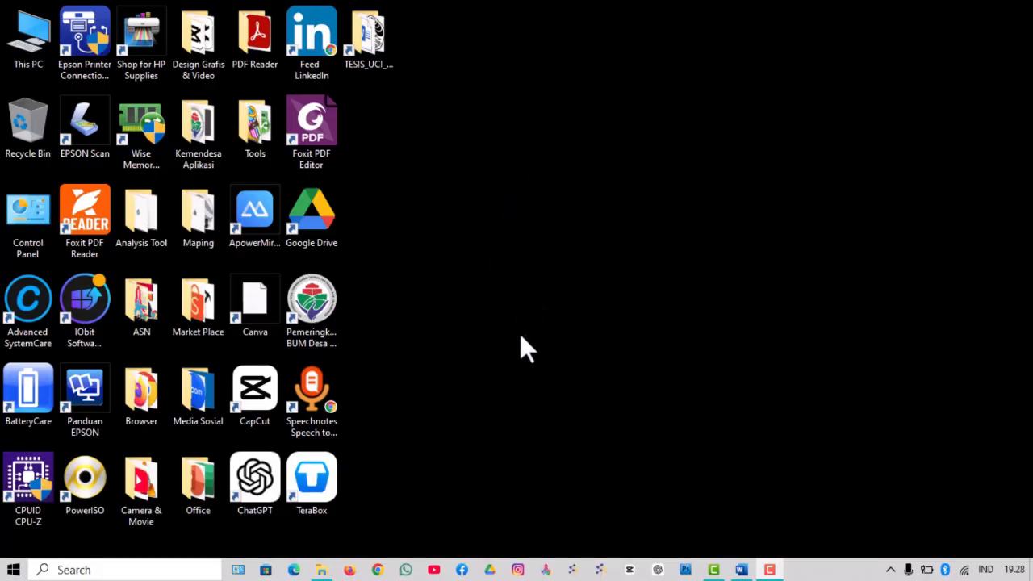
# Launch Google Earth Pro from the Maping desktop folder, collapse the Tempatku list and close the time slider.
pyautogui.doubleClick(197, 214)
pyautogui.click(747, 207)
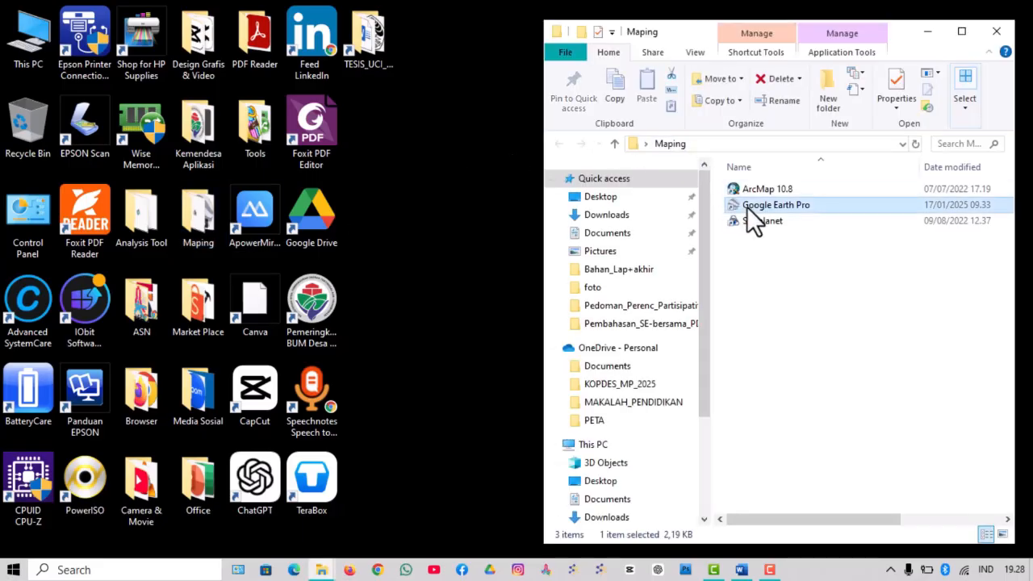
pyautogui.doubleClick(747, 207)
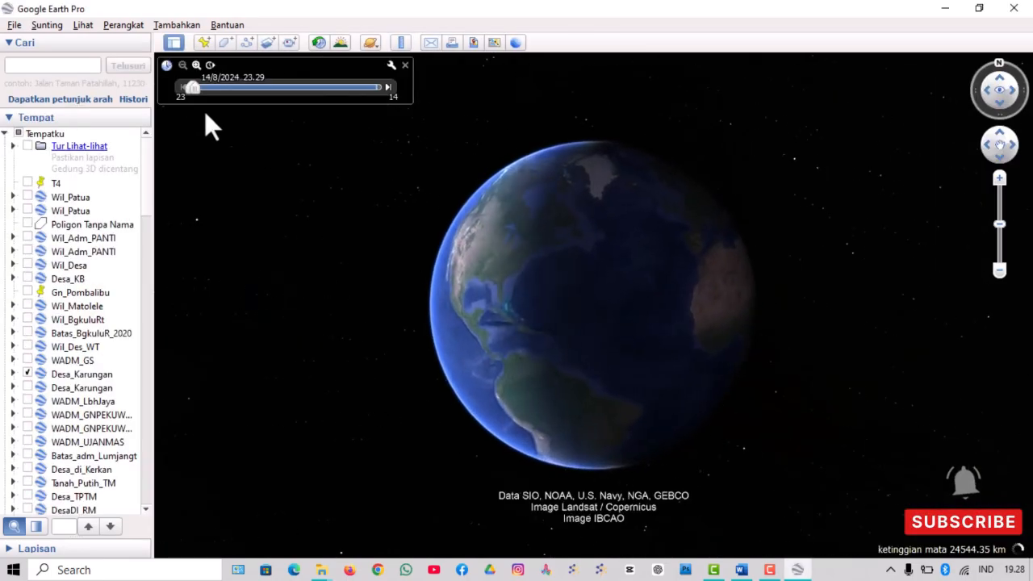
pyautogui.click(5, 134)
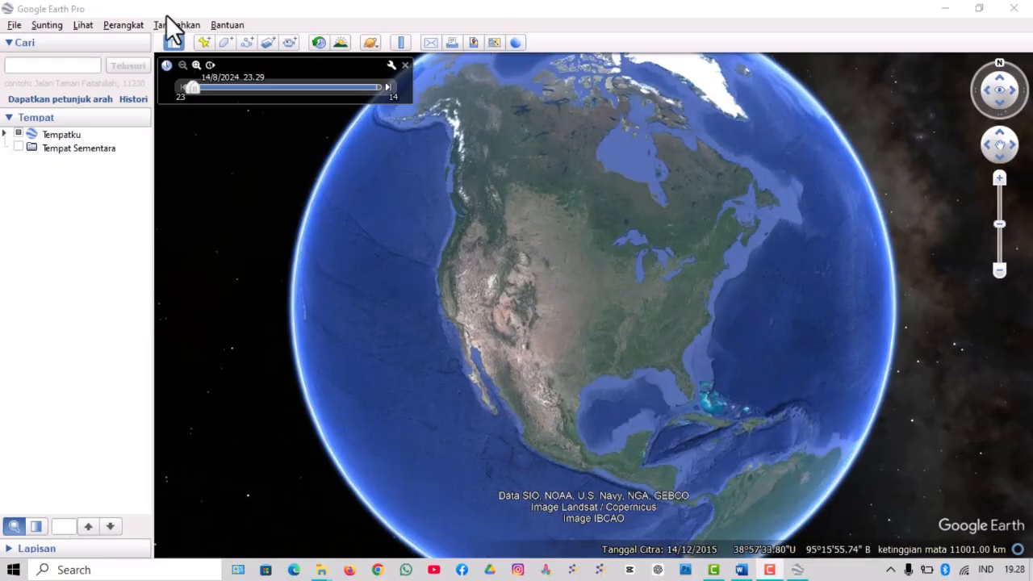
pyautogui.click(405, 65)
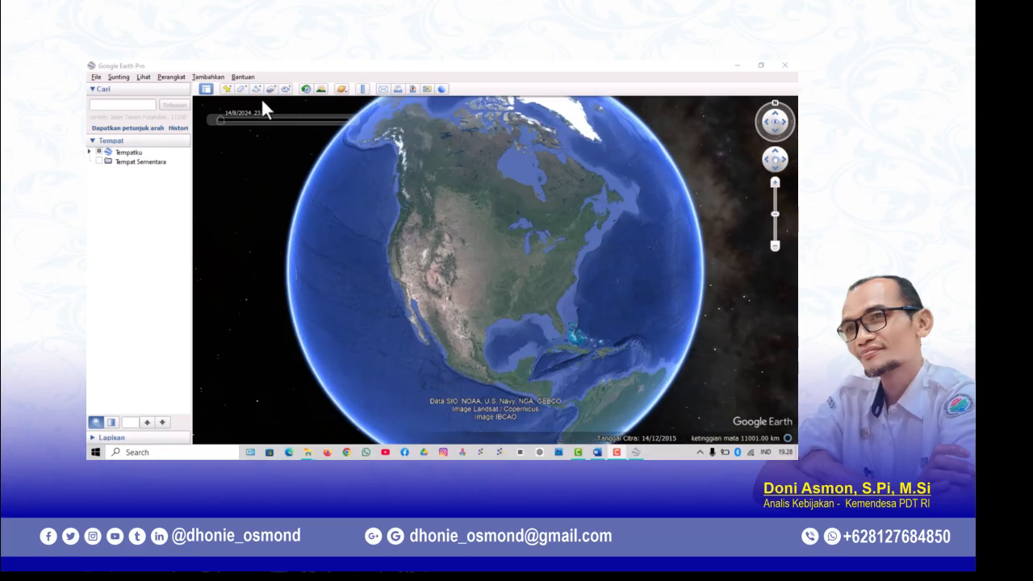
pyautogui.moveTo(231, 57)
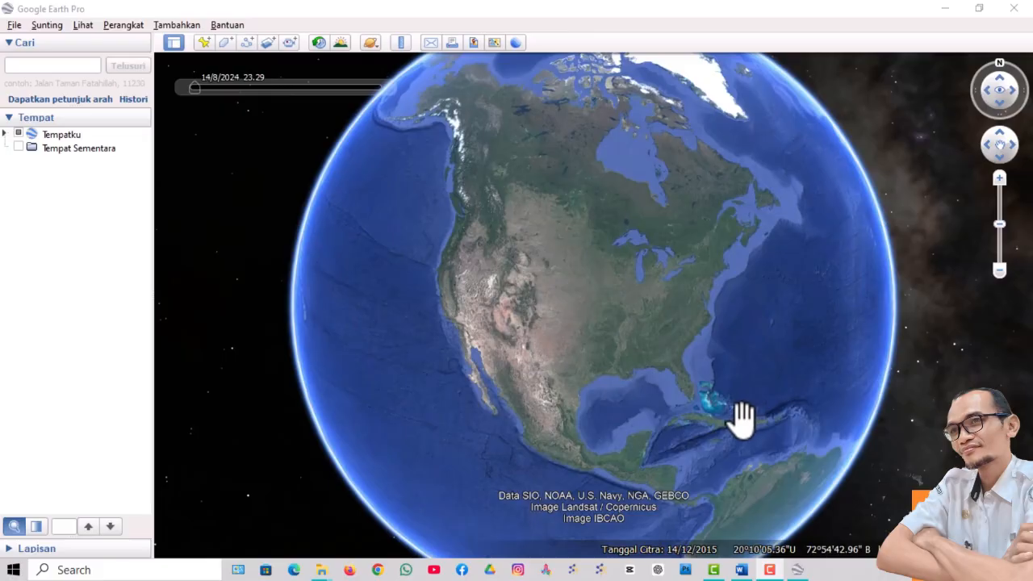
# Turn the globe from North America to the Indonesian area containing the Titik_Evakuasi and Posko_Kebencanaan placemarks.
pyautogui.moveTo(738, 418); pyautogui.dragTo(547, 402)
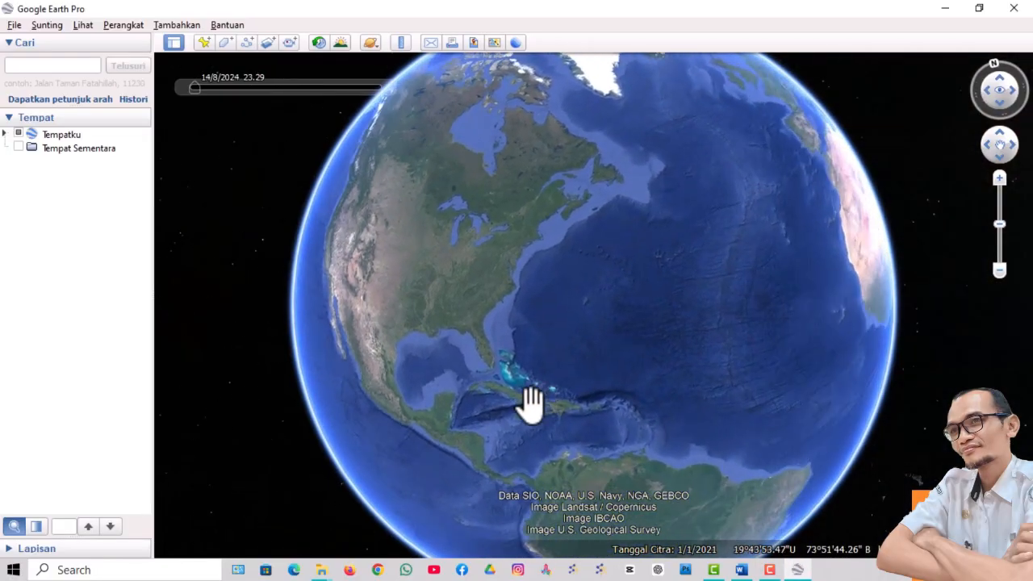
pyautogui.scroll(3, 521, 401)
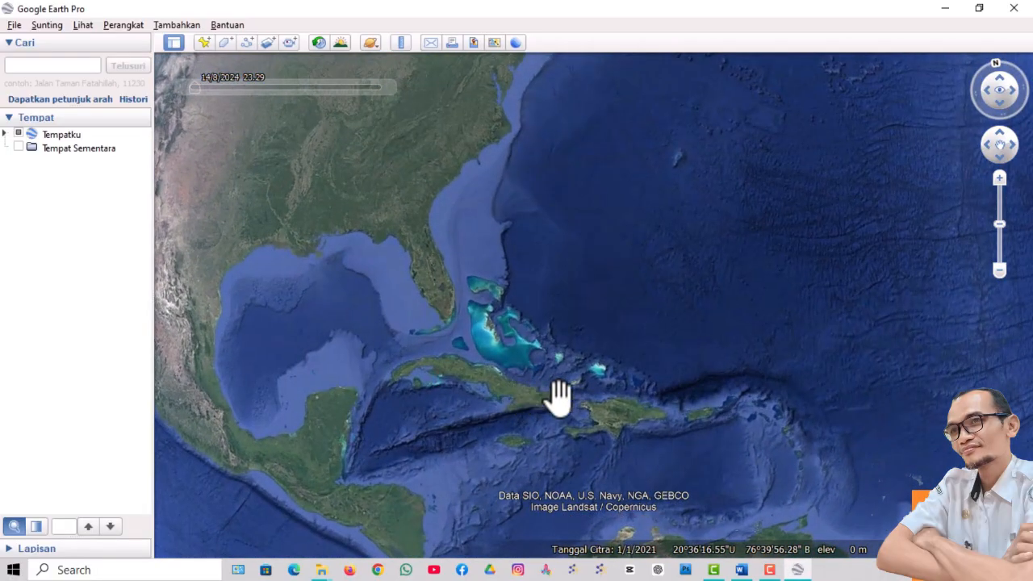
pyautogui.scroll(-5, 652, 387)
pyautogui.moveTo(785, 394); pyautogui.dragTo(533, 380)
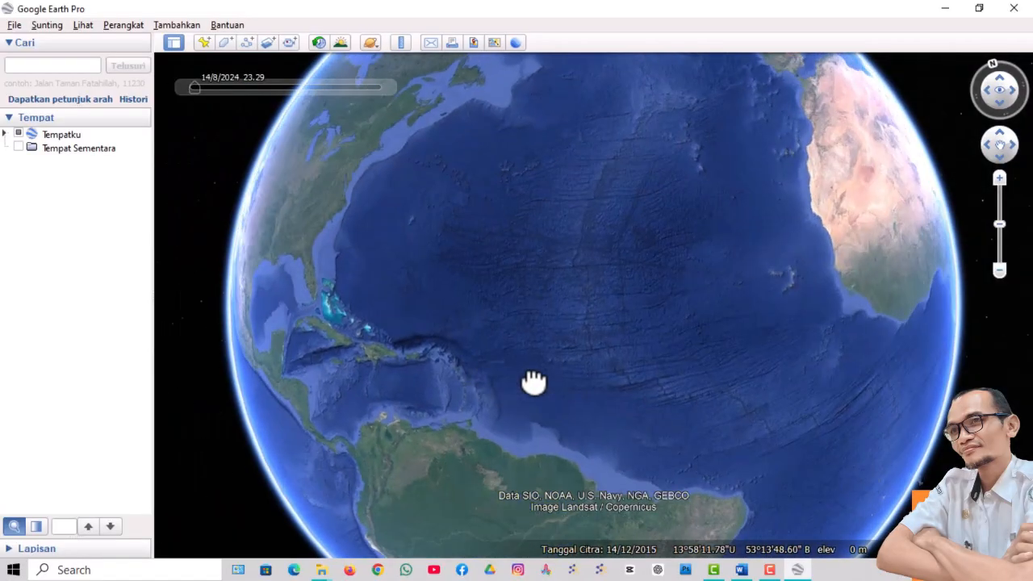
pyautogui.moveTo(841, 369); pyautogui.dragTo(463, 328)
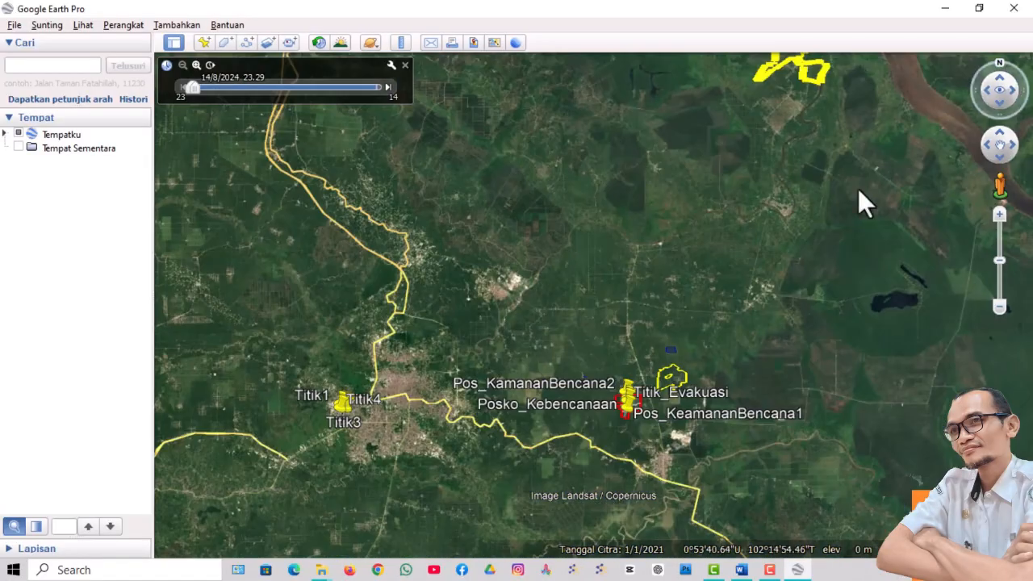
# Examine the yellow-outlined village boundary around Kolam Renang DIVA CIBLON SP 10 JLR 5, with the whole outline in view.
pyautogui.scroll(3, 652, 393)
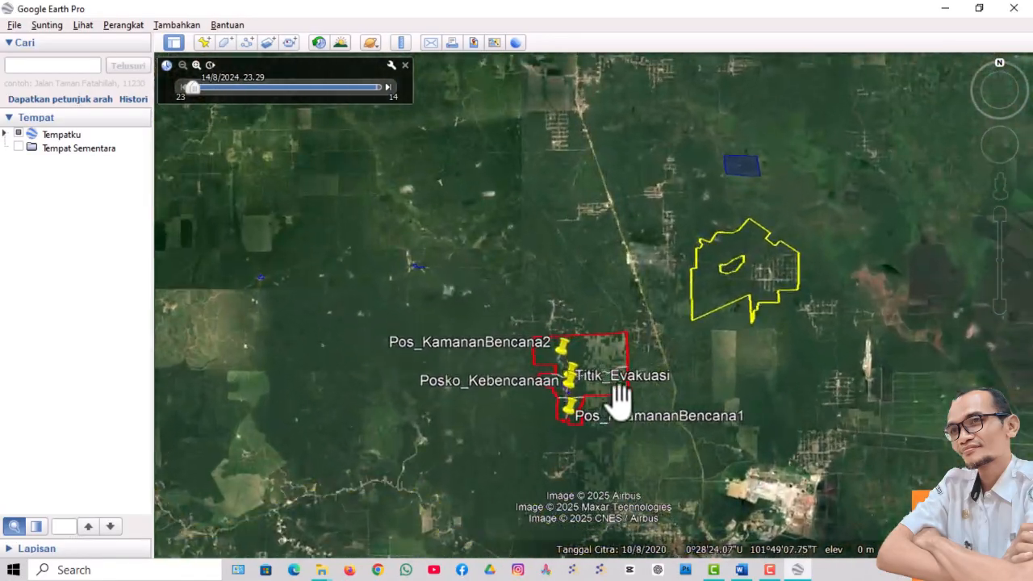
pyautogui.scroll(-2, 641, 369)
pyautogui.scroll(4, 729, 300)
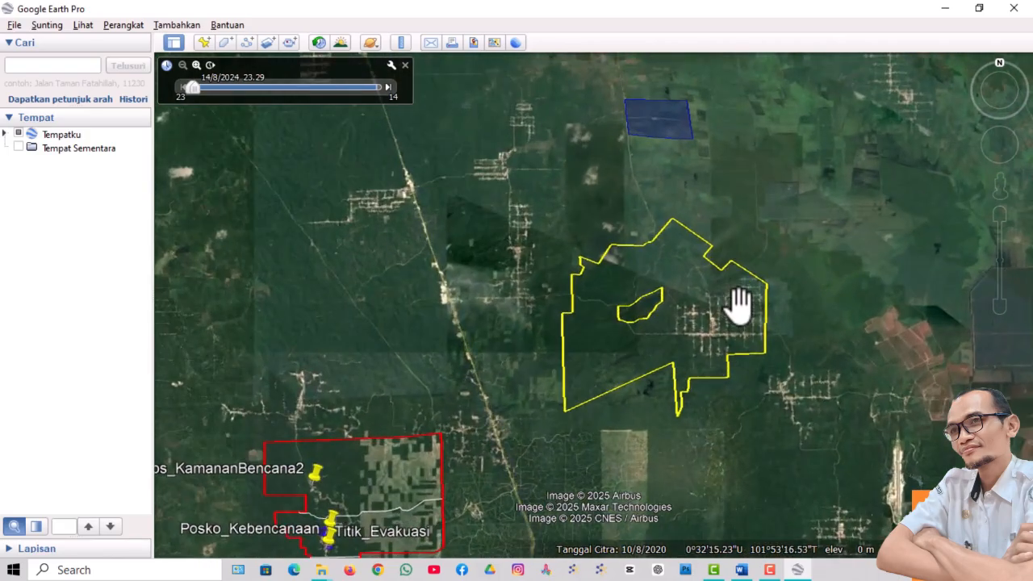
pyautogui.moveTo(737, 307); pyautogui.dragTo(535, 306)
pyautogui.scroll(1, 504, 279)
pyautogui.scroll(3, 502, 281)
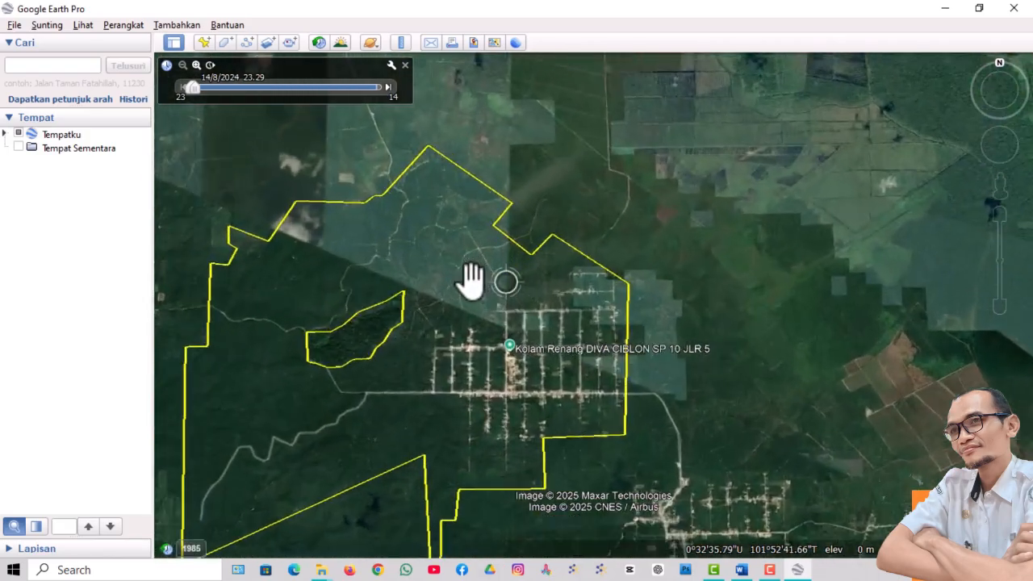
pyautogui.moveTo(420, 348); pyautogui.dragTo(495, 330)
pyautogui.scroll(-1, 458, 351)
pyautogui.scroll(-2, 490, 366)
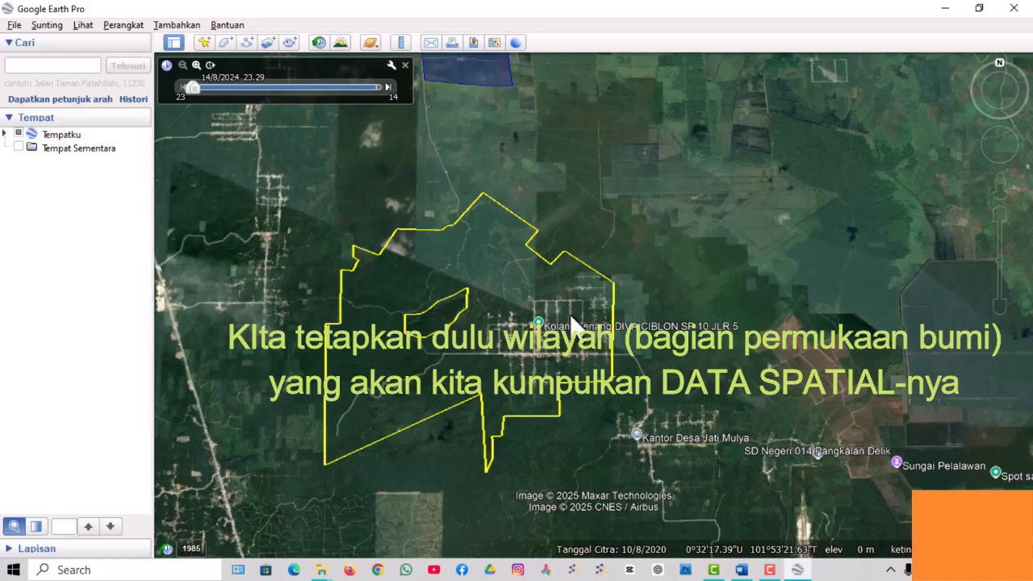
pyautogui.scroll(3, 447, 347)
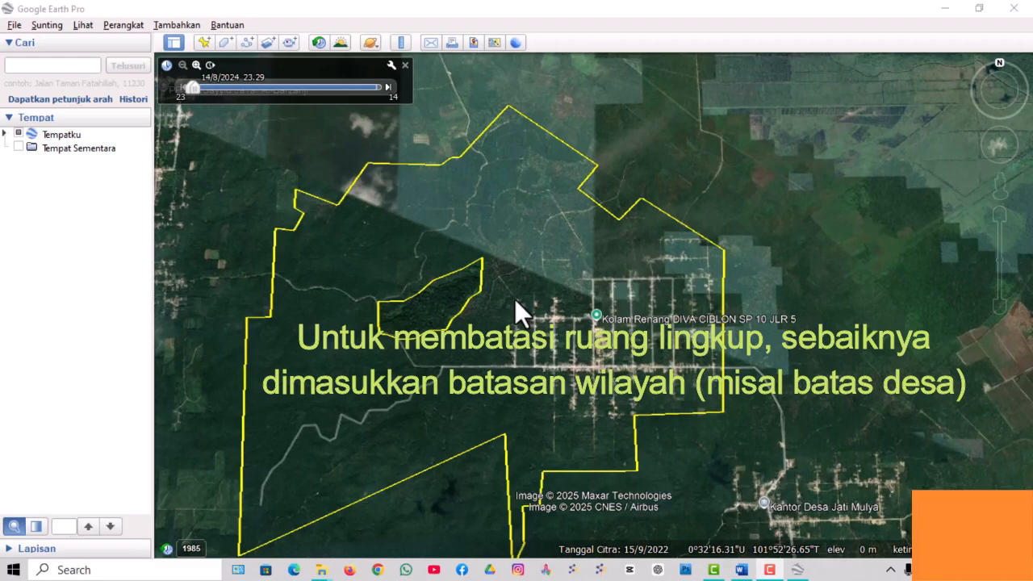
pyautogui.moveTo(537, 388); pyautogui.dragTo(529, 360)
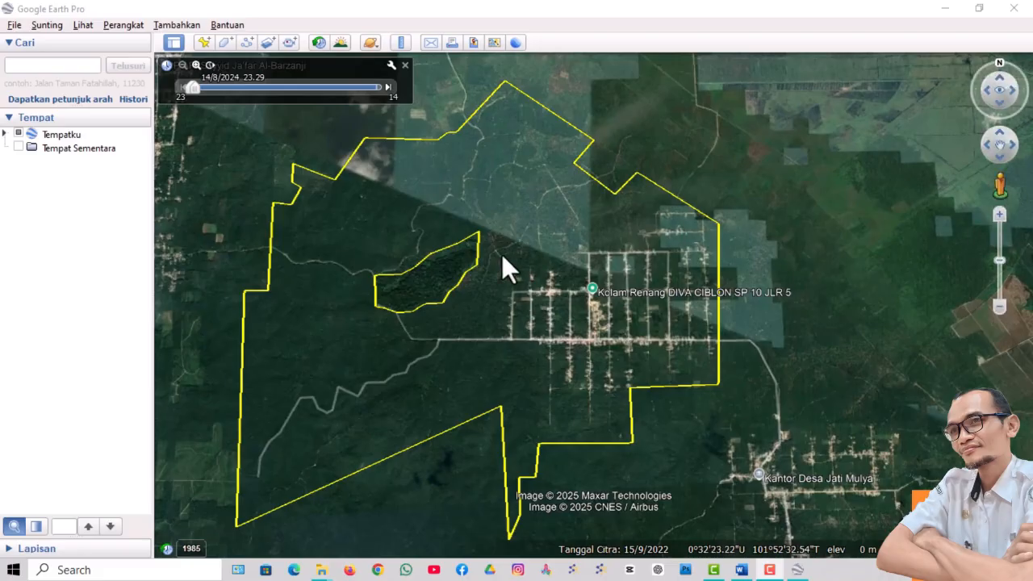
# Create a folder named Sar_Kesehatan inside Tempat Sementara.
pyautogui.rightClick(79, 147)
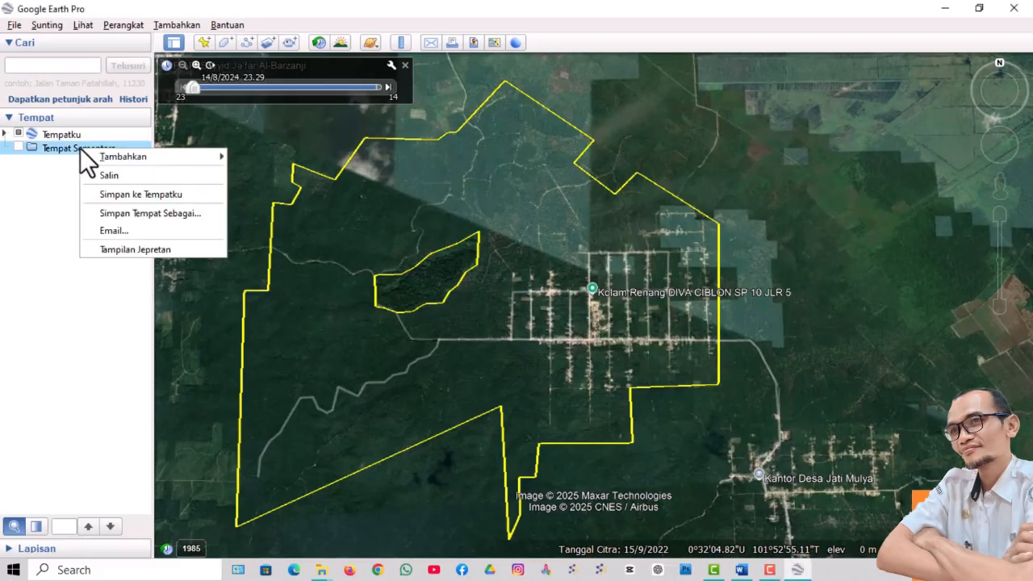
pyautogui.moveTo(90, 154)
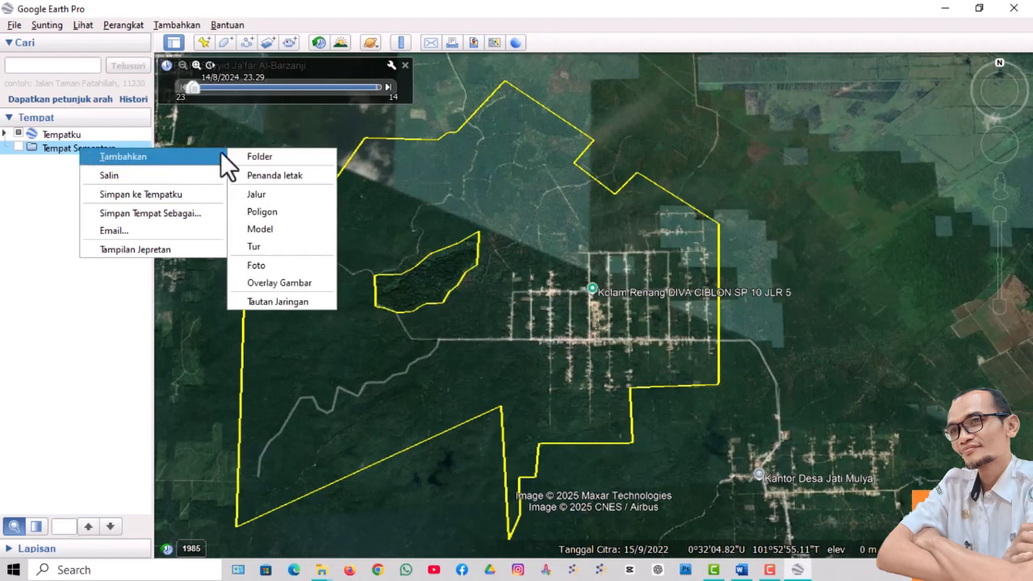
pyautogui.click(249, 156)
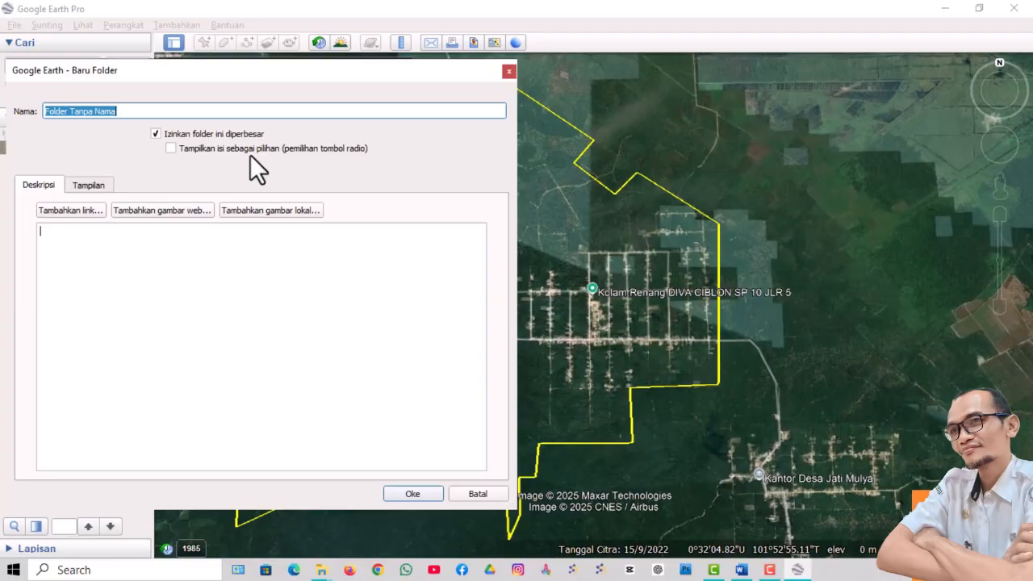
pyautogui.write('Sar_Kes')
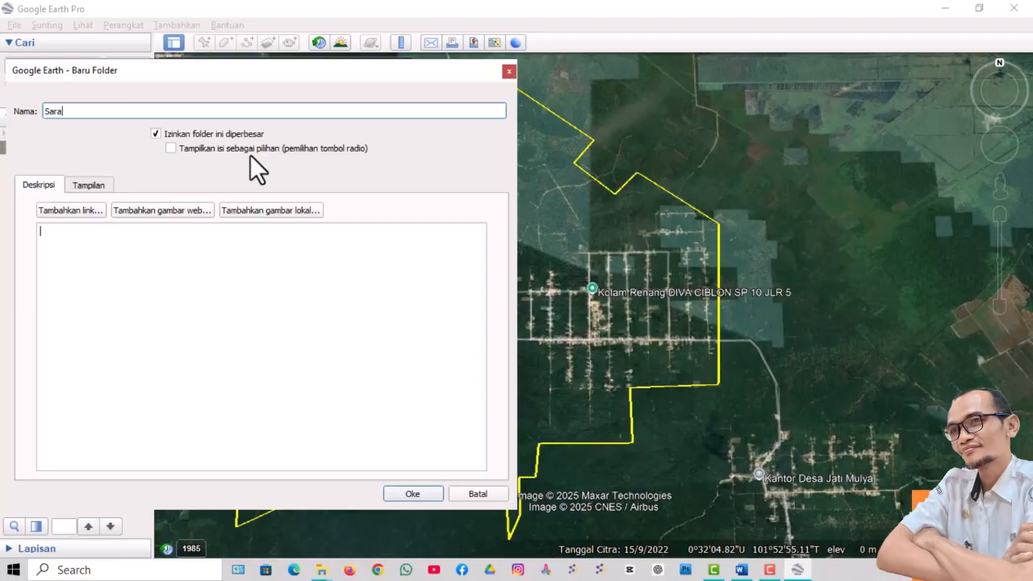
pyautogui.write('ehatan')
pyautogui.click(414, 496)
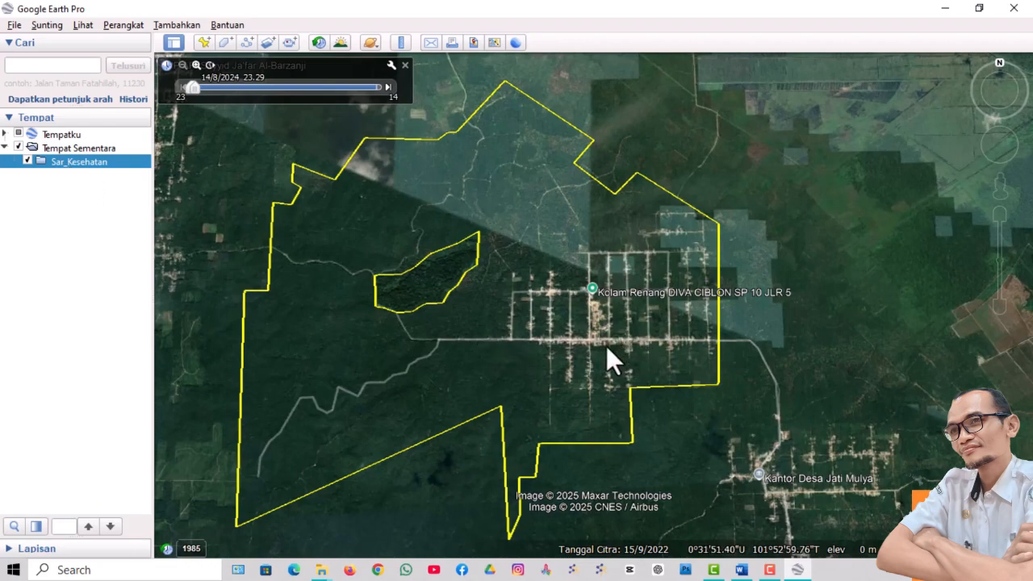
# Add a placemark named Posyandu on the building north-east of Pasar Sumber Lestari, at about 0°31'55"U, 101°52'56"T.
pyautogui.scroll(5, 594, 342)
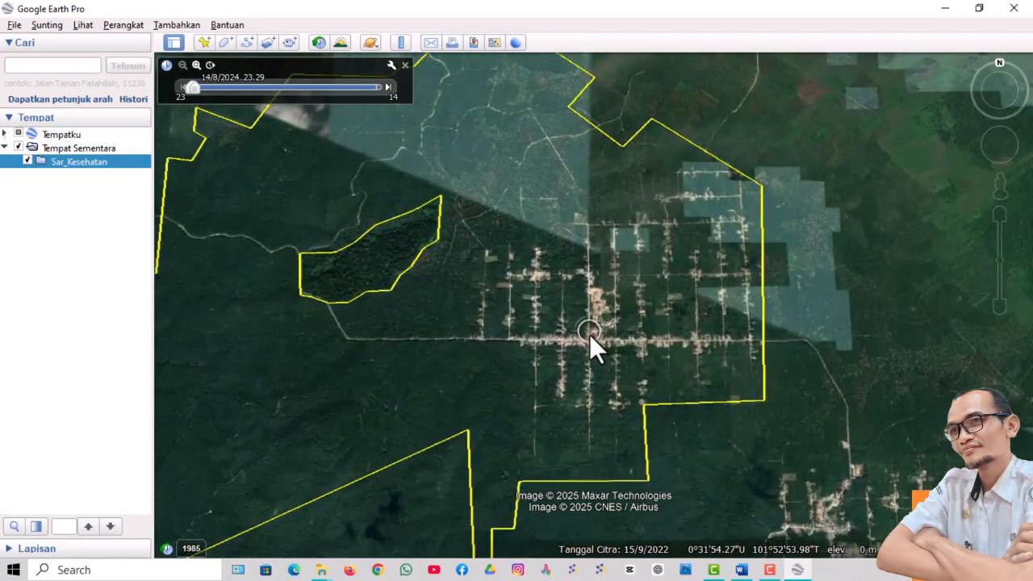
pyautogui.scroll(5, 589, 334)
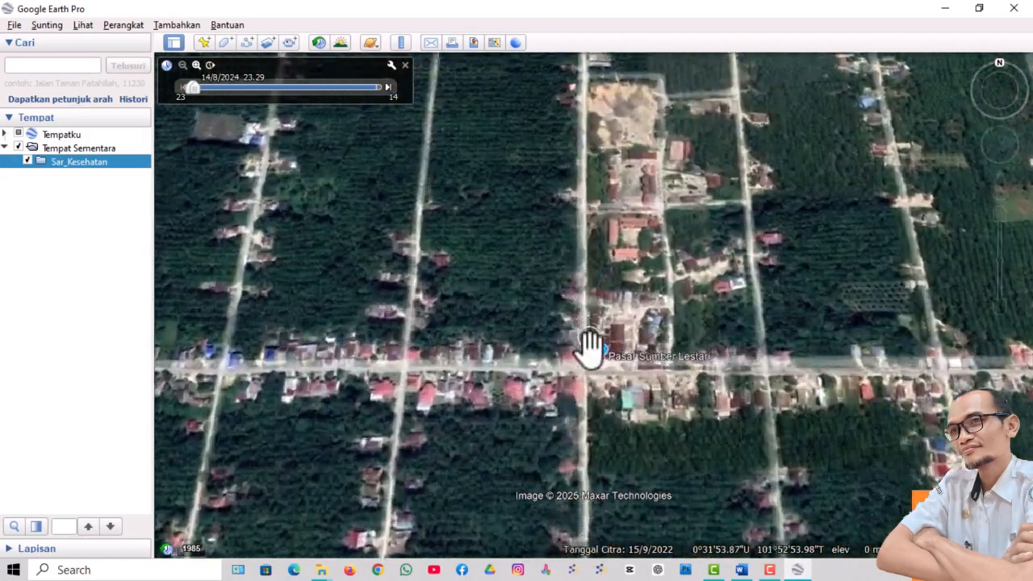
pyautogui.scroll(2, 578, 355)
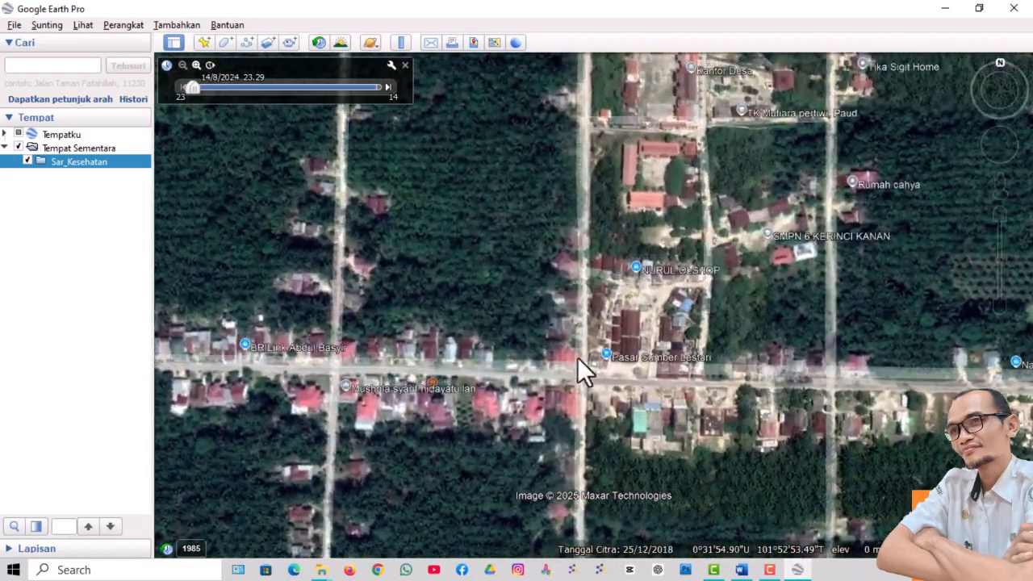
pyautogui.scroll(3, 576, 364)
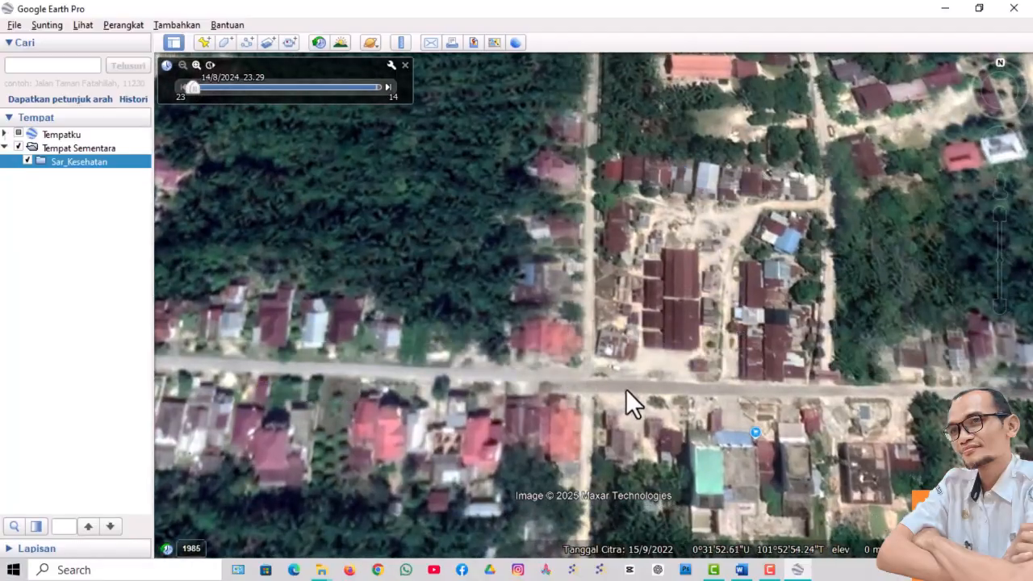
pyautogui.moveTo(708, 260); pyautogui.dragTo(634, 260)
pyautogui.scroll(3, 618, 306)
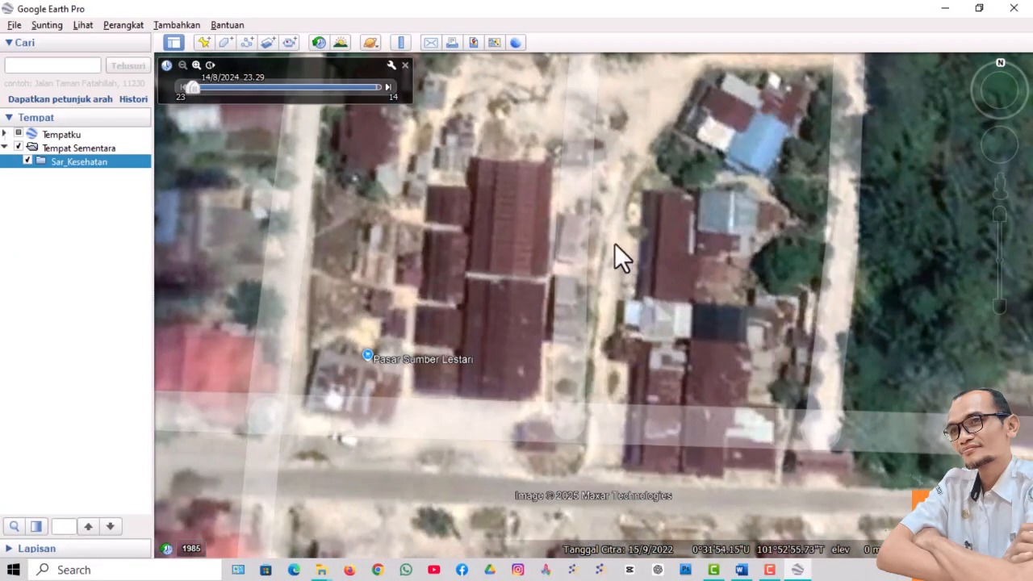
pyautogui.scroll(1, 547, 226)
pyautogui.click(204, 42)
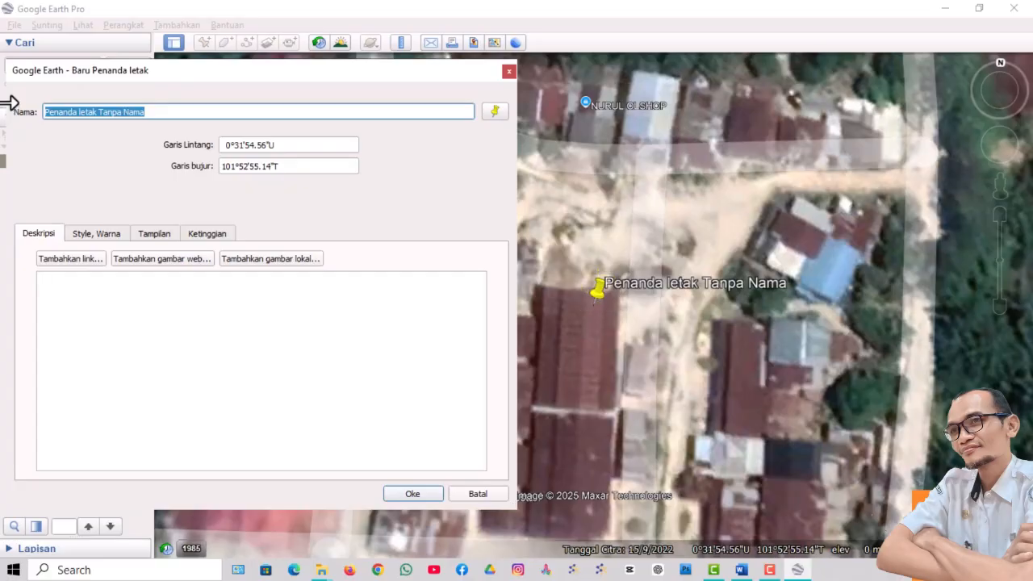
pyautogui.write('Posyandu')
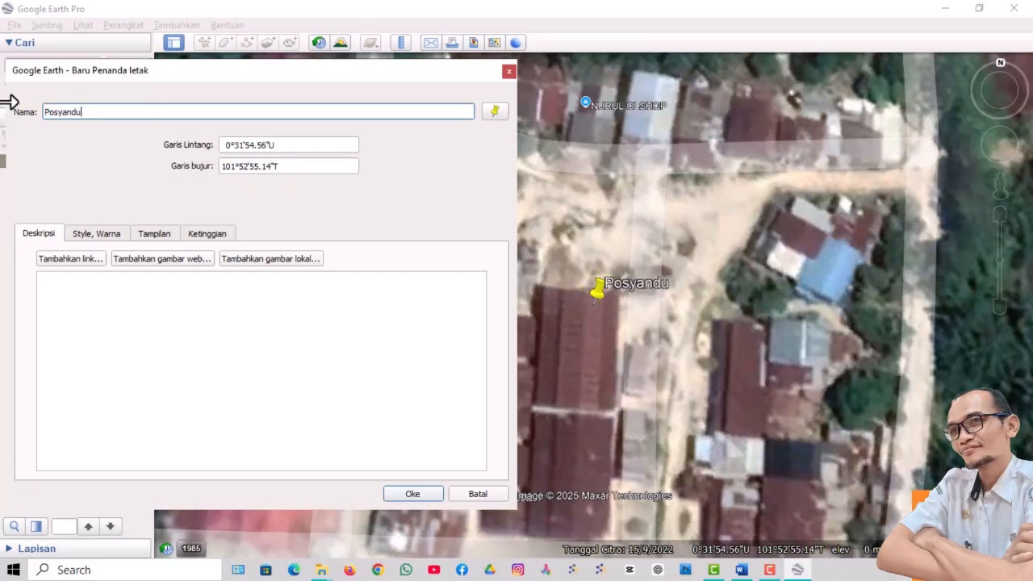
pyautogui.press('Tab')
pyautogui.moveTo(398, 74); pyautogui.dragTo(182, 207)
pyautogui.moveTo(605, 309); pyautogui.dragTo(785, 251)
# Give the Posyandu placemark the concentric-circle target icon and save it in the Sar_Kesehatan folder.
pyautogui.moveTo(215, 201); pyautogui.dragTo(573, 117)
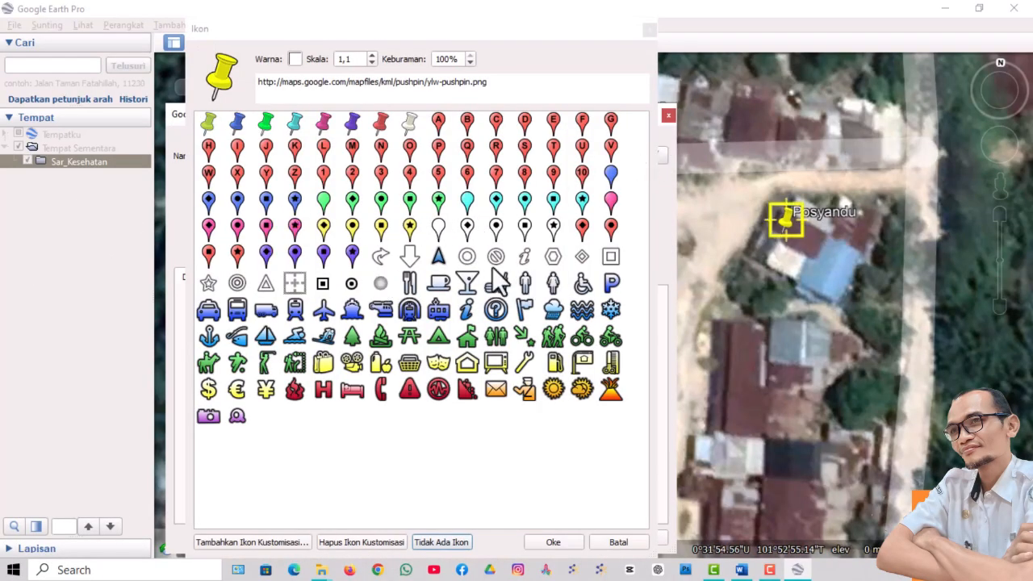
pyautogui.click(236, 282)
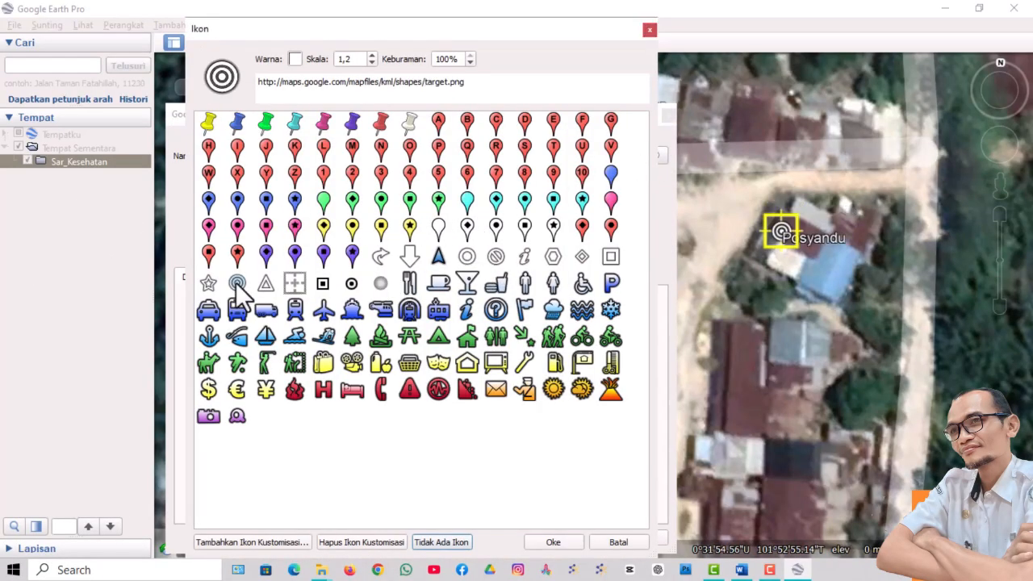
pyautogui.click(554, 543)
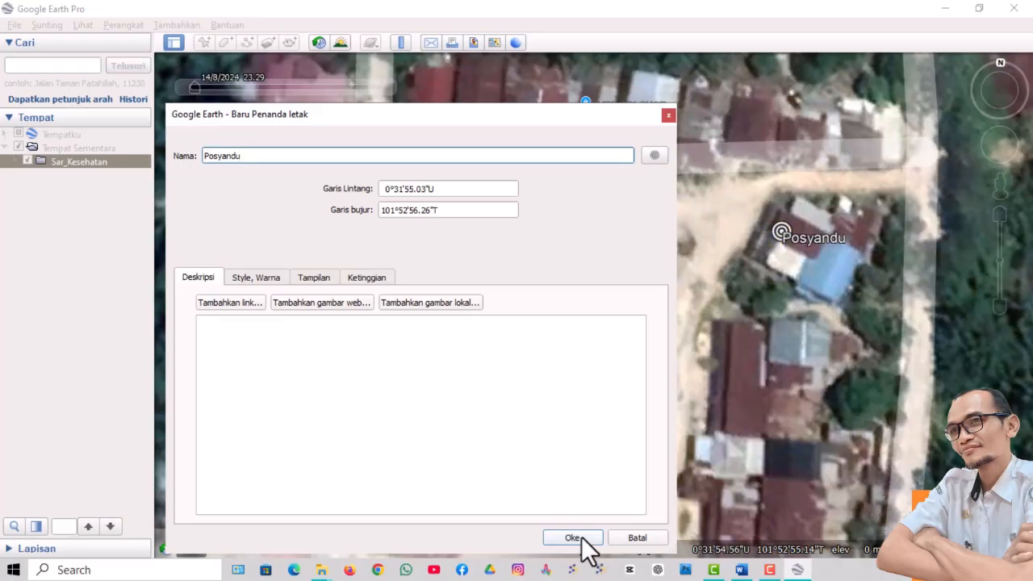
pyautogui.click(582, 537)
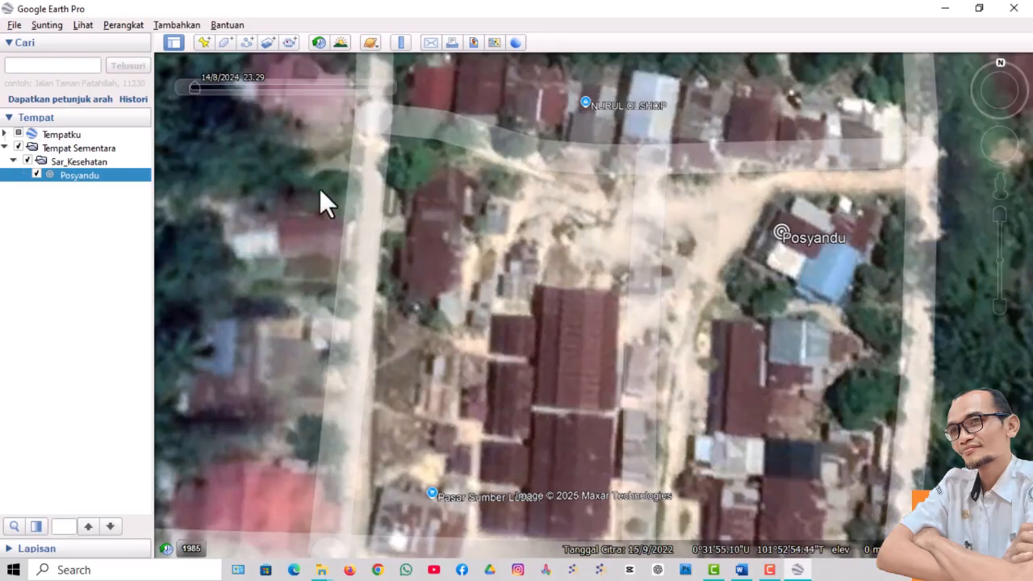
# Add a placemark named Puskesdes to Sar_Kesehatan, on the main road south-east of Pasar Sumber Lestari, at about 0°31'53"U, 101°52'56"T.
pyautogui.click(203, 42)
pyautogui.moveTo(504, 120); pyautogui.dragTo(360, 132)
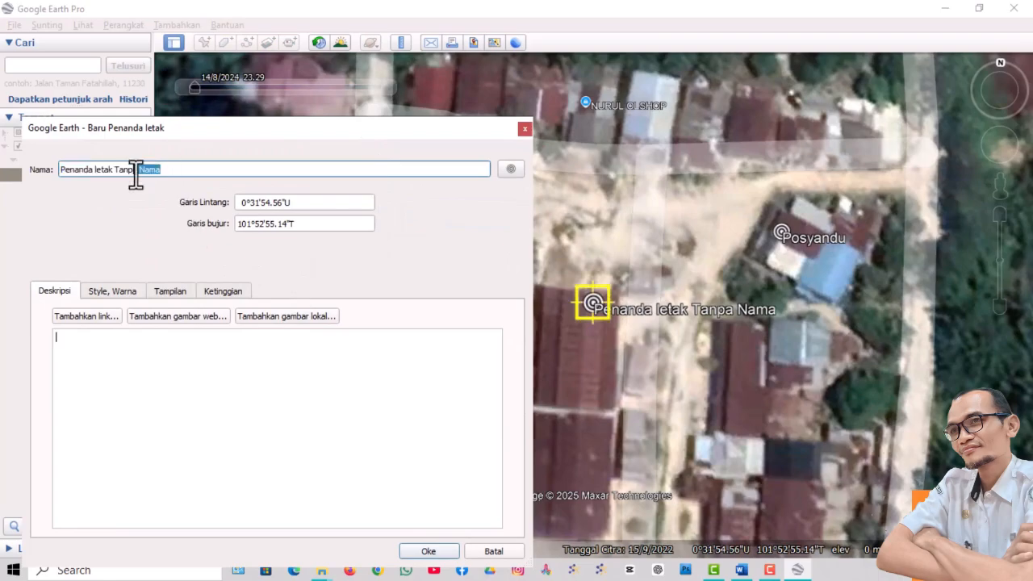
pyautogui.click(61, 171)
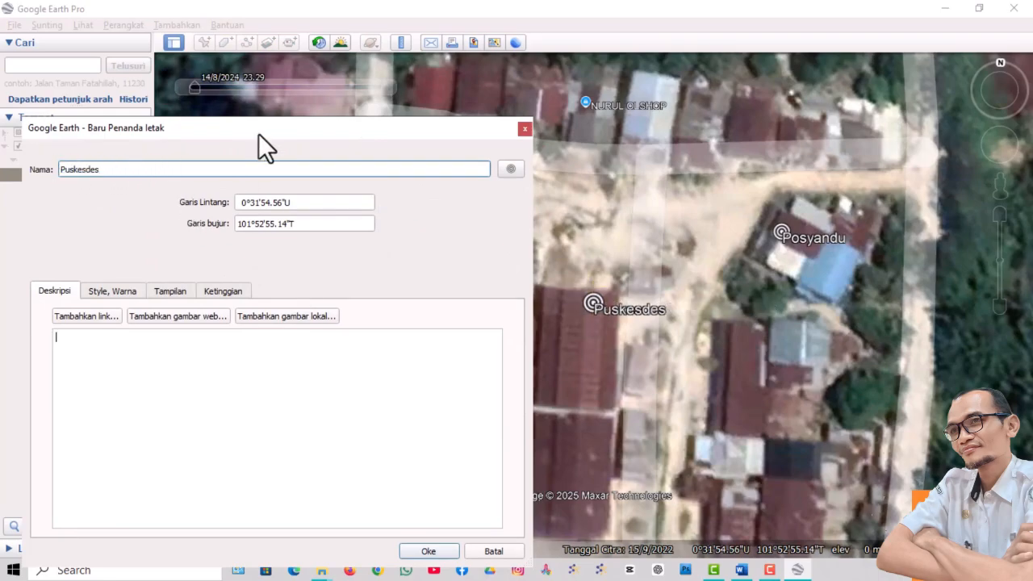
pyautogui.moveTo(258, 133); pyautogui.dragTo(254, 363)
pyautogui.click(595, 307)
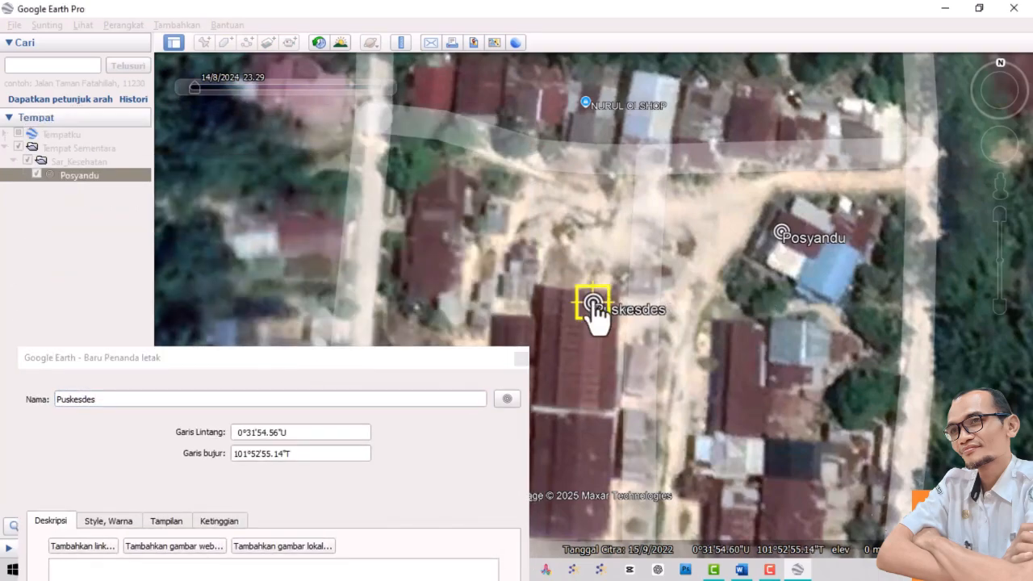
pyautogui.scroll(-5, 630, 278)
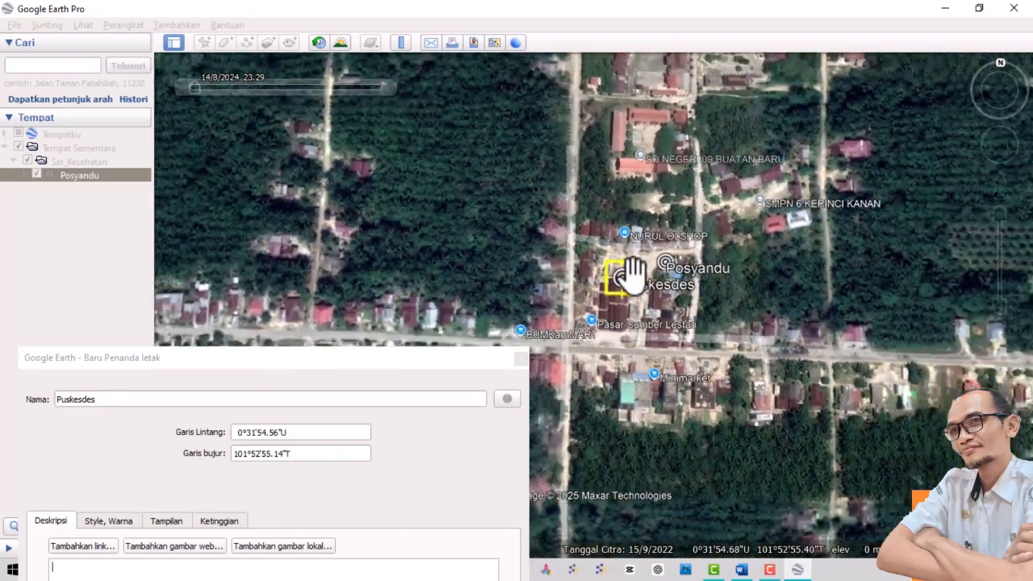
pyautogui.scroll(5, 537, 330)
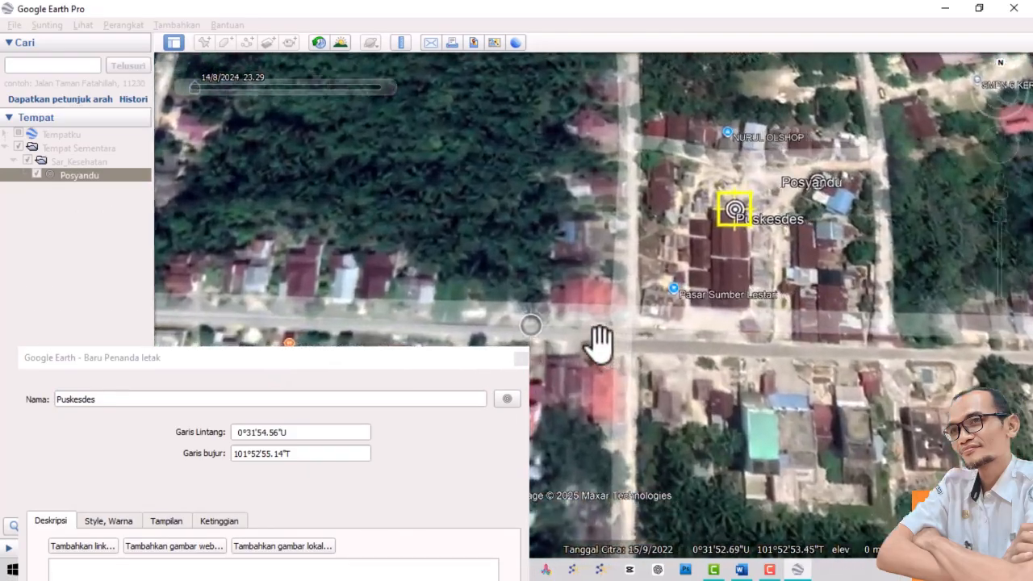
pyautogui.moveTo(734, 210); pyautogui.dragTo(848, 347)
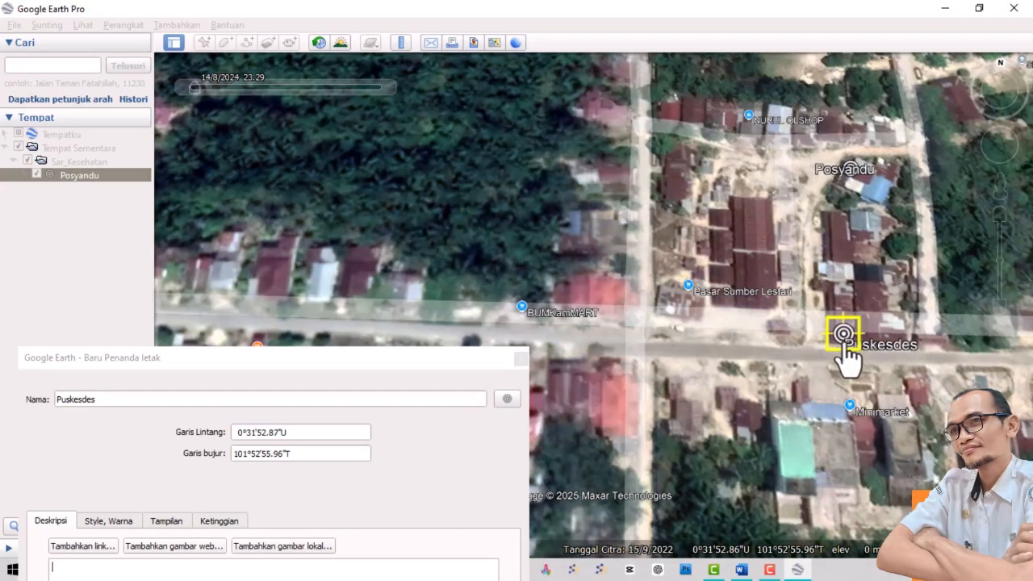
pyautogui.moveTo(317, 358); pyautogui.dragTo(428, 93)
pyautogui.click(476, 505)
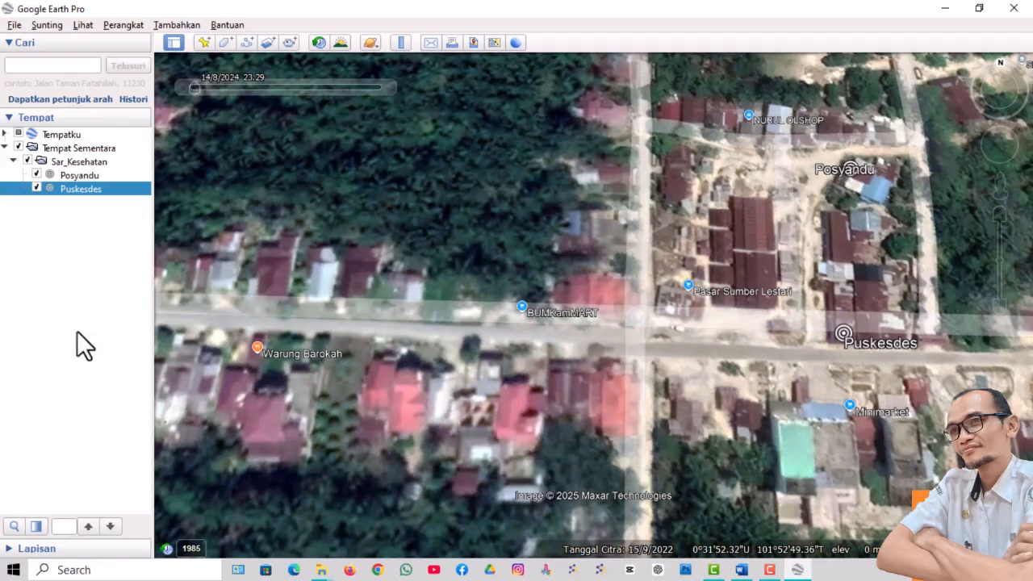
# Create a folder named Sar_Ekonomi inside Tempat Sementara.
pyautogui.click(90, 269)
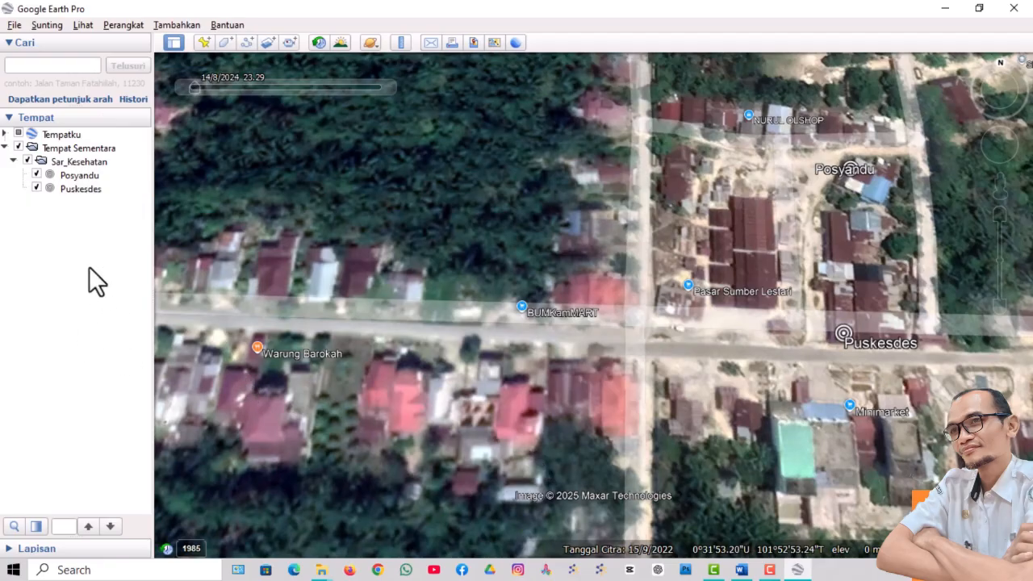
pyautogui.click(80, 151)
pyautogui.rightClick(80, 151)
pyautogui.moveTo(94, 165)
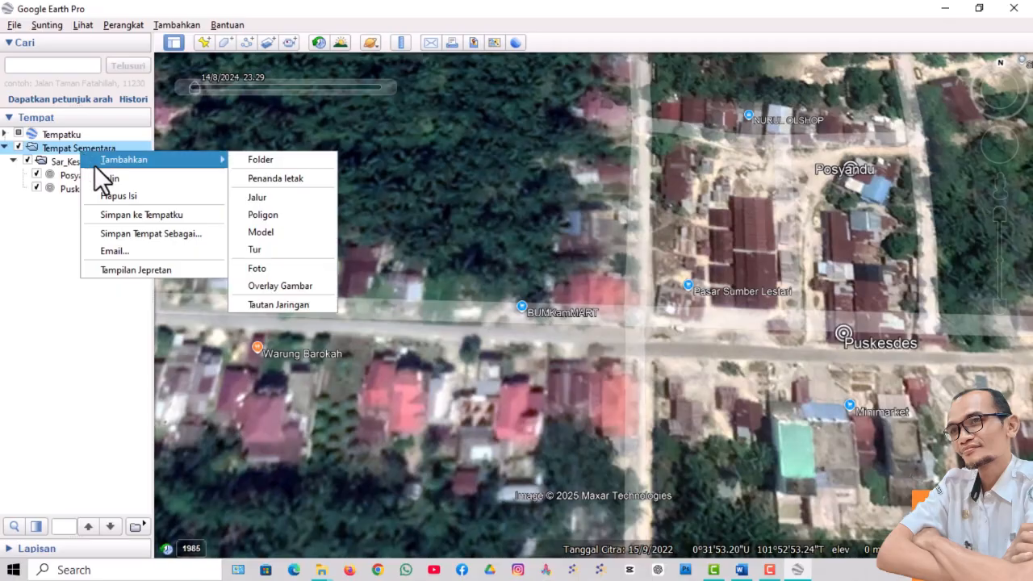
pyautogui.click(268, 163)
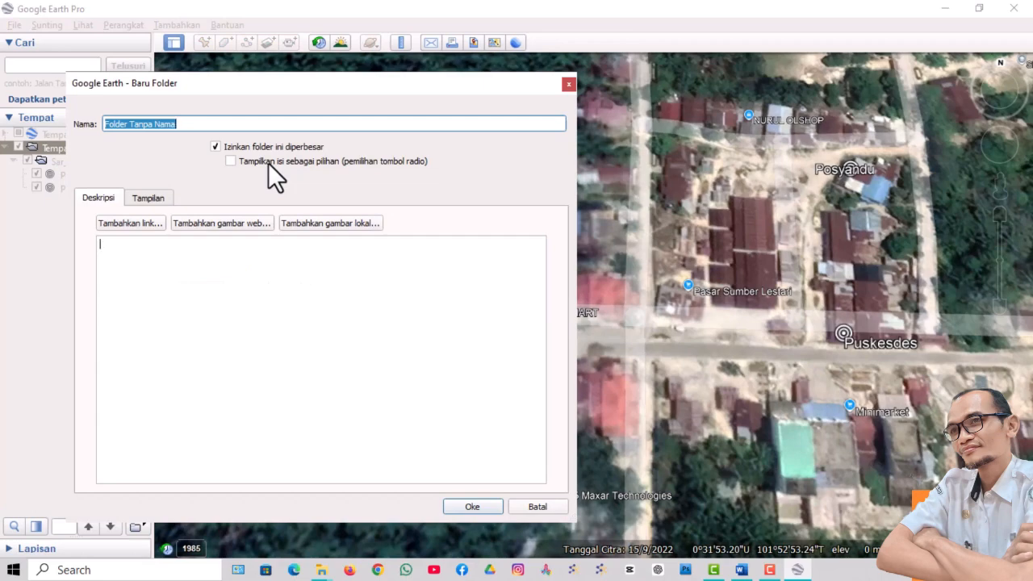
pyautogui.write('Sar_Ek')
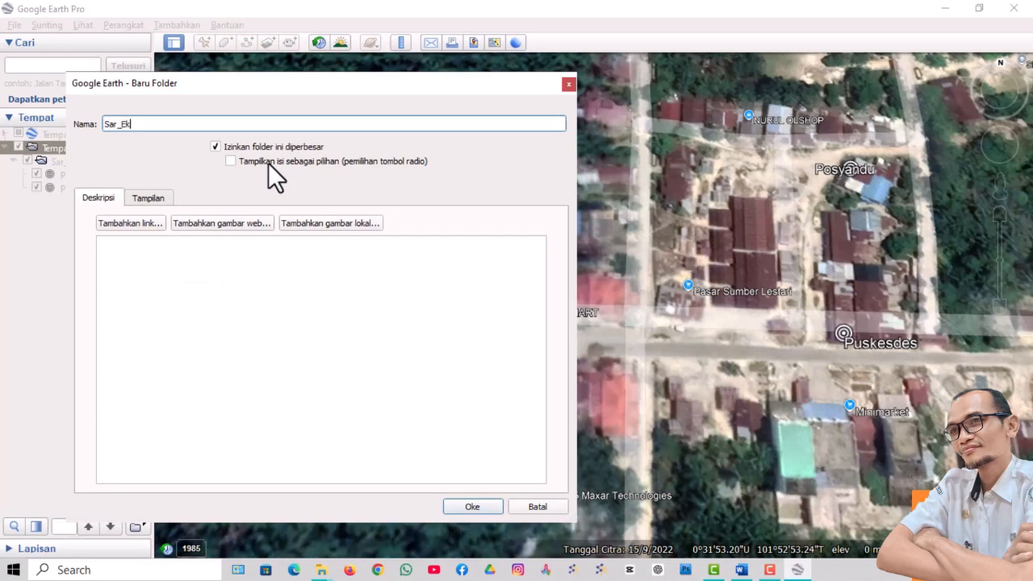
pyautogui.write('onomi')
pyautogui.click(472, 506)
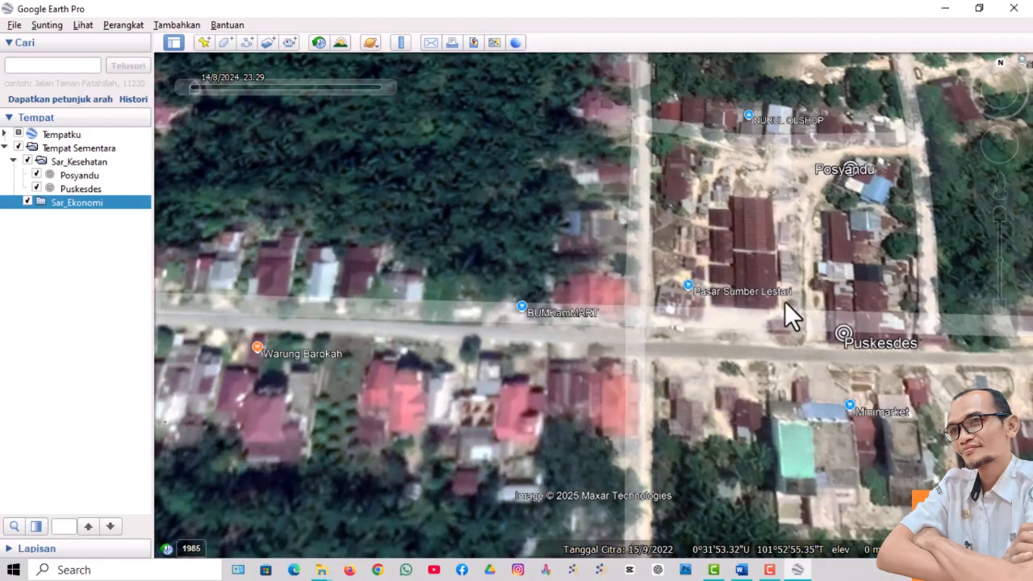
# Add a placemark named Pasar to Sar_Ekonomi, on the long market building beside Pasar Sumber Lestari, at about 0°31'53.5"U, 101°52'55"T.
pyautogui.click(205, 43)
pyautogui.moveTo(598, 315); pyautogui.dragTo(761, 296)
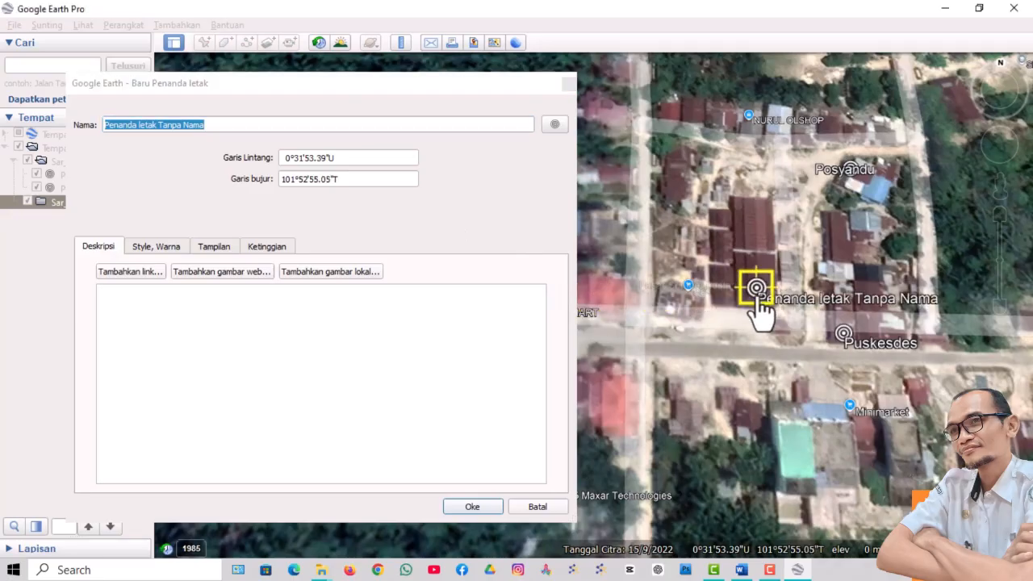
pyautogui.click(234, 125)
pyautogui.moveTo(234, 125); pyautogui.dragTo(93, 127)
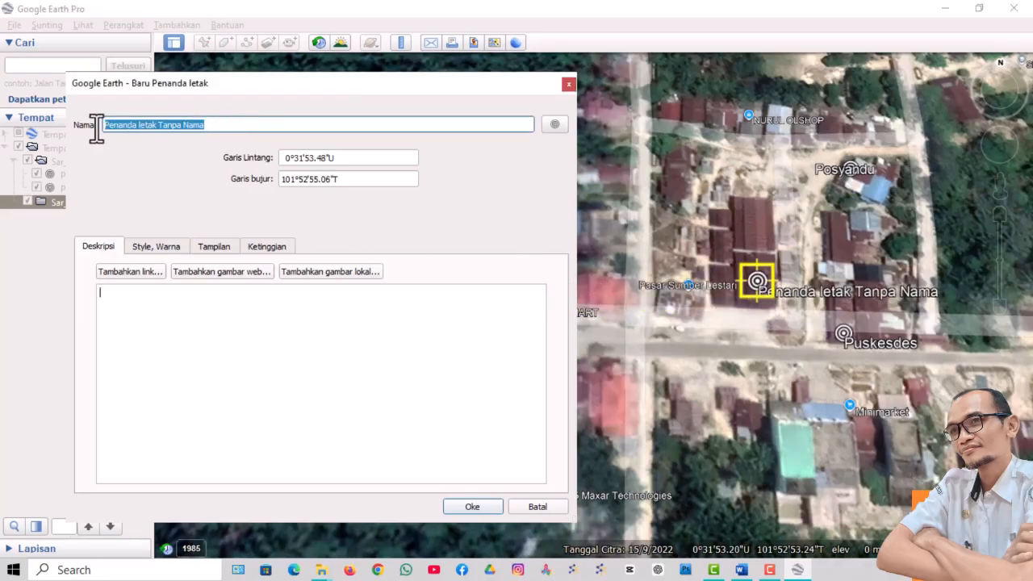
pyautogui.write('Pasar')
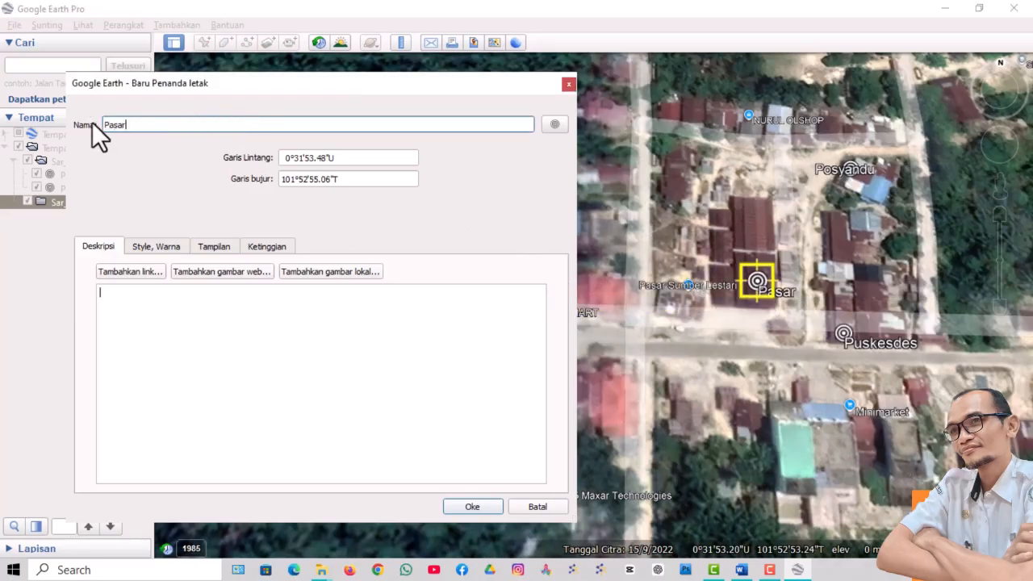
pyautogui.click(469, 506)
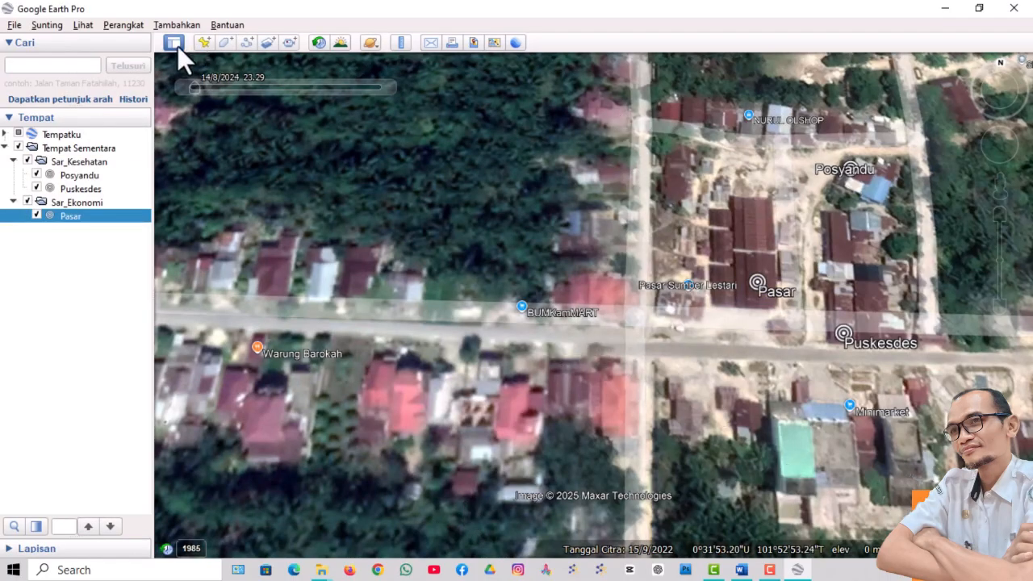
# Add a placemark named BUMDes to Sar_Ekonomi, beside the red-roofed building near BUMKamMART, at about 0°31'53.3"U, 101°52'53"T.
pyautogui.click(204, 42)
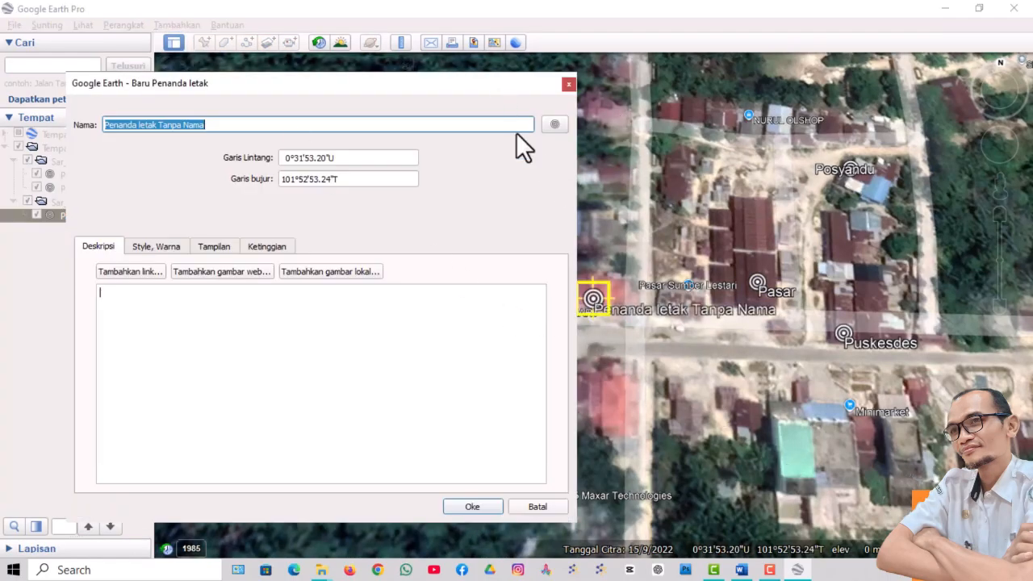
pyautogui.moveTo(405, 86); pyautogui.dragTo(305, 220)
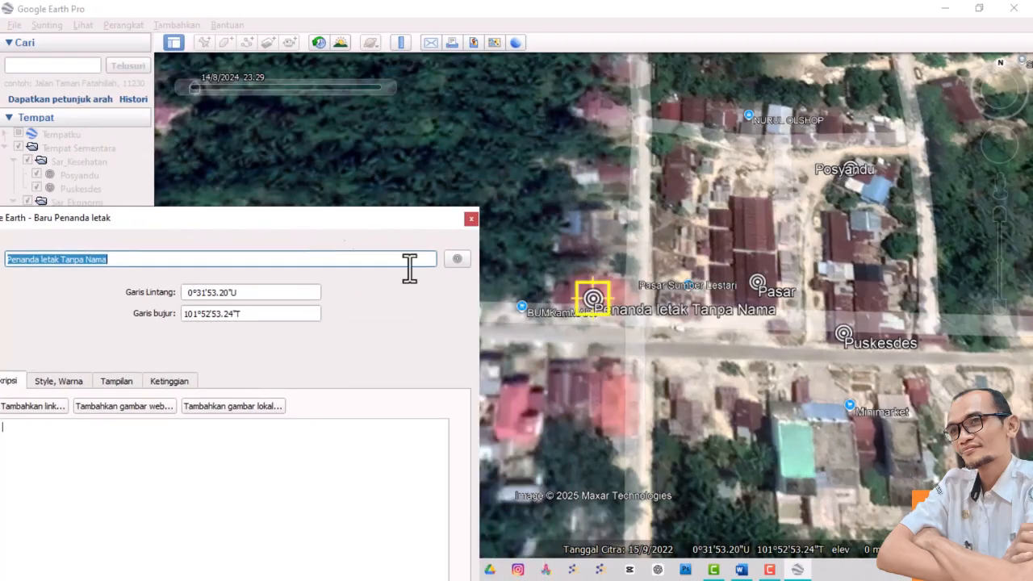
pyautogui.moveTo(591, 298); pyautogui.dragTo(573, 315)
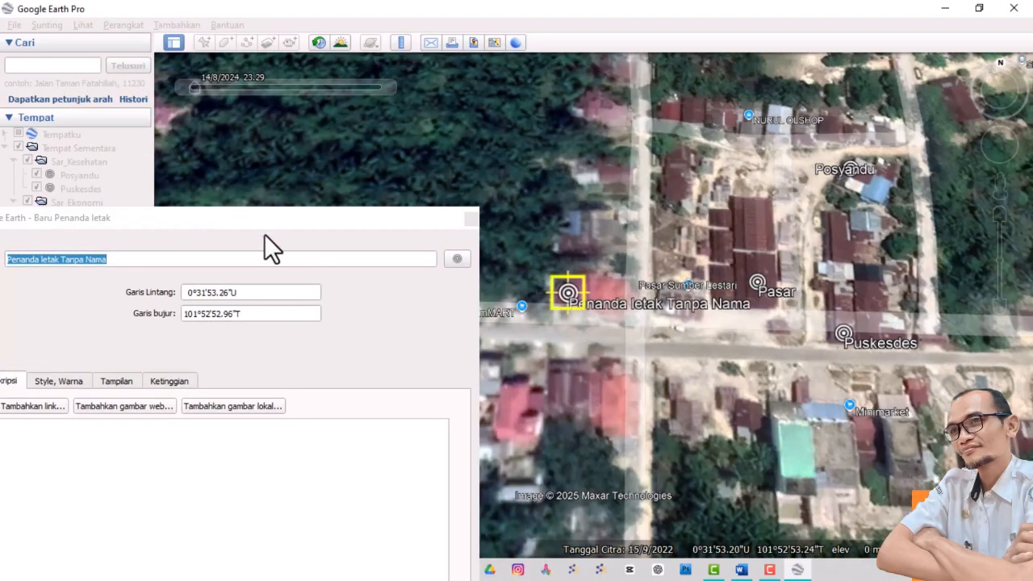
pyautogui.moveTo(264, 233); pyautogui.dragTo(589, 119)
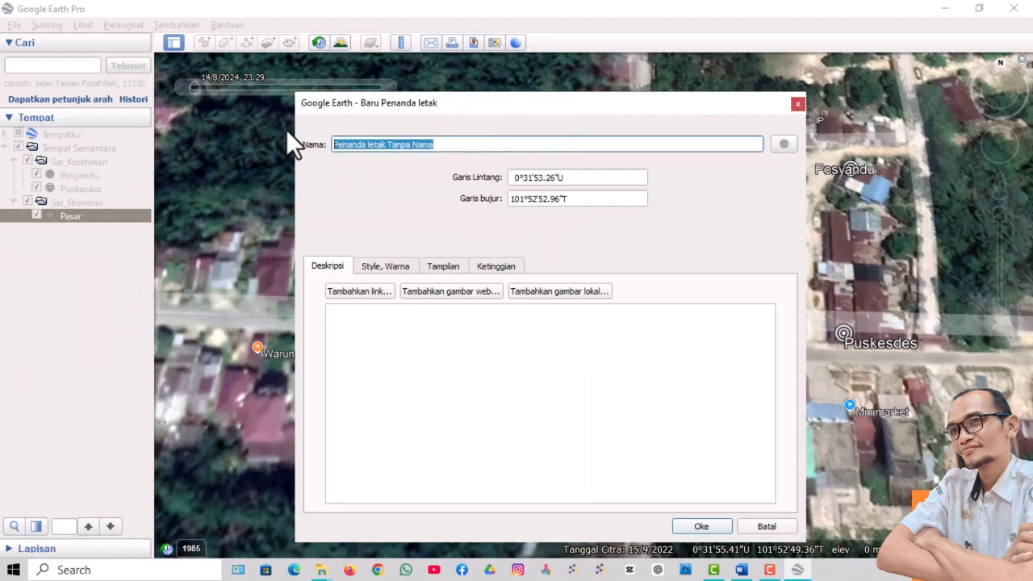
pyautogui.write('BUMDes')
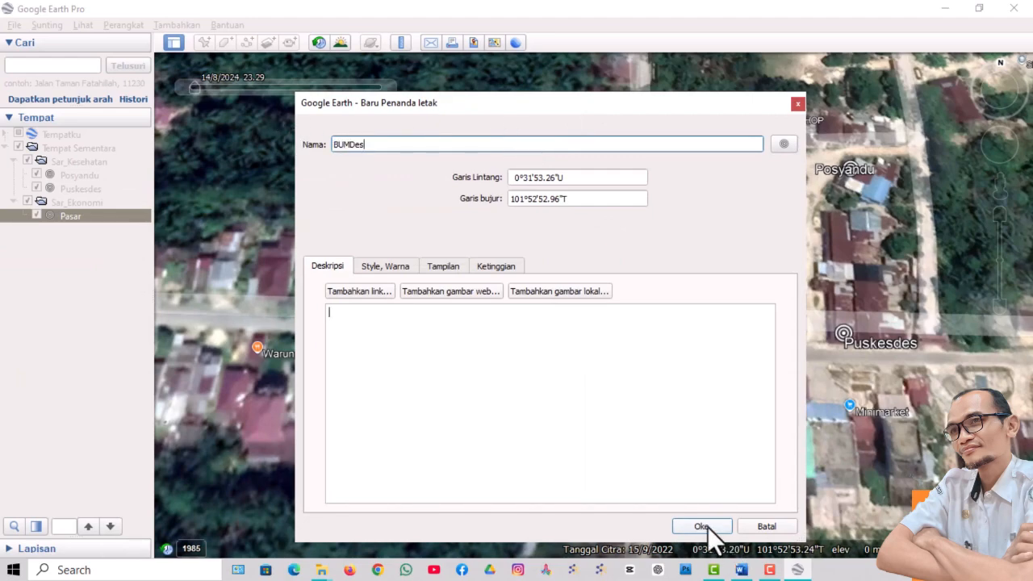
pyautogui.click(702, 526)
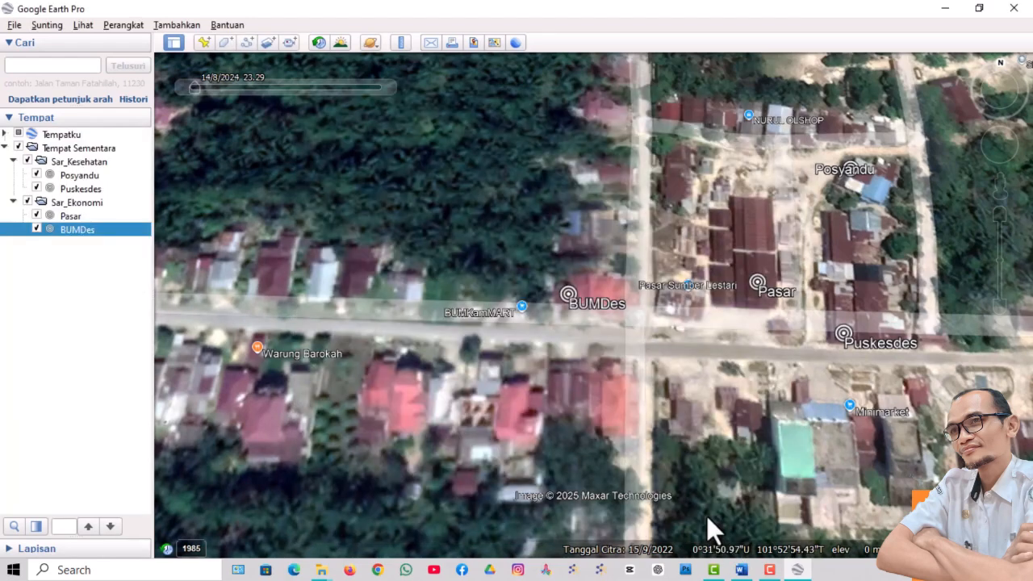
# Add a placemark named Warung_Sembako to Sar_Ekonomi, north of the road opposite Warung Barokah, at about 0°31'53.2"U, 101°52'49.7"T.
pyautogui.click(202, 42)
pyautogui.moveTo(500, 103); pyautogui.dragTo(887, 147)
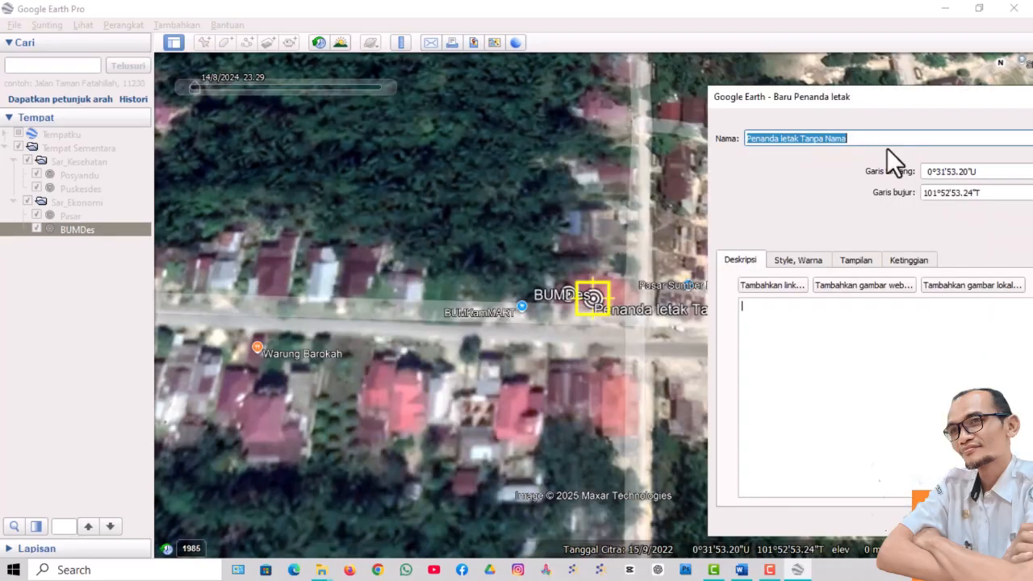
pyautogui.moveTo(762, 104); pyautogui.dragTo(708, 196)
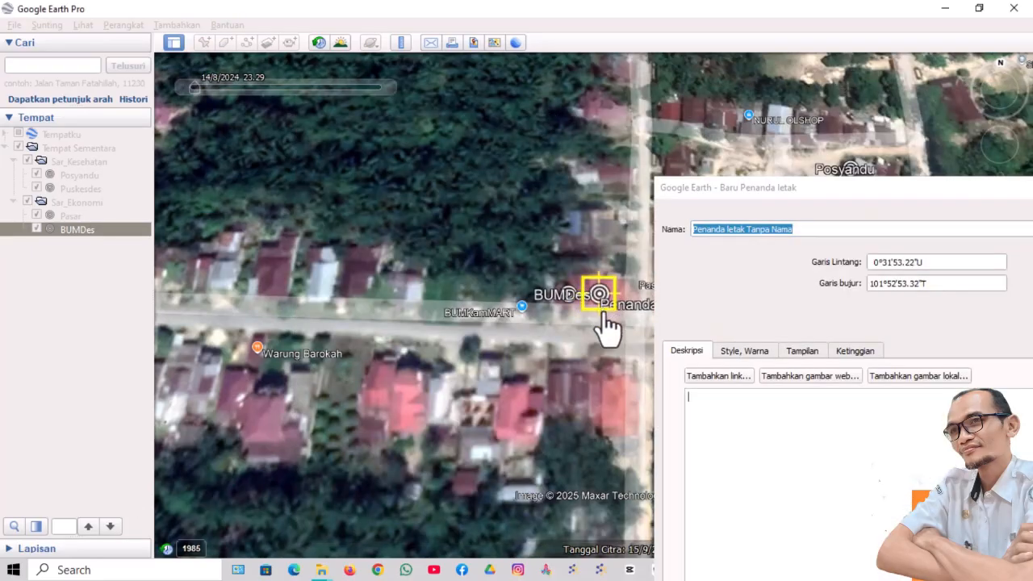
pyautogui.moveTo(595, 298); pyautogui.dragTo(496, 376)
pyautogui.moveTo(417, 388); pyautogui.dragTo(336, 316)
pyautogui.scroll(-2, 564, 345)
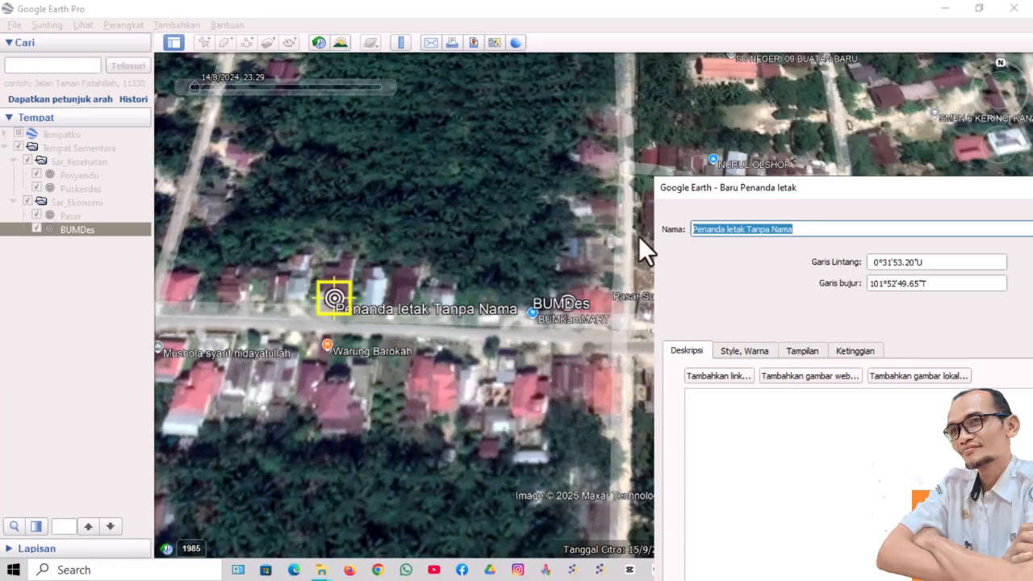
pyautogui.write('Warung')
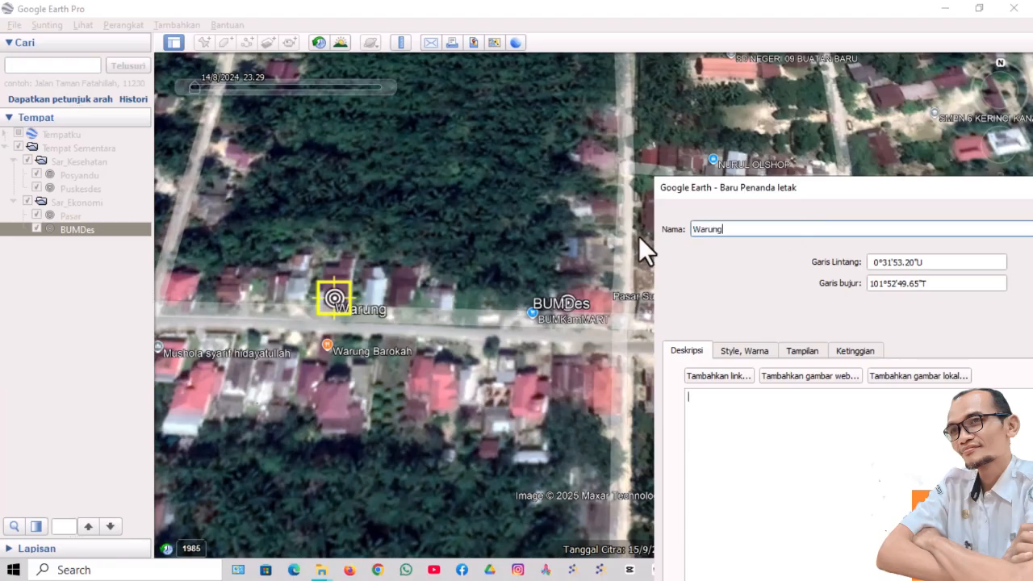
pyautogui.write('_Sembako')
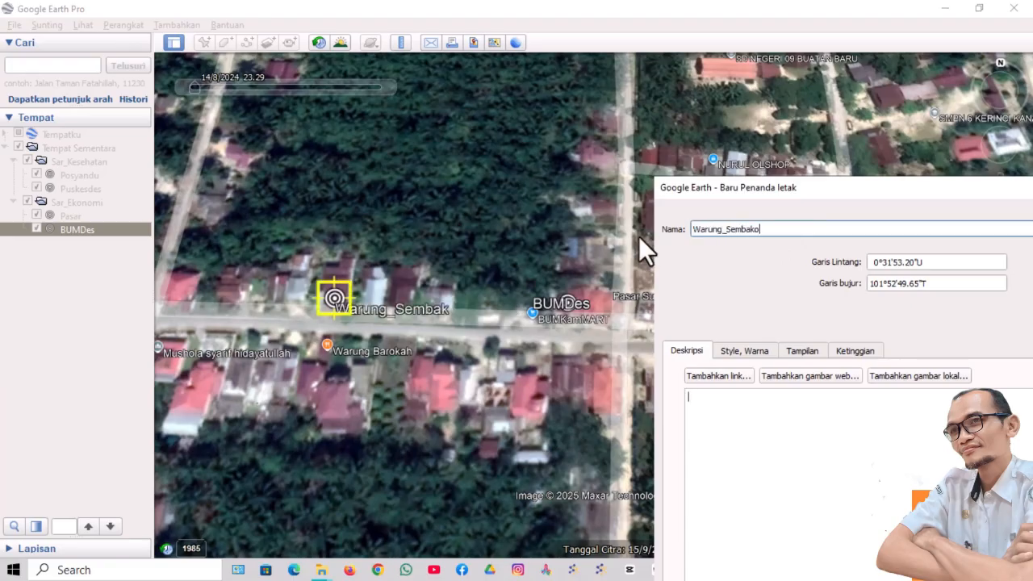
pyautogui.moveTo(931, 194); pyautogui.dragTo(463, 67)
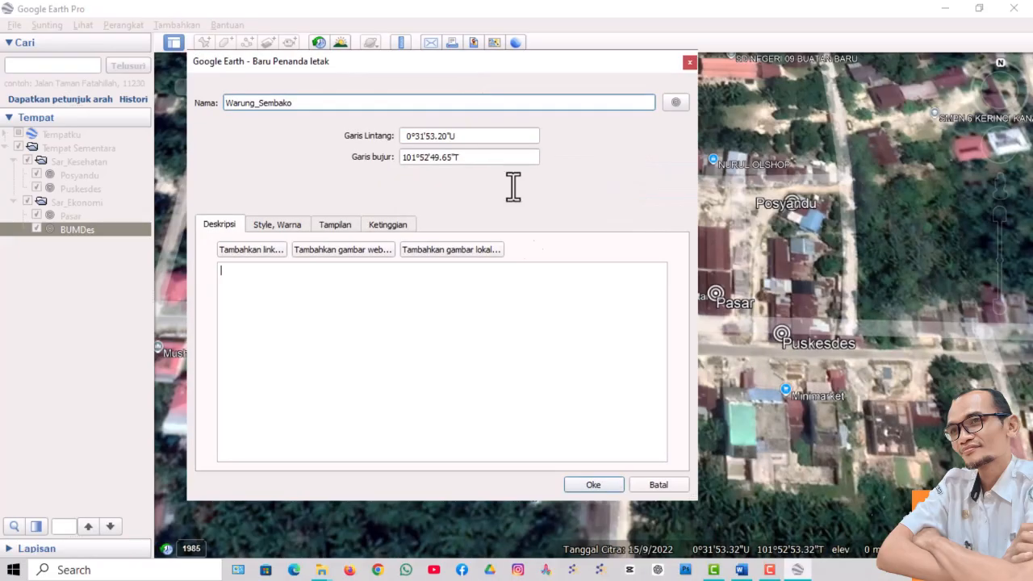
pyautogui.click(592, 485)
# Add a placemark named Pangkalan_Gas to Sar_Ekonomi, north-west of Mushola syarif hidayatullah, at about 0°31'53.3"U, 101°52'45.6"T.
pyautogui.scroll(-2, 749, 381)
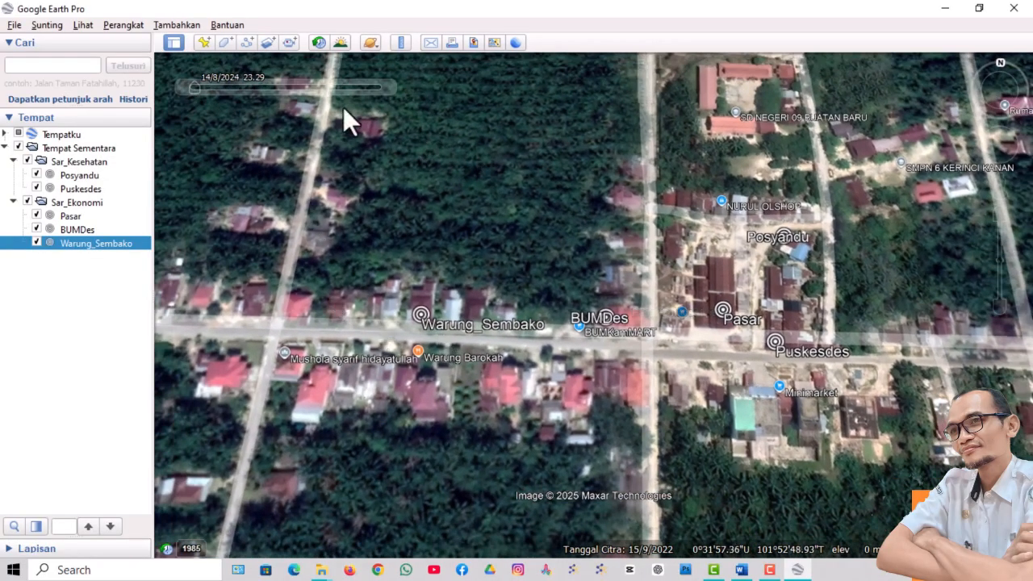
pyautogui.click(204, 42)
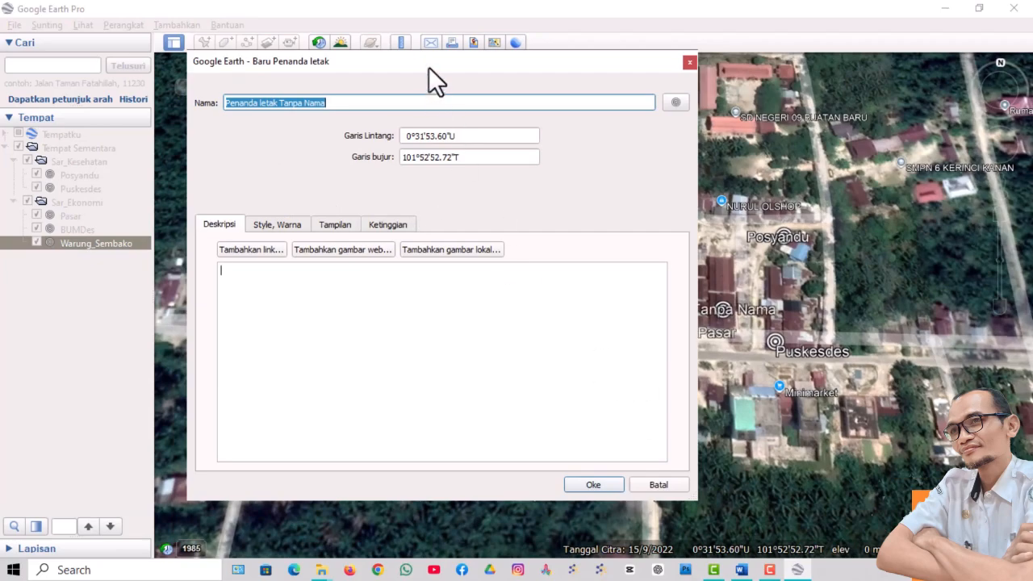
pyautogui.moveTo(477, 64); pyautogui.dragTo(1026, 168)
pyautogui.moveTo(595, 304); pyautogui.dragTo(197, 308)
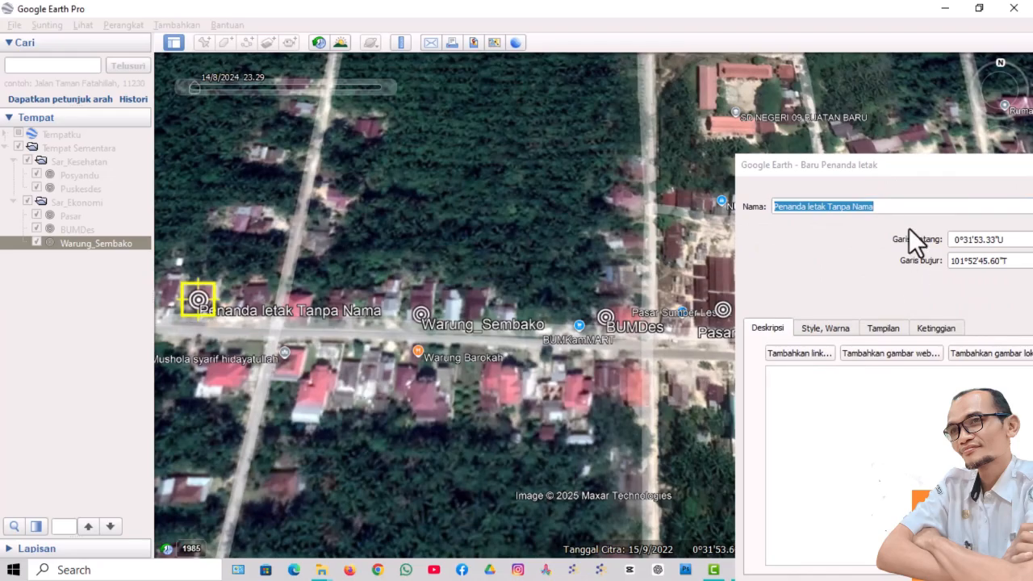
pyautogui.write('Pan')
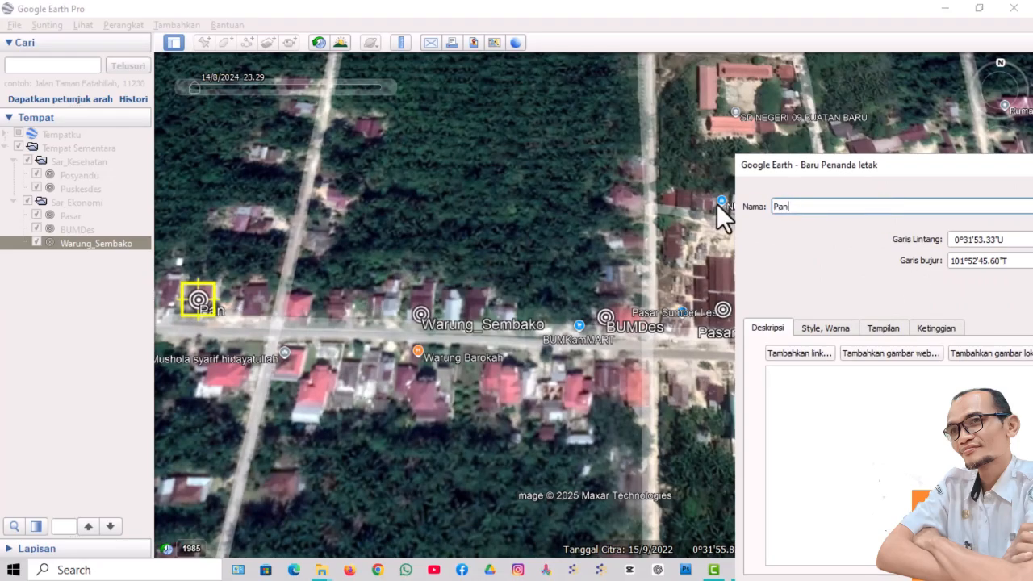
pyautogui.write('gkalan ')
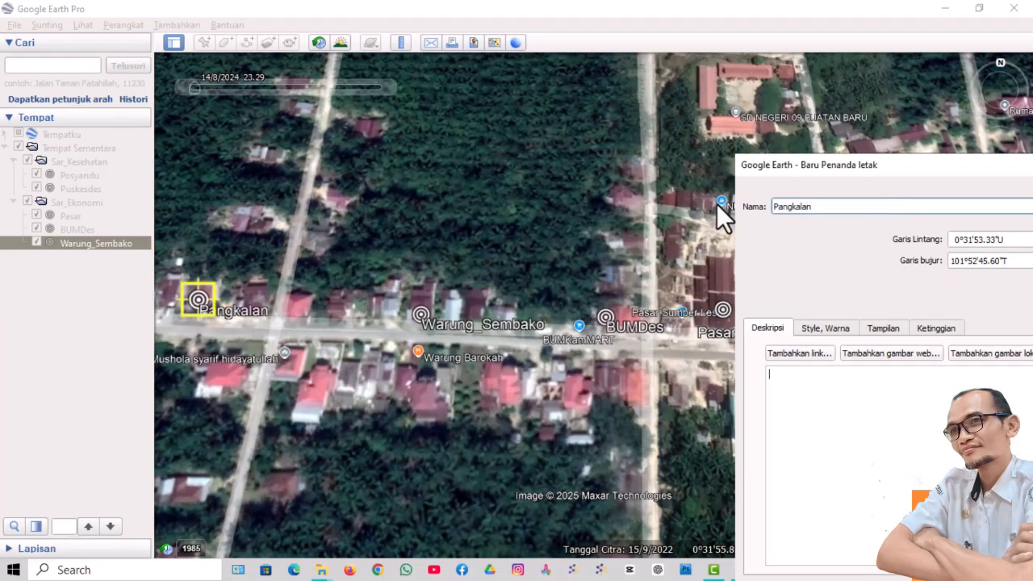
pyautogui.write('_Gas')
pyautogui.moveTo(967, 180); pyautogui.dragTo(579, 114)
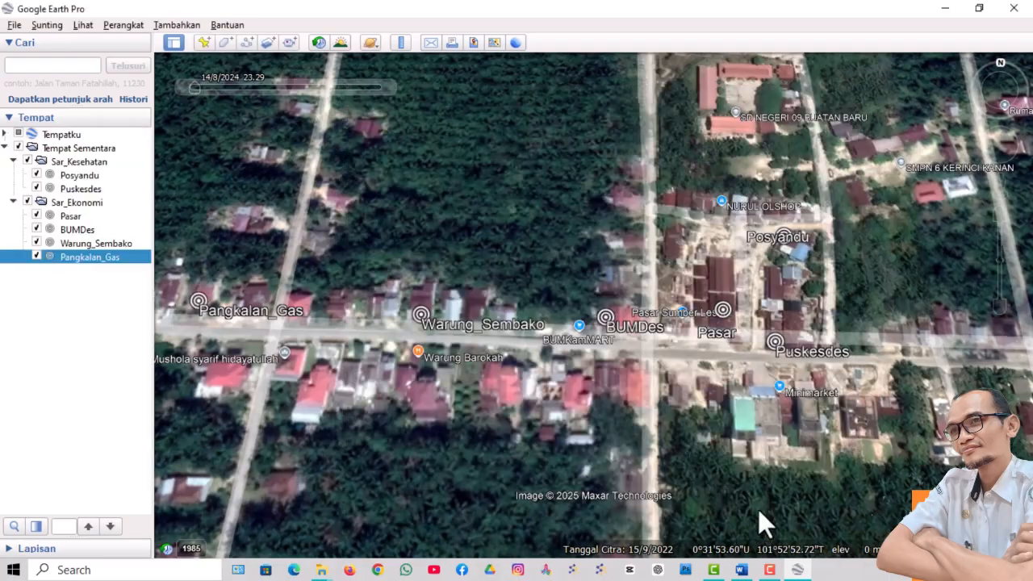
pyautogui.click(752, 520)
pyautogui.click(93, 149)
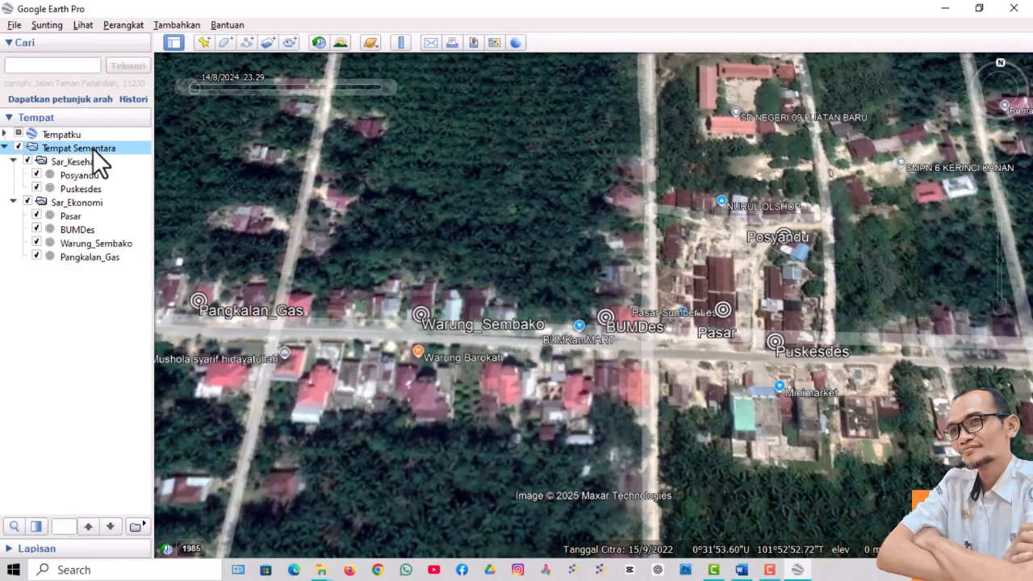
pyautogui.rightClick(93, 149)
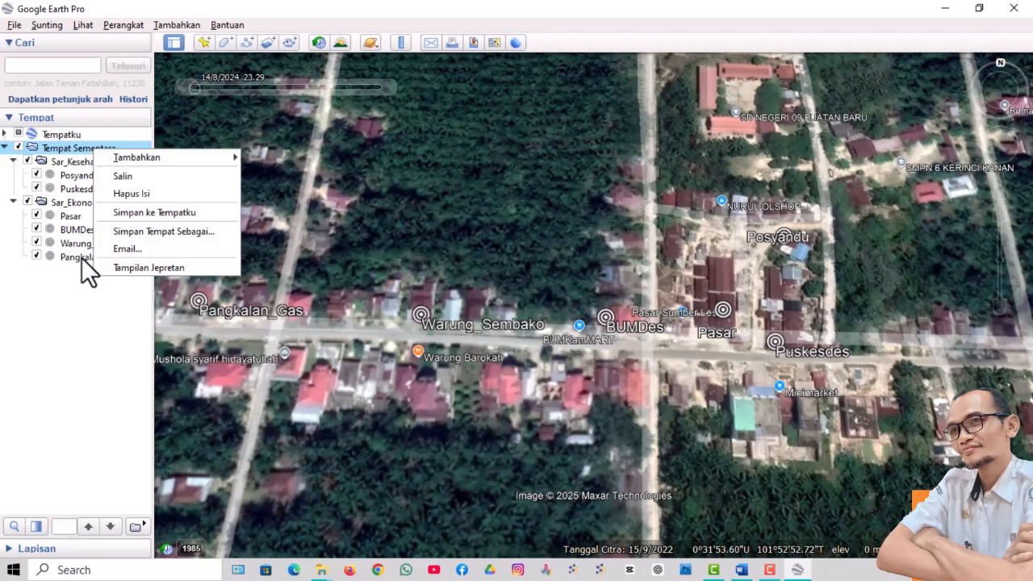
pyautogui.click(72, 204)
# Start a new placemark in Sar_Ekonomi and position it on the building beside Base Camp (BC) Taliwang, at about 0°32'3.4"U, 101°52'39.8"T.
pyautogui.click(73, 204)
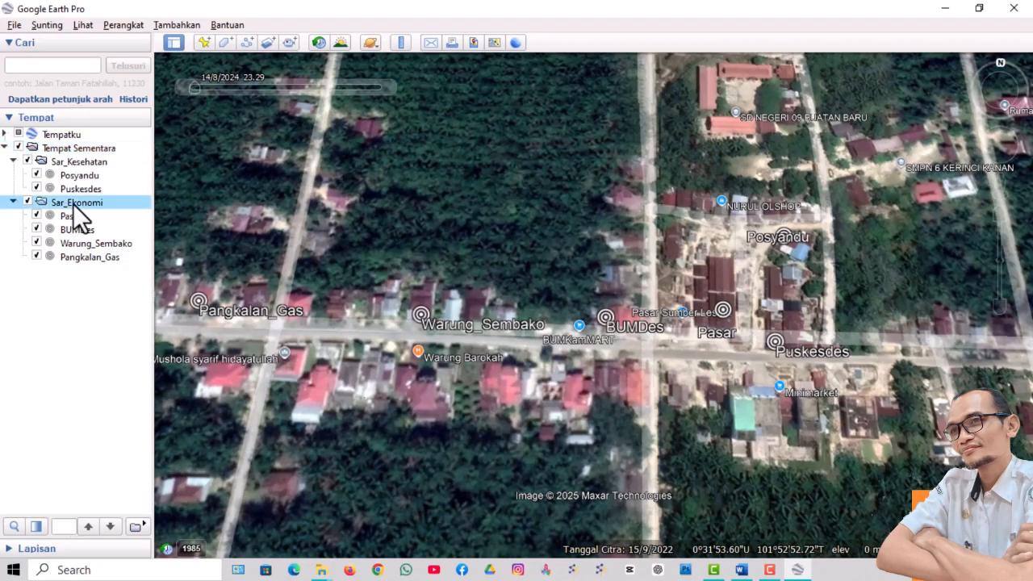
pyautogui.scroll(-5, 586, 317)
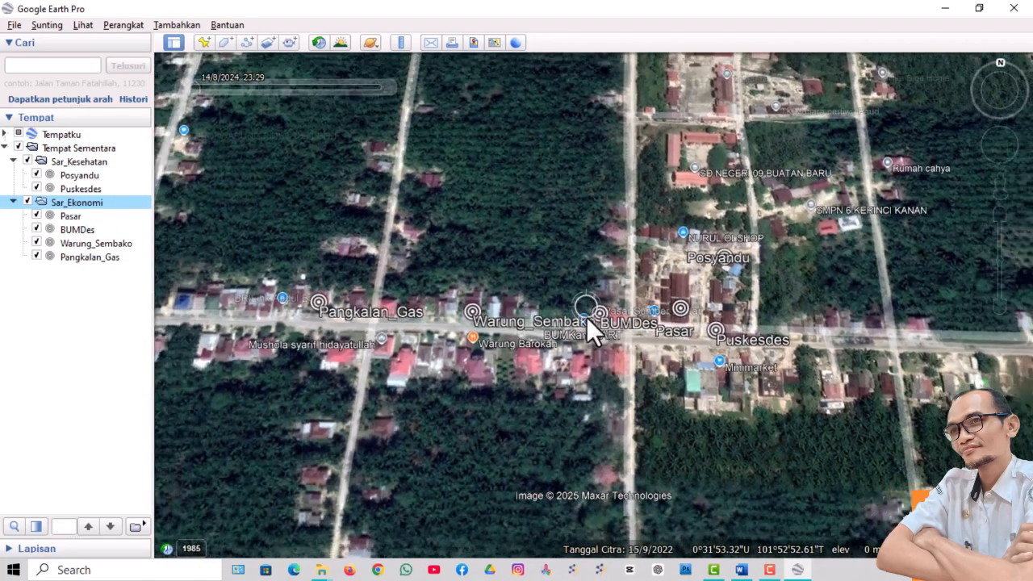
pyautogui.moveTo(655, 376); pyautogui.dragTo(665, 265, button='middle')
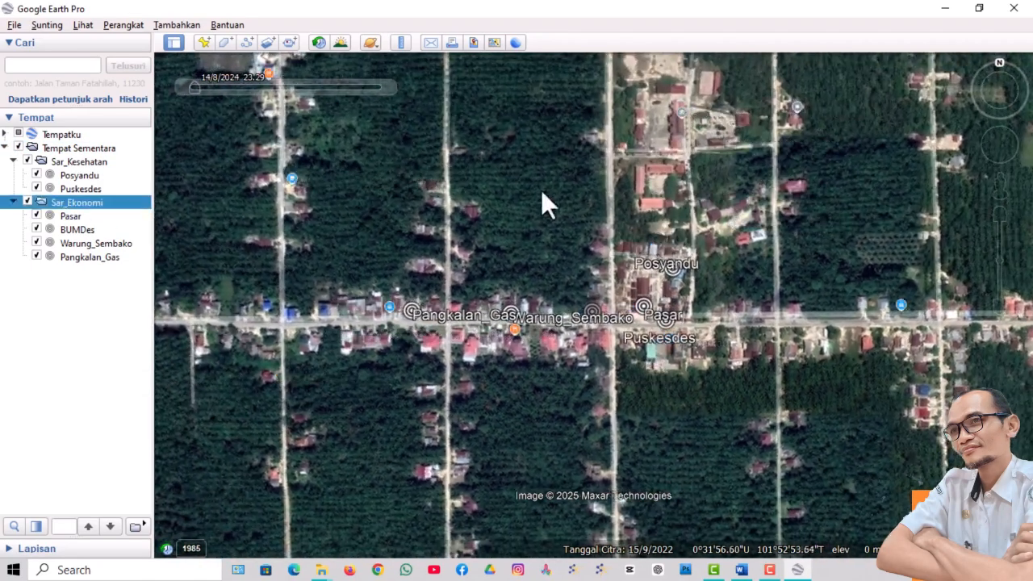
pyautogui.moveTo(517, 180); pyautogui.dragTo(620, 292)
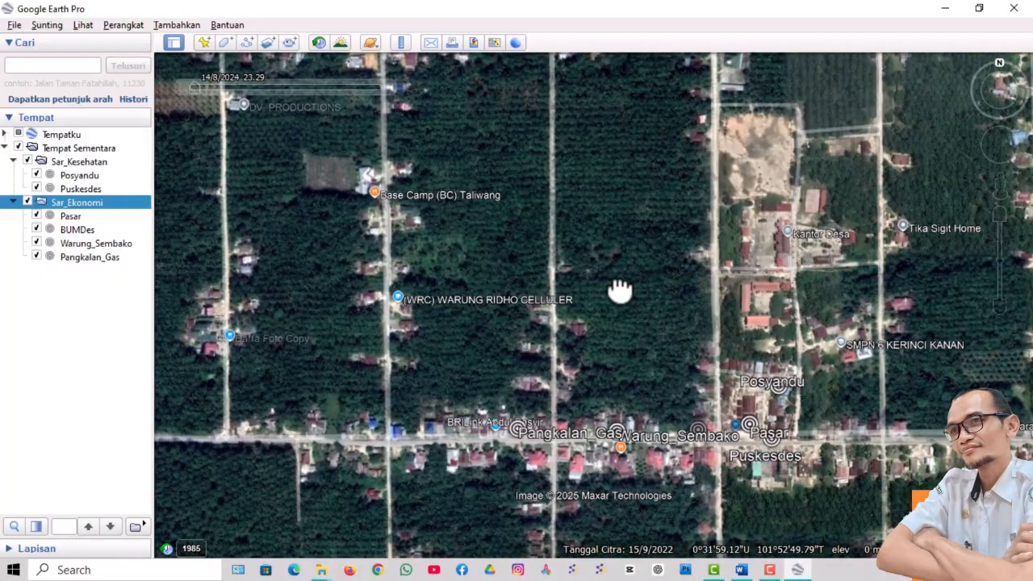
pyautogui.scroll(5, 371, 208)
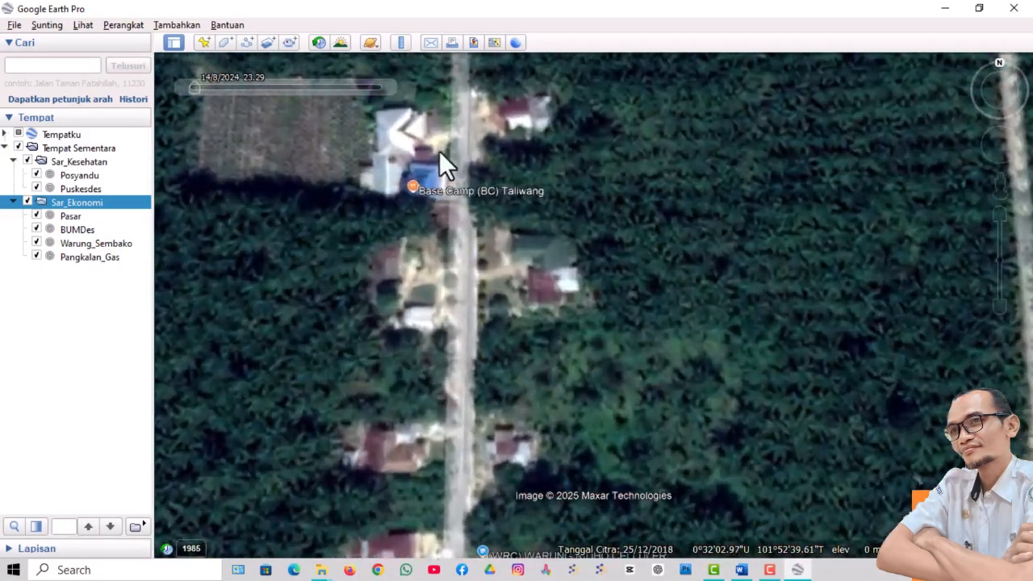
pyautogui.click(203, 42)
pyautogui.moveTo(514, 119); pyautogui.dragTo(761, 236)
pyautogui.moveTo(581, 311); pyautogui.dragTo(426, 162)
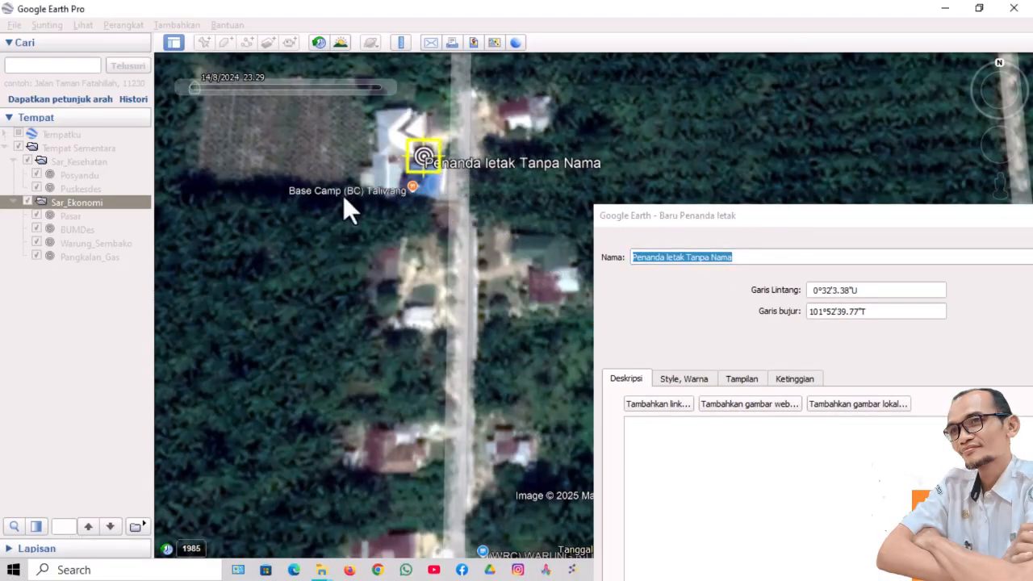
# Name the new placemark Rumah_Makan and save it.
pyautogui.click(723, 262)
pyautogui.moveTo(749, 262); pyautogui.dragTo(581, 250)
pyautogui.write('R')
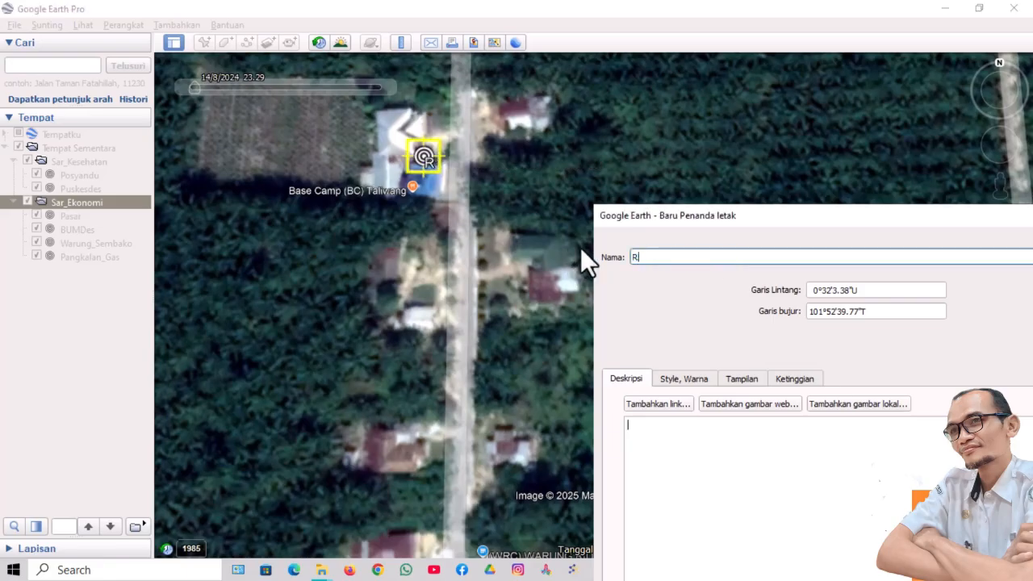
pyautogui.write('umah_Makan')
pyautogui.moveTo(820, 215); pyautogui.dragTo(639, 68)
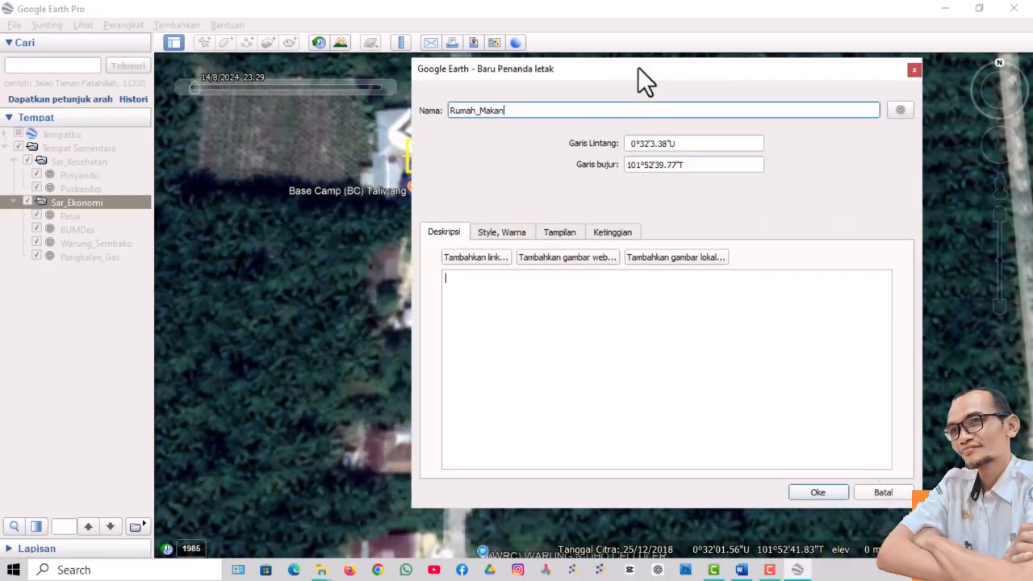
pyautogui.click(832, 490)
# Add a placemark named Tempat_Wisata to Sar_Ekonomi, on the blue-roofed building at Kolam Renang DIVA CIBLON, at about 0°32'10"U, 101°52'52.9"T.
pyautogui.scroll(-3, 573, 383)
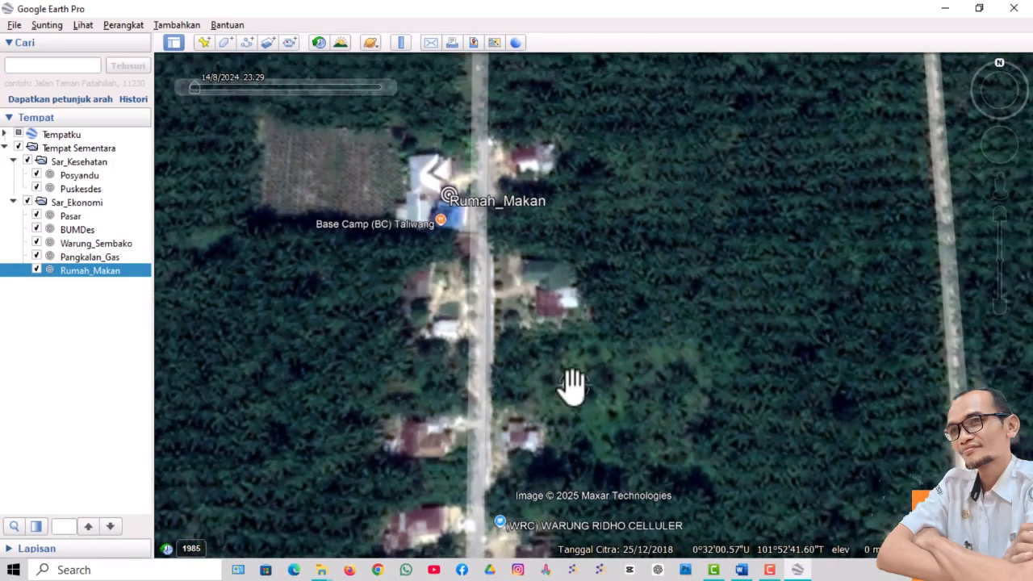
pyautogui.moveTo(627, 260); pyautogui.dragTo(400, 440)
pyautogui.moveTo(821, 306); pyautogui.dragTo(689, 367)
pyautogui.scroll(3, 651, 234)
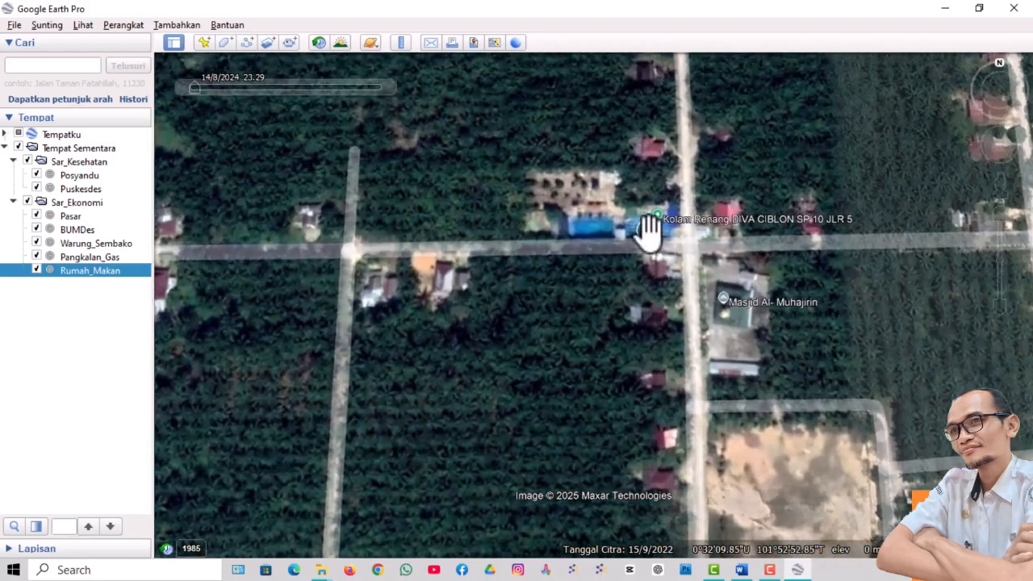
pyautogui.scroll(2, 595, 287)
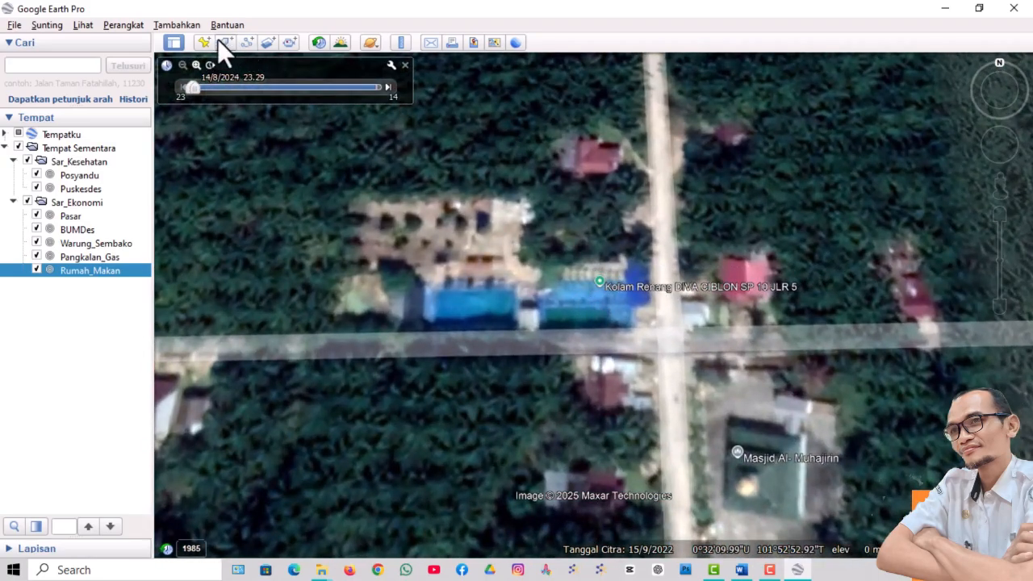
pyautogui.click(203, 42)
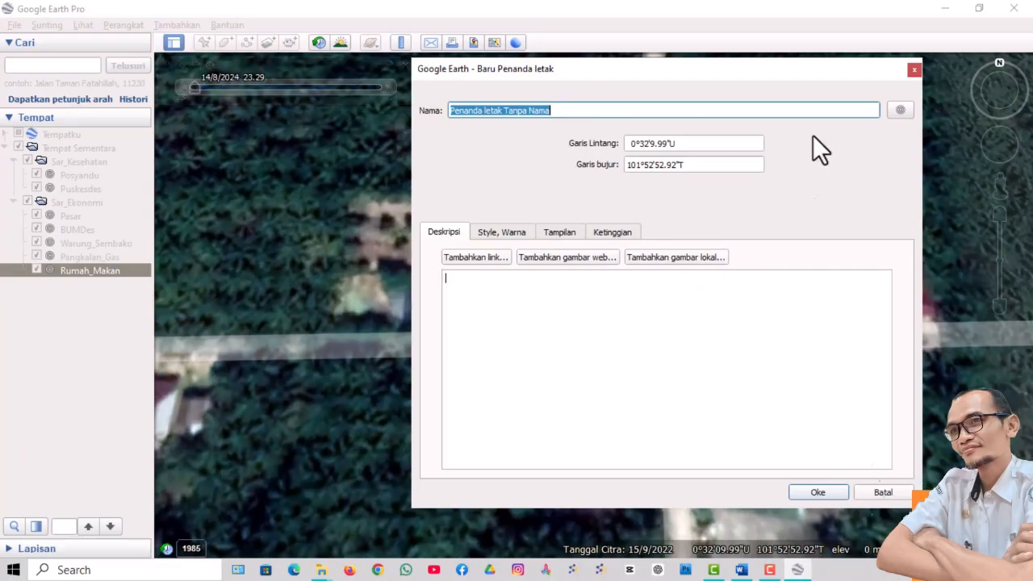
pyautogui.moveTo(514, 65); pyautogui.dragTo(748, 152)
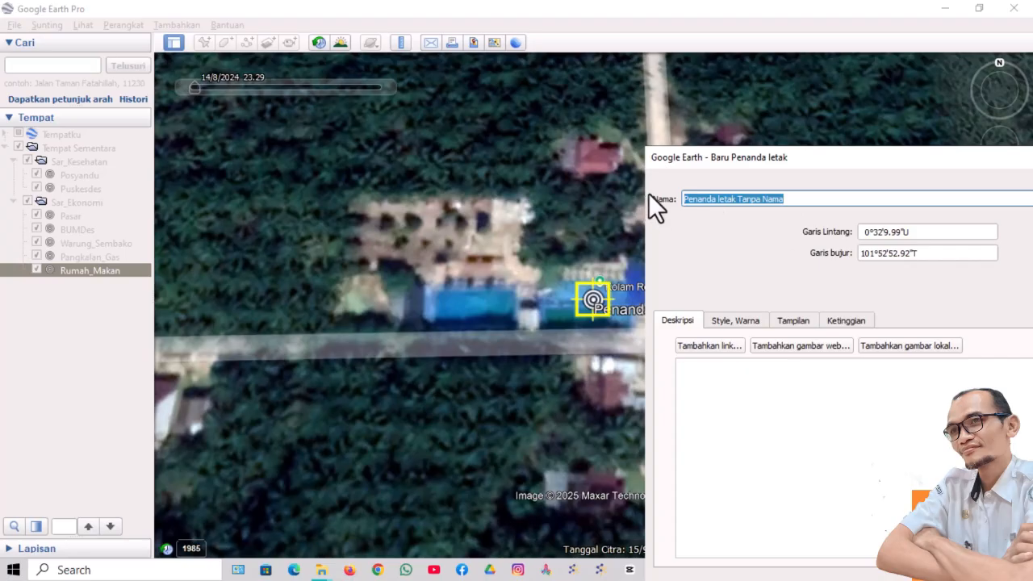
pyautogui.write('Te')
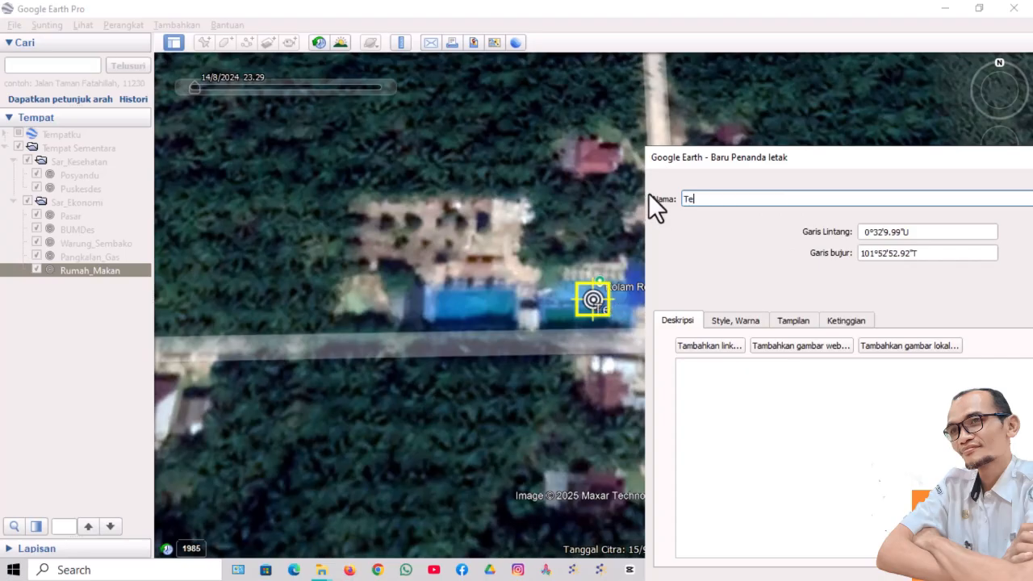
pyautogui.write('mpat_Wisata')
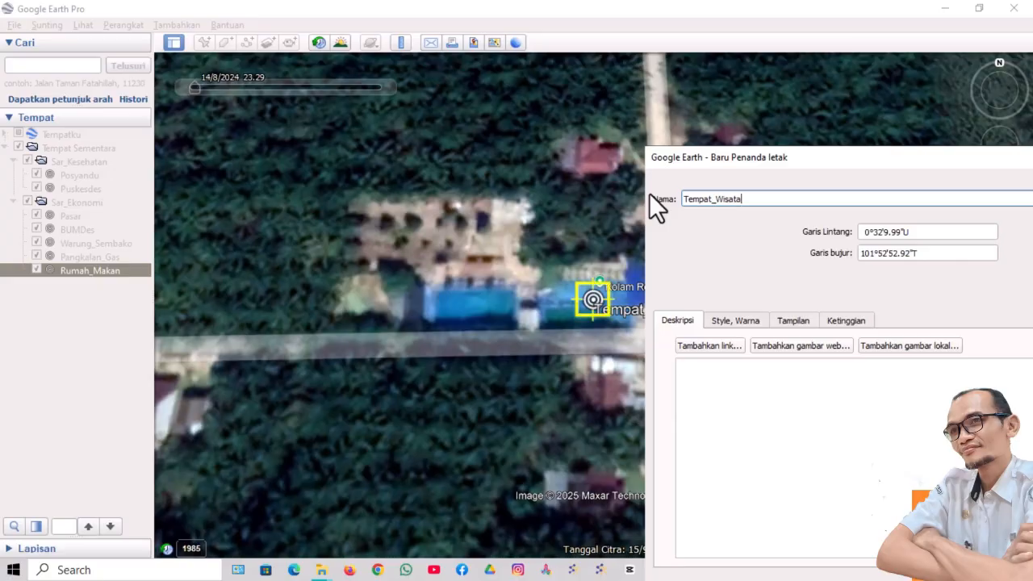
pyautogui.moveTo(853, 154); pyautogui.dragTo(522, 105)
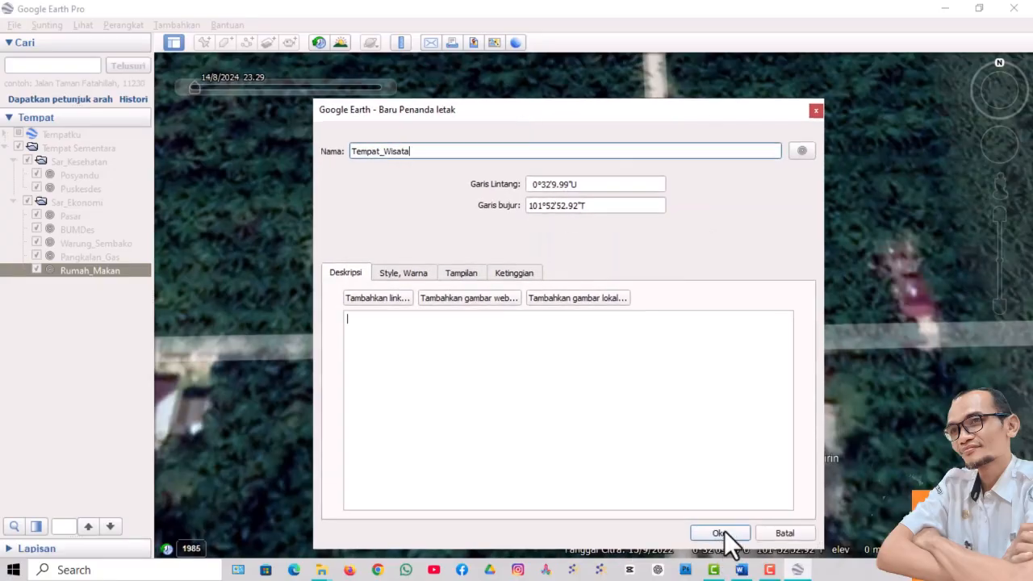
pyautogui.click(723, 536)
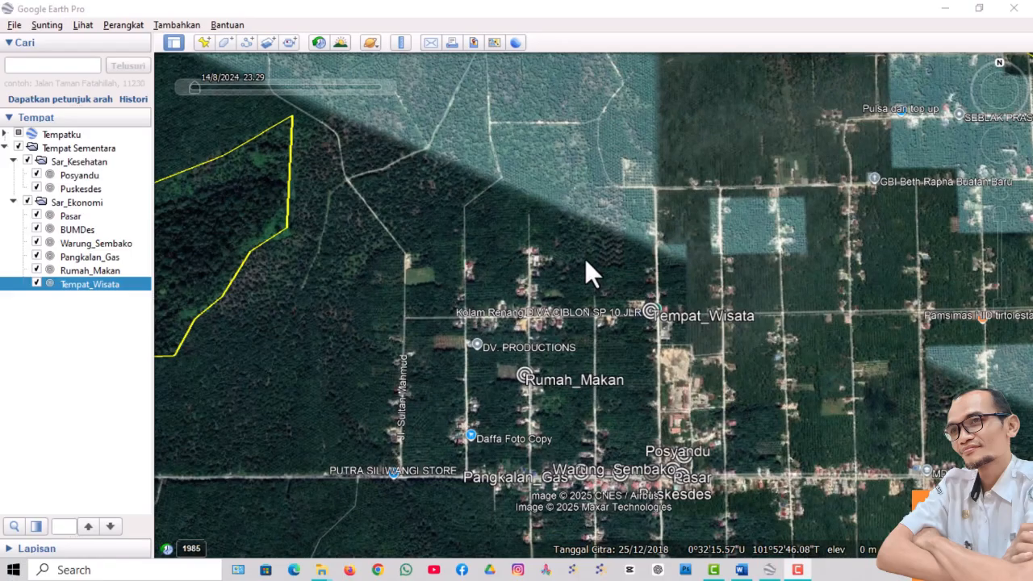
# Create a folder named Penggunaan_Lahan in Tempat Sementara.
pyautogui.scroll(-3, 588, 273)
pyautogui.scroll(-2, 586, 262)
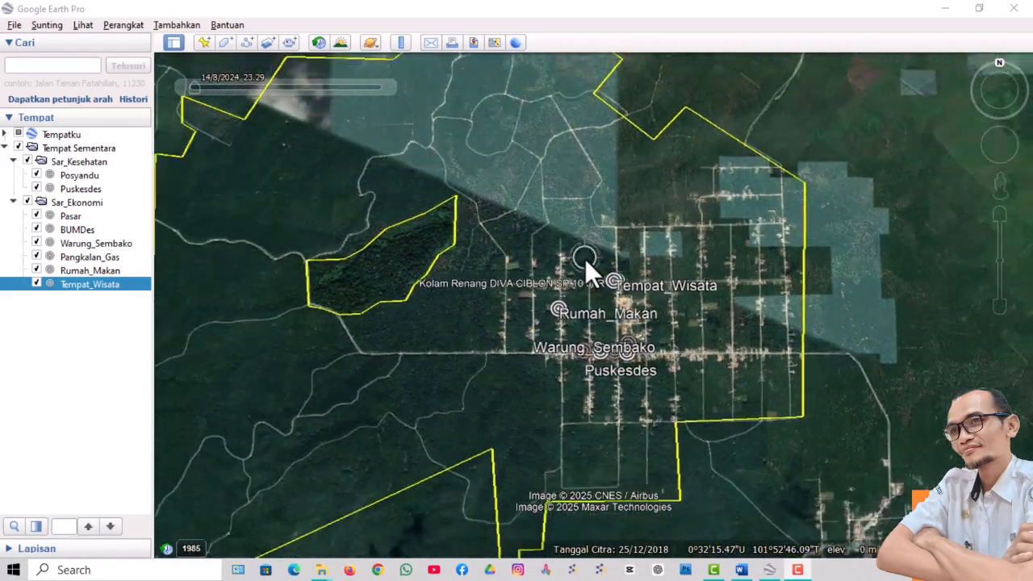
pyautogui.scroll(-2, 587, 262)
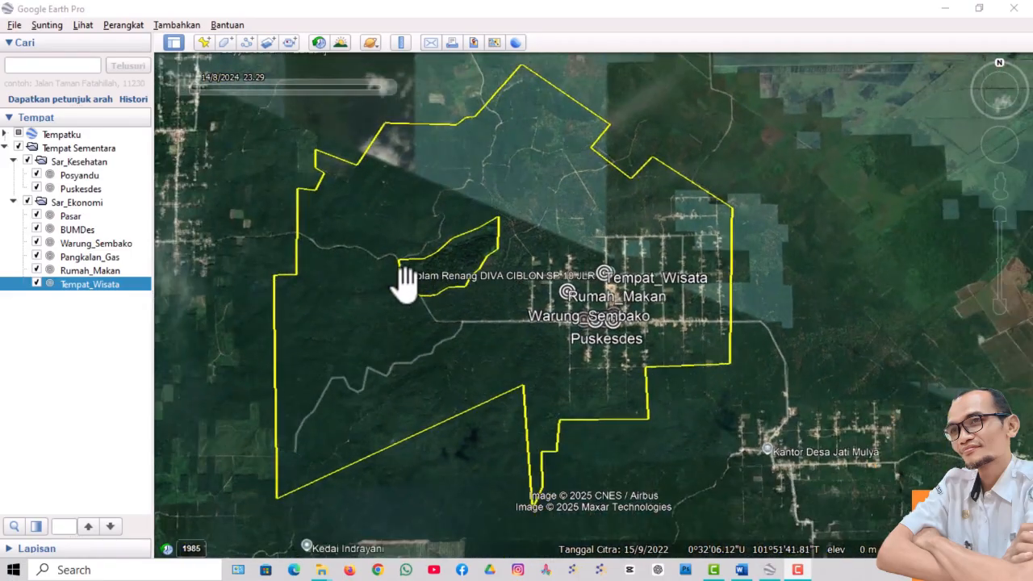
pyautogui.rightClick(90, 148)
pyautogui.moveTo(117, 159)
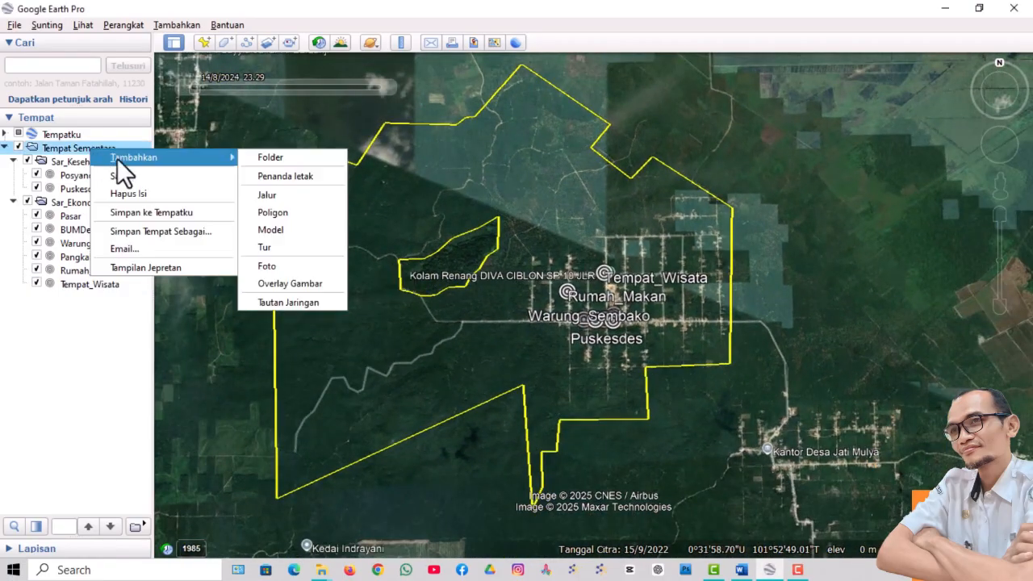
pyautogui.click(277, 158)
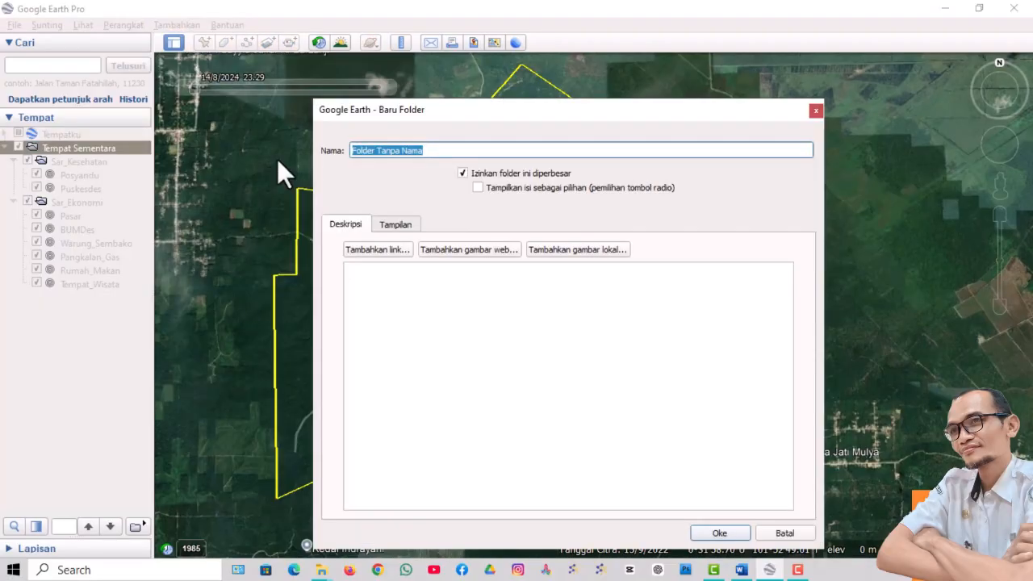
pyautogui.write('Penggunaan')
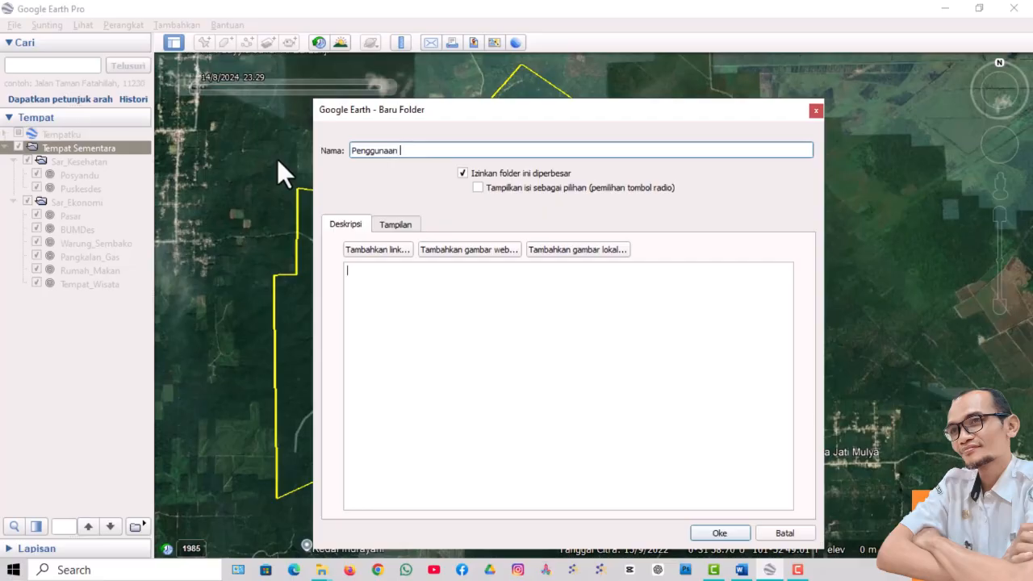
pyautogui.write('_Lahan')
pyautogui.click(719, 533)
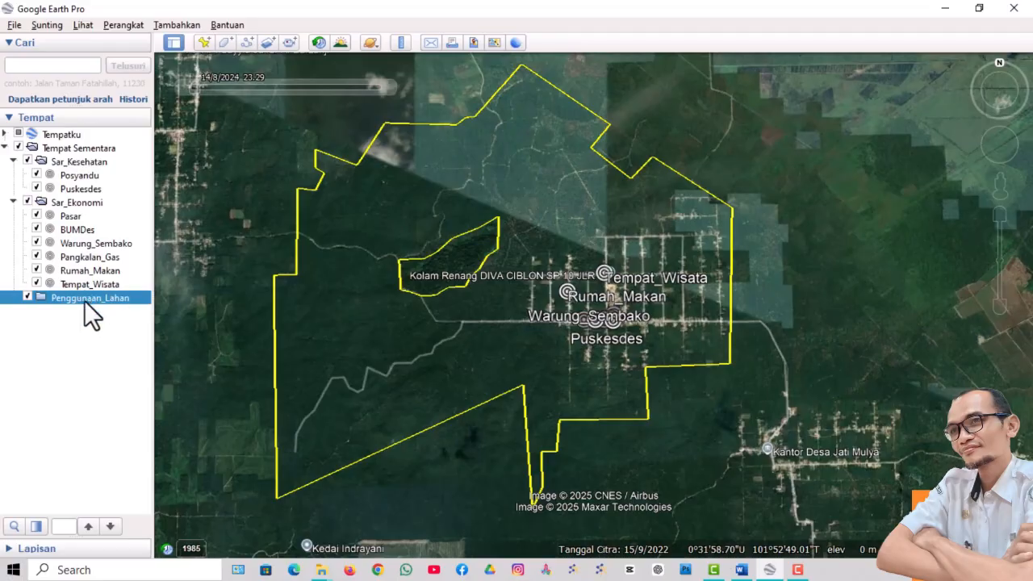
# Start a new polygon named Hutan in Penggunaan_Lahan, with the outlined forest area west of the settlement in view.
pyautogui.scroll(5, 413, 276)
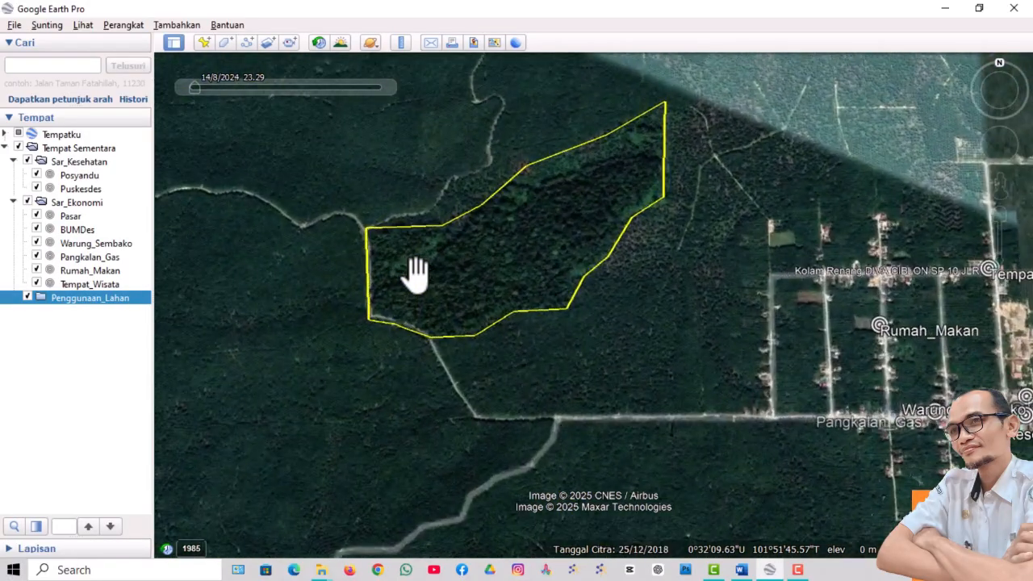
pyautogui.moveTo(519, 247); pyautogui.dragTo(507, 317)
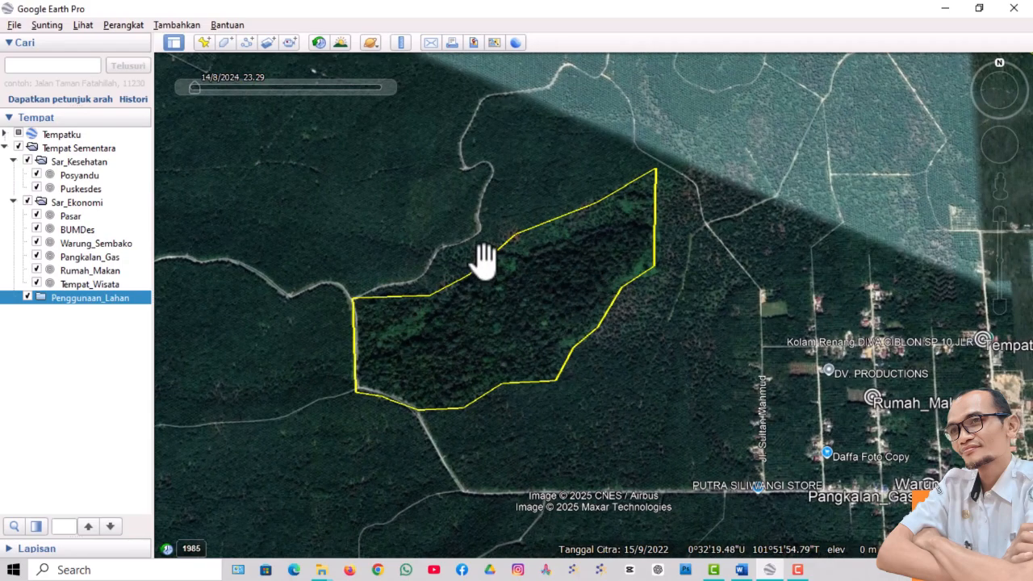
pyautogui.click(226, 43)
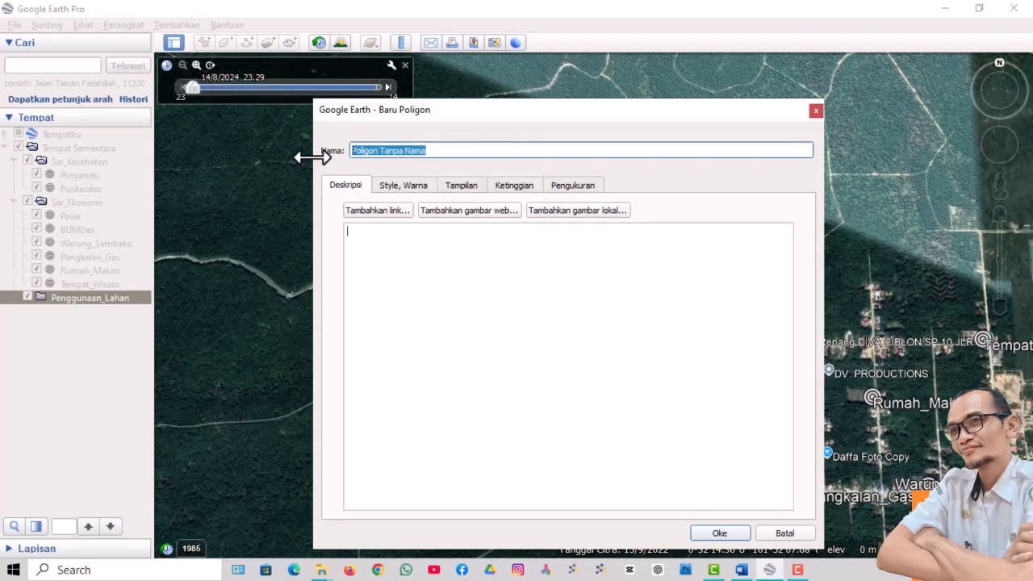
pyautogui.write('Hutan')
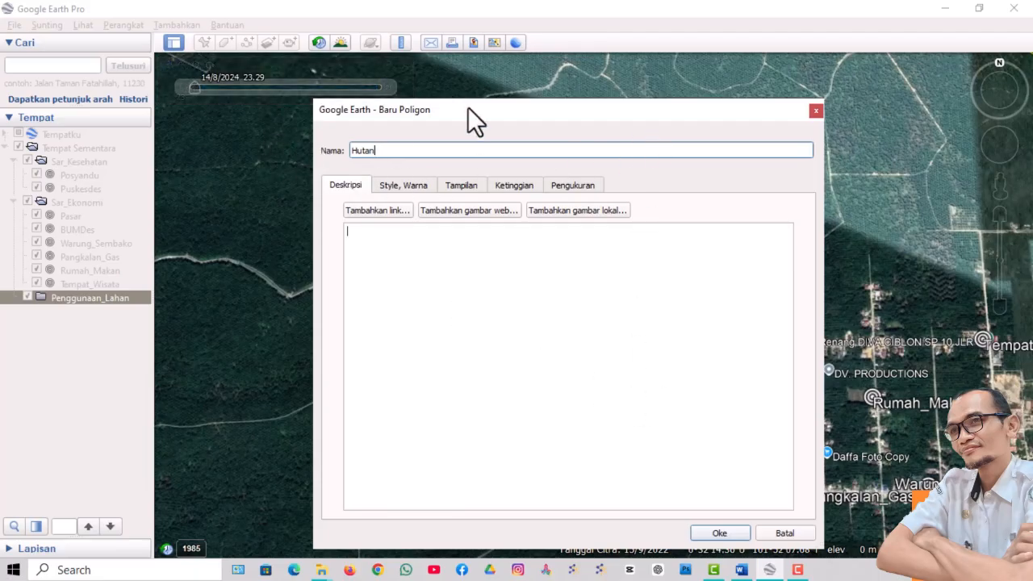
pyautogui.moveTo(468, 107); pyautogui.dragTo(444, 448)
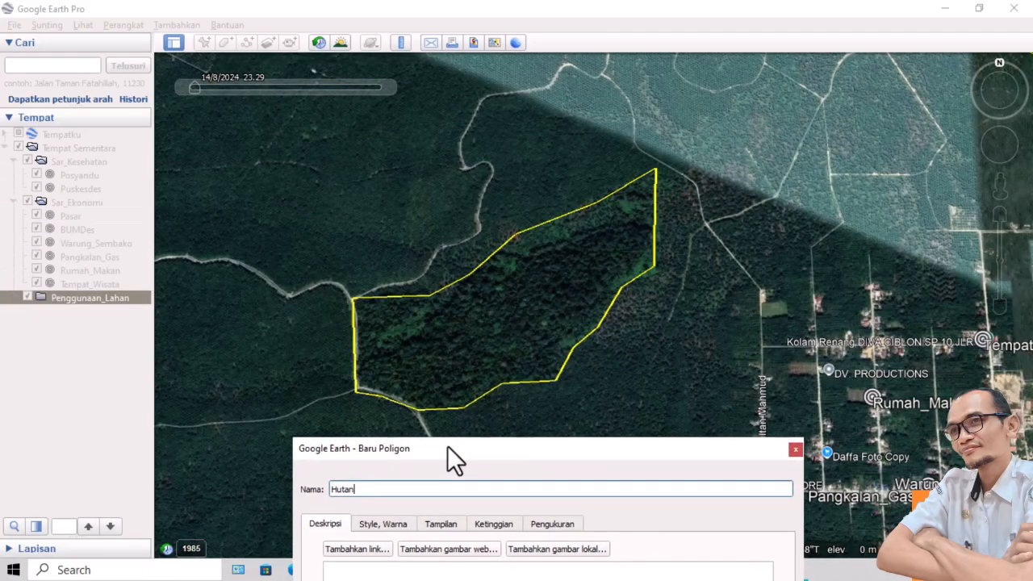
# Trace the northern edge of the Hutan polygon along the yellow forest outline, from the road junction at the northwest corner to the northeast corner.
pyautogui.click(352, 298)
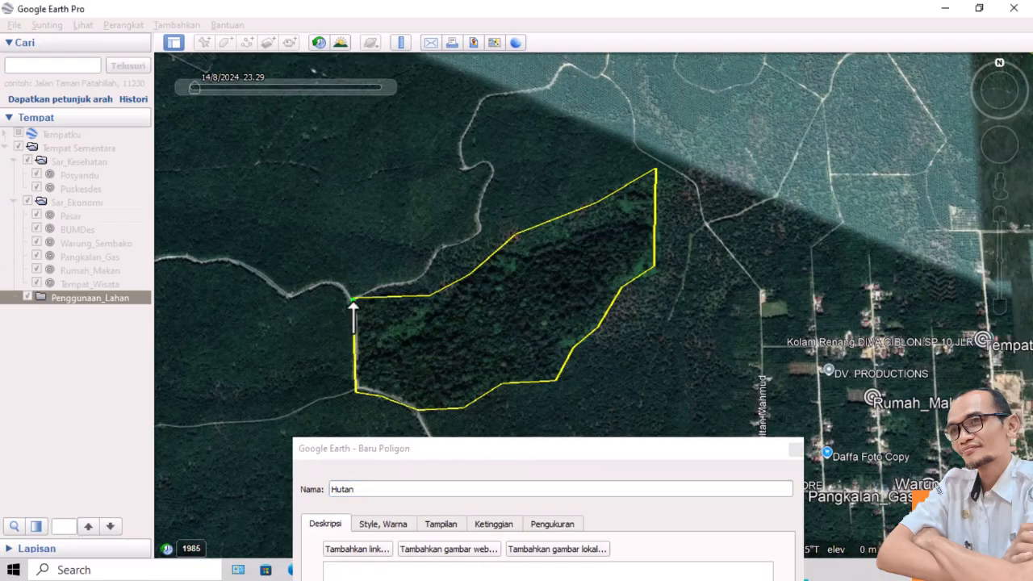
pyautogui.click(431, 299)
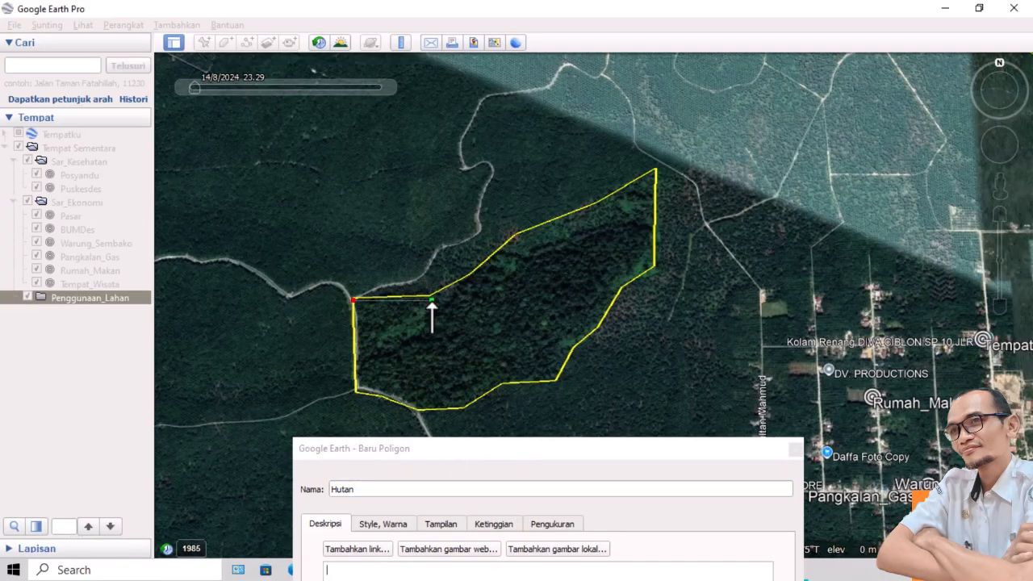
pyautogui.click(471, 273)
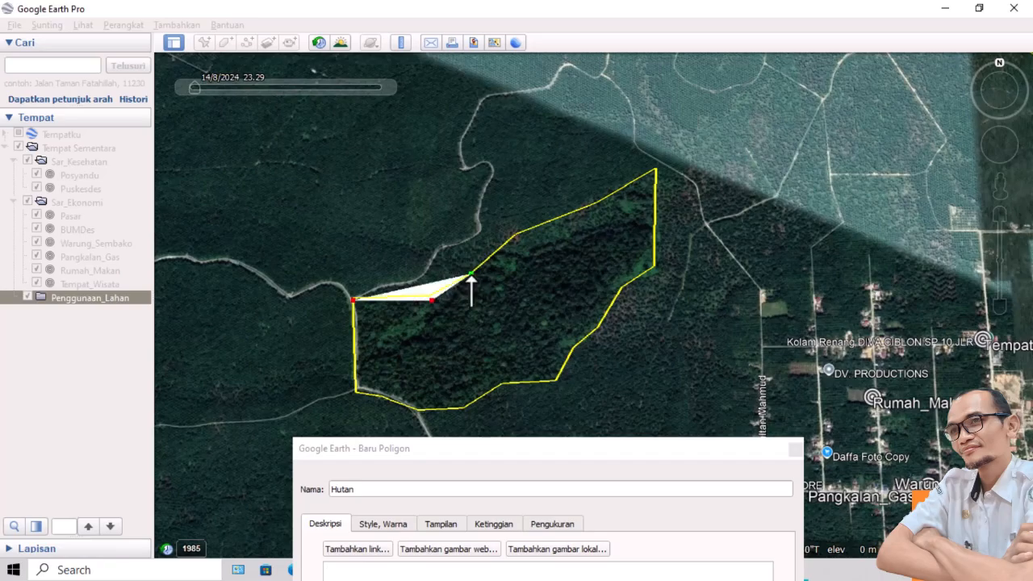
pyautogui.click(514, 235)
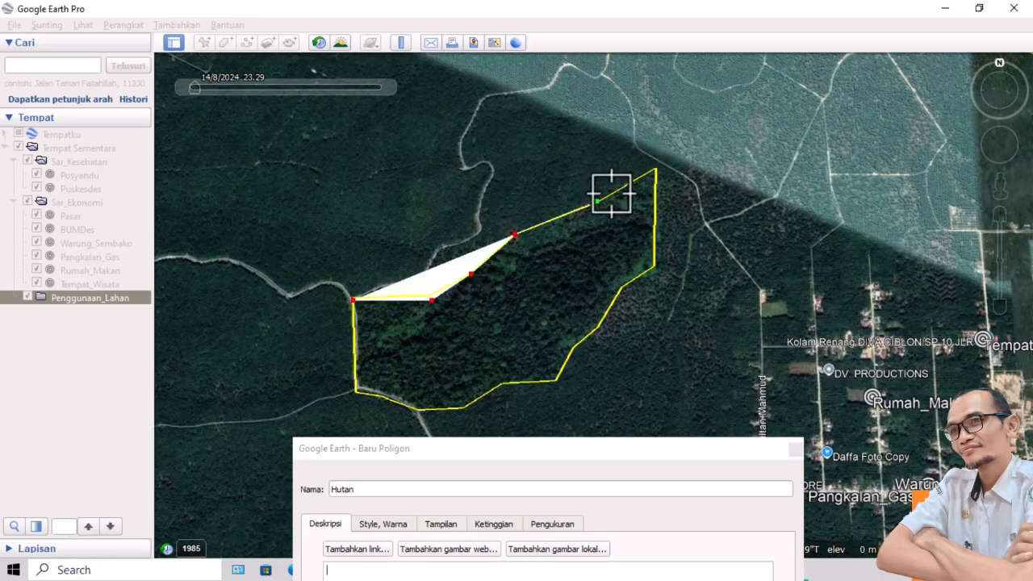
pyautogui.click(655, 171)
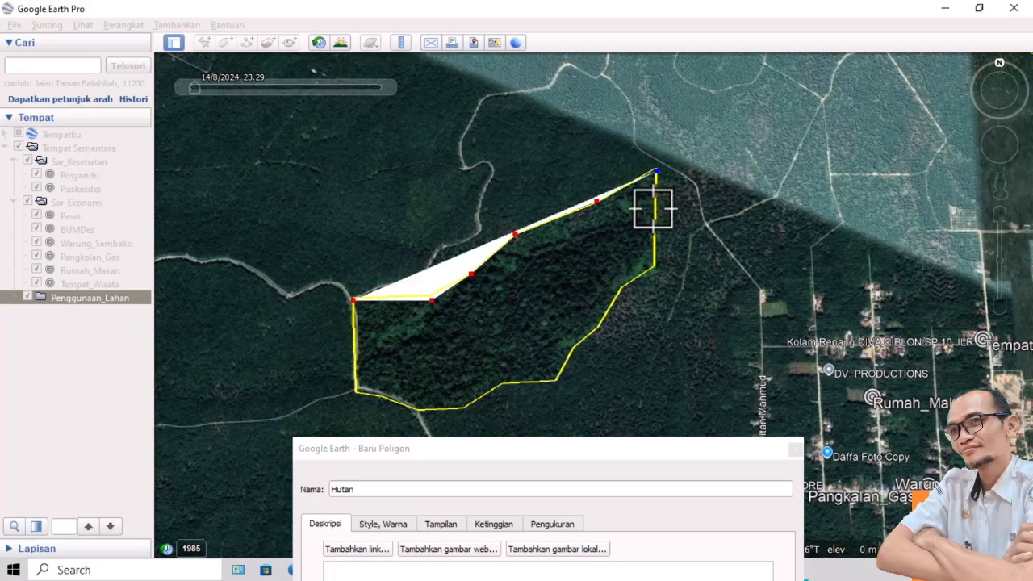
# Continue the Hutan polygon down the eastern side of the yellow outline to its southeast corner.
pyautogui.click(653, 264)
pyautogui.click(619, 285)
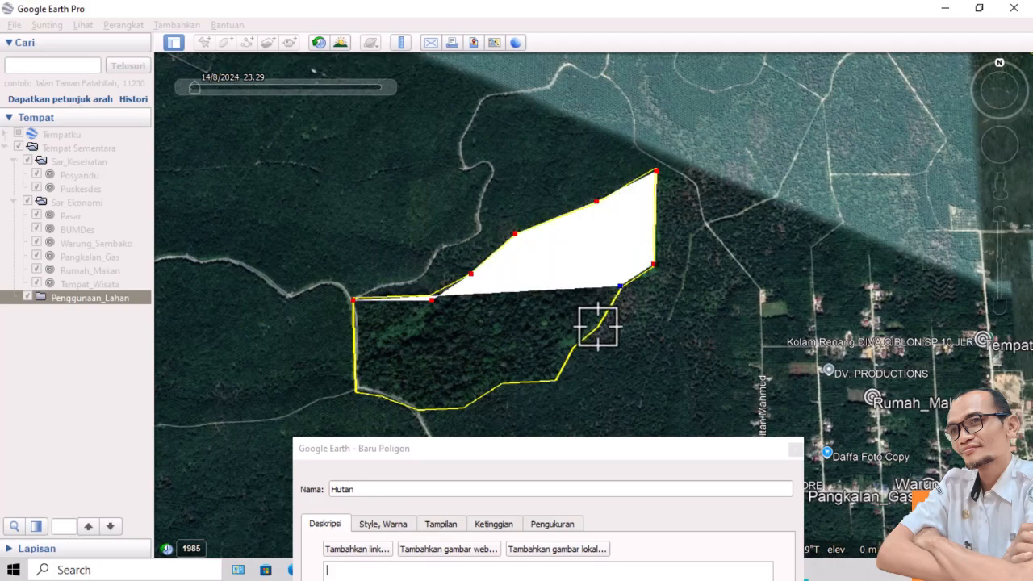
pyautogui.click(598, 329)
pyautogui.click(572, 347)
pyautogui.click(558, 379)
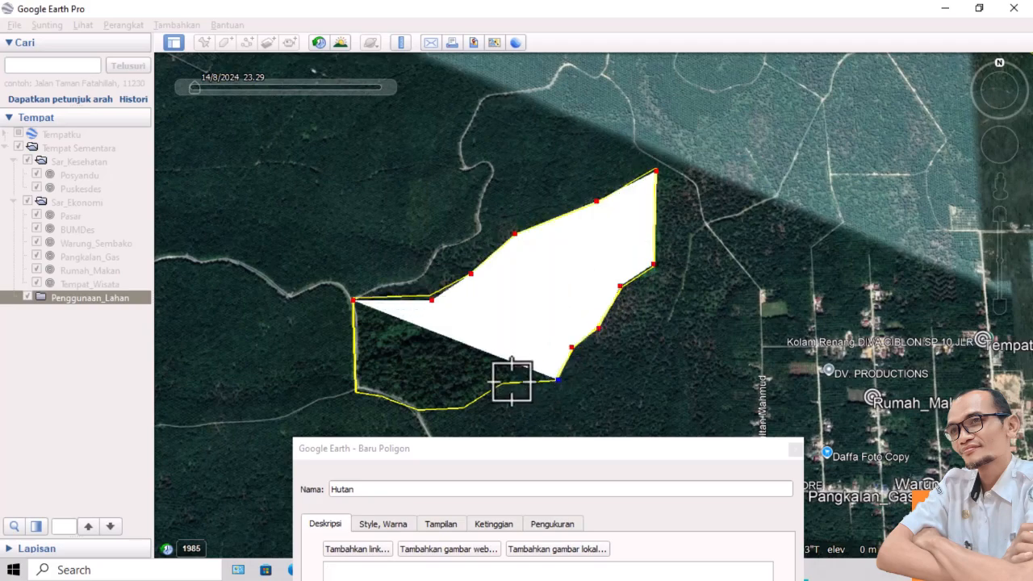
# Complete the Hutan polygon along the southern edge of the yellow outline to its southwest corner at the road.
pyautogui.click(499, 383)
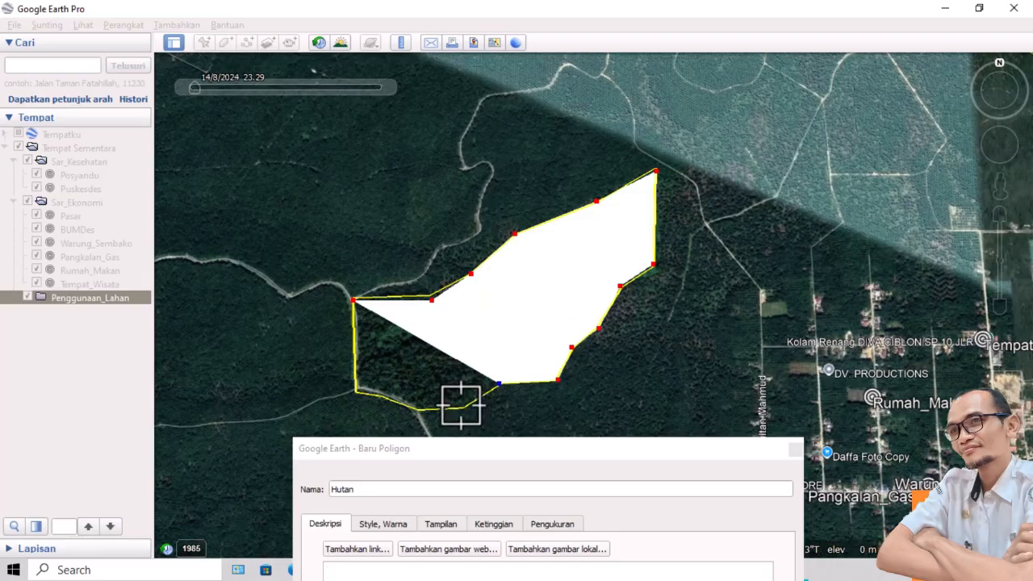
pyautogui.click(461, 406)
pyautogui.click(422, 410)
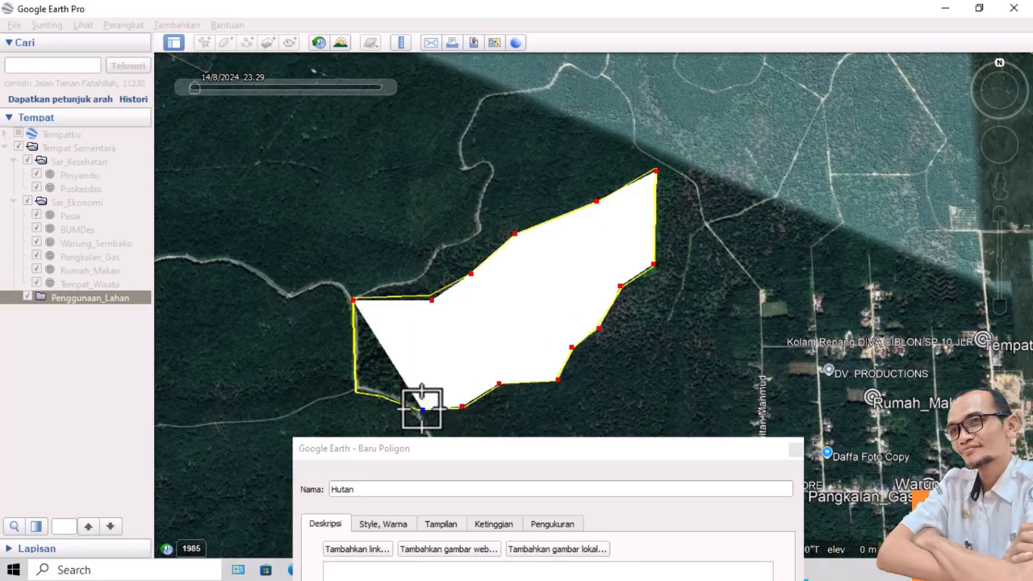
pyautogui.click(382, 392)
pyautogui.click(355, 393)
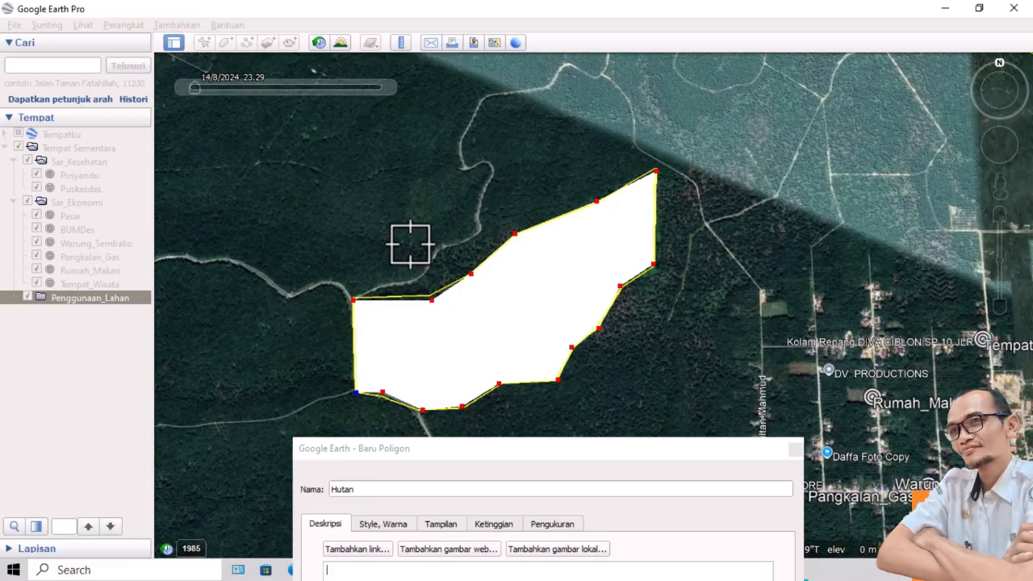
# Move the second vertex of the Hutan polygon's northern edge, just east of the northwest corner, onto the yellow outline.
pyautogui.scroll(-2, 433, 311)
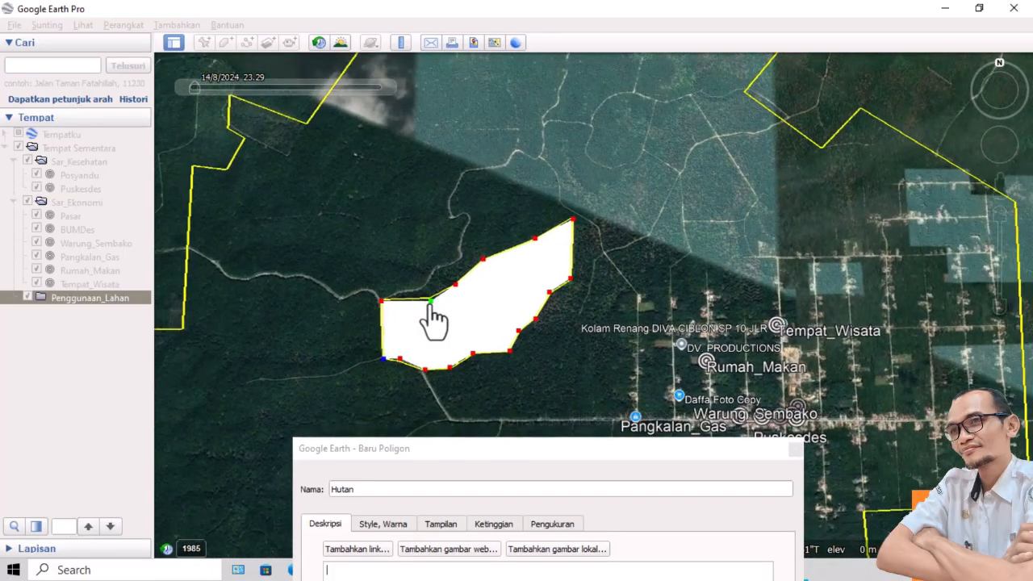
pyautogui.scroll(5, 432, 315)
pyautogui.moveTo(432, 292); pyautogui.dragTo(433, 287)
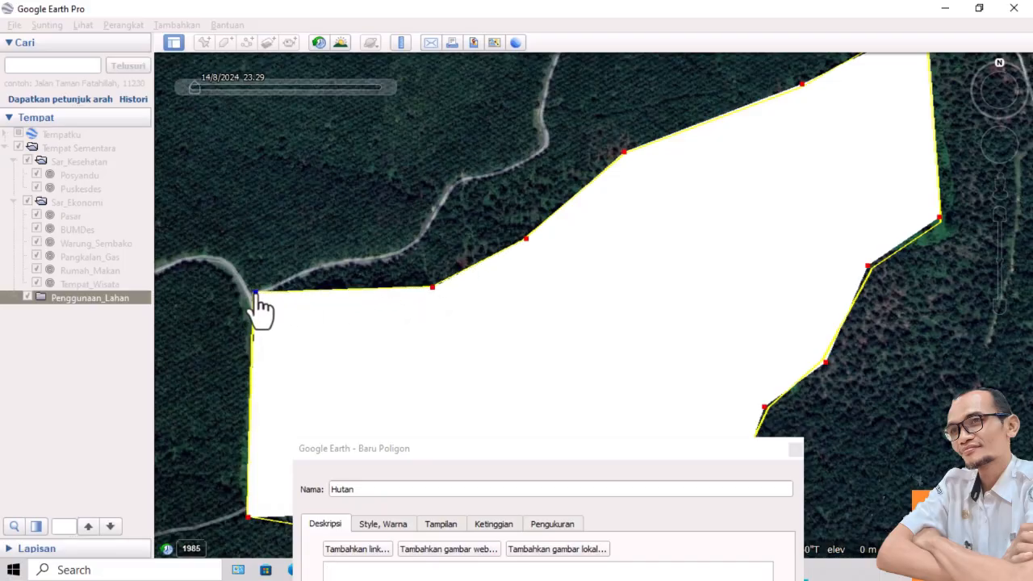
# Align the Hutan polygon's northeast corner vertex with the yellow outline.
pyautogui.scroll(-2, 374, 271)
pyautogui.scroll(-1, 406, 264)
pyautogui.scroll(3, 717, 238)
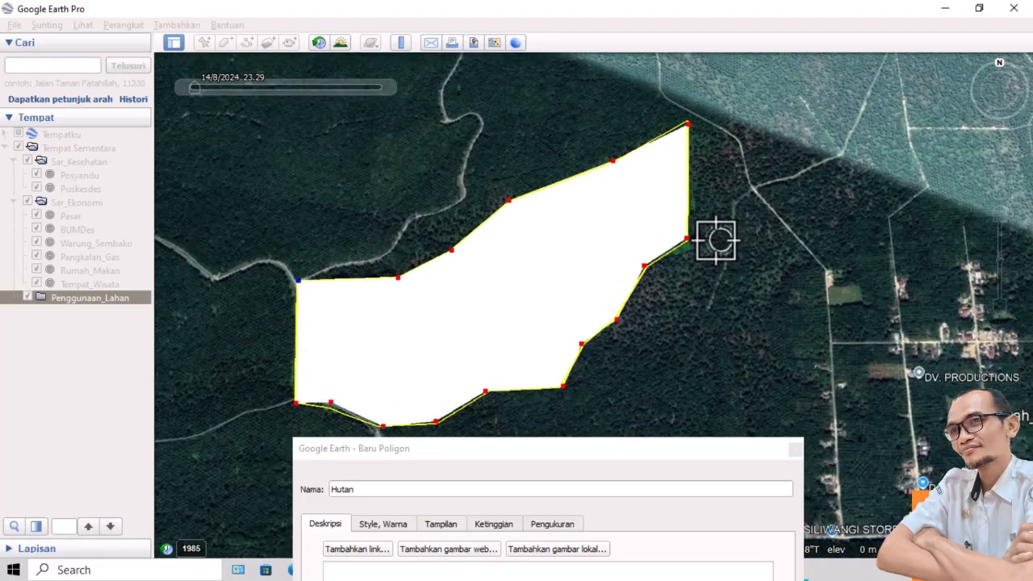
pyautogui.scroll(-3, 715, 237)
pyautogui.scroll(3, 684, 161)
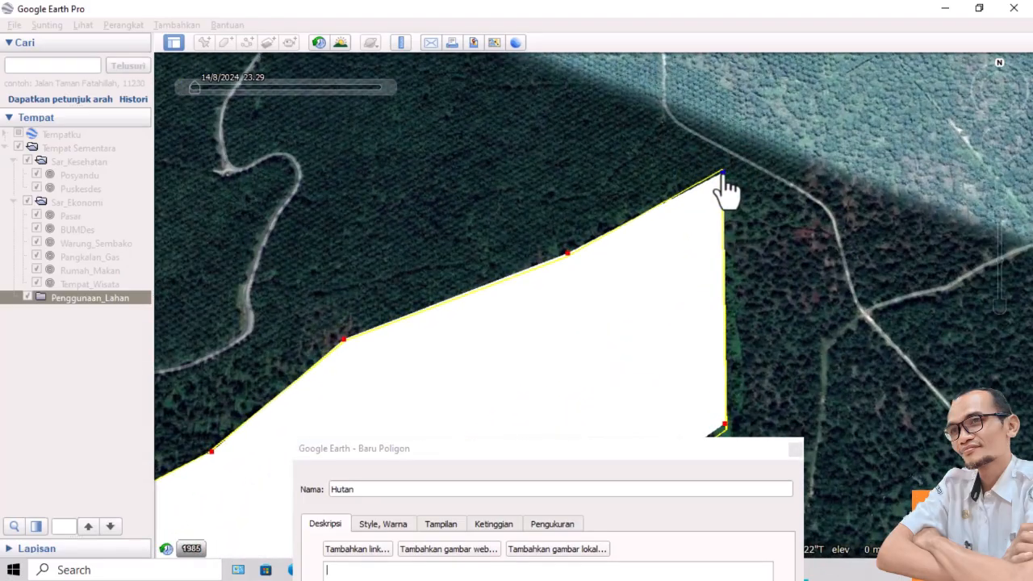
pyautogui.scroll(-2, 724, 187)
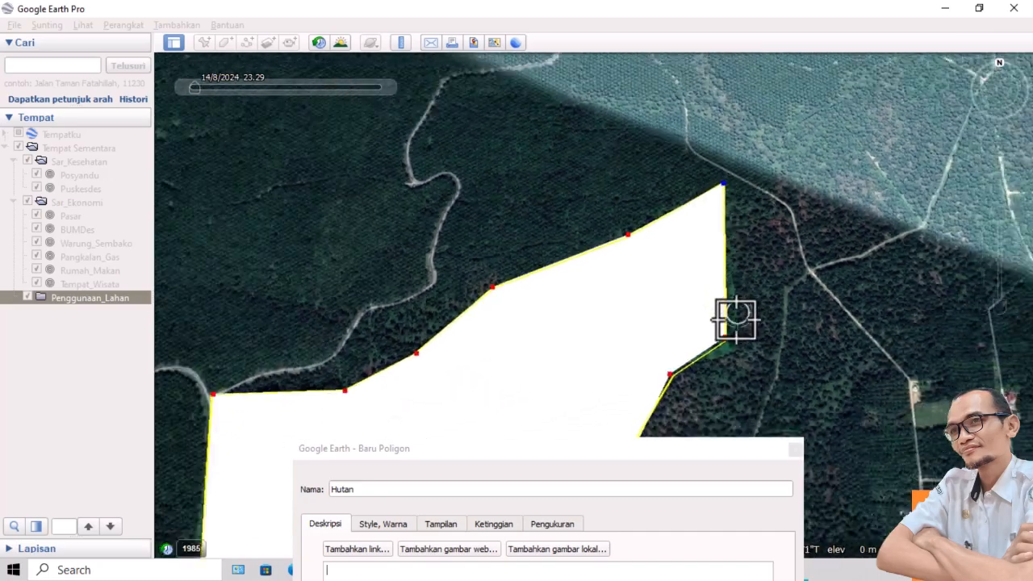
# Move the Hutan polygon's easternmost lower corner and the next vertex southwest of it onto the yellow outline.
pyautogui.scroll(3, 736, 319)
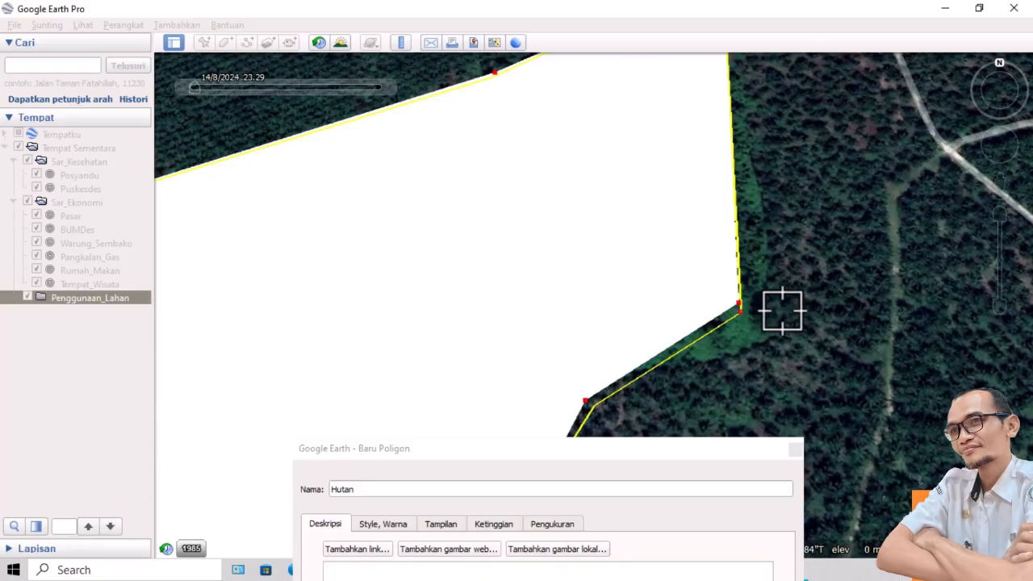
pyautogui.moveTo(738, 306); pyautogui.dragTo(741, 316)
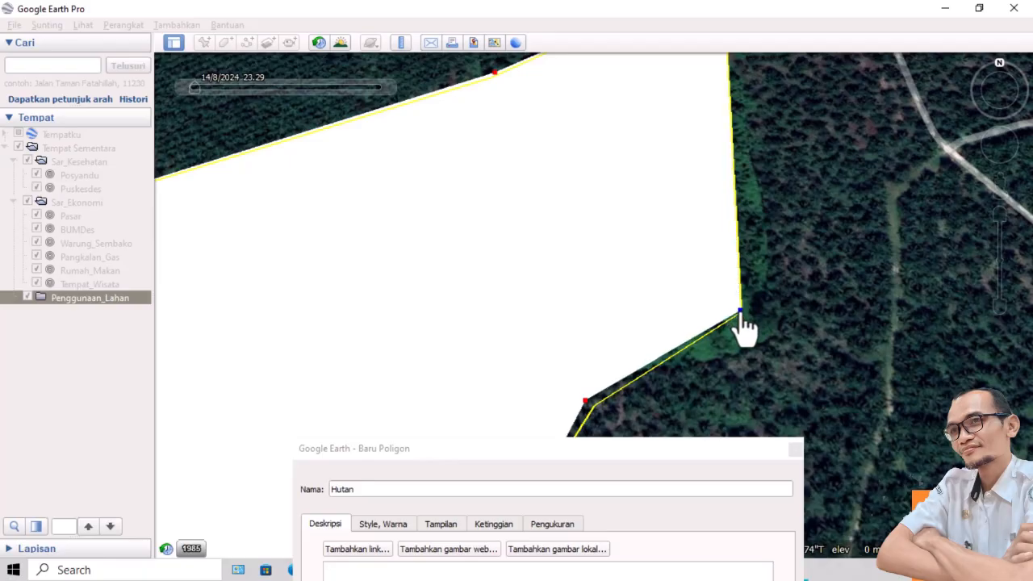
pyautogui.moveTo(586, 401); pyautogui.dragTo(593, 406)
pyautogui.scroll(-3, 763, 270)
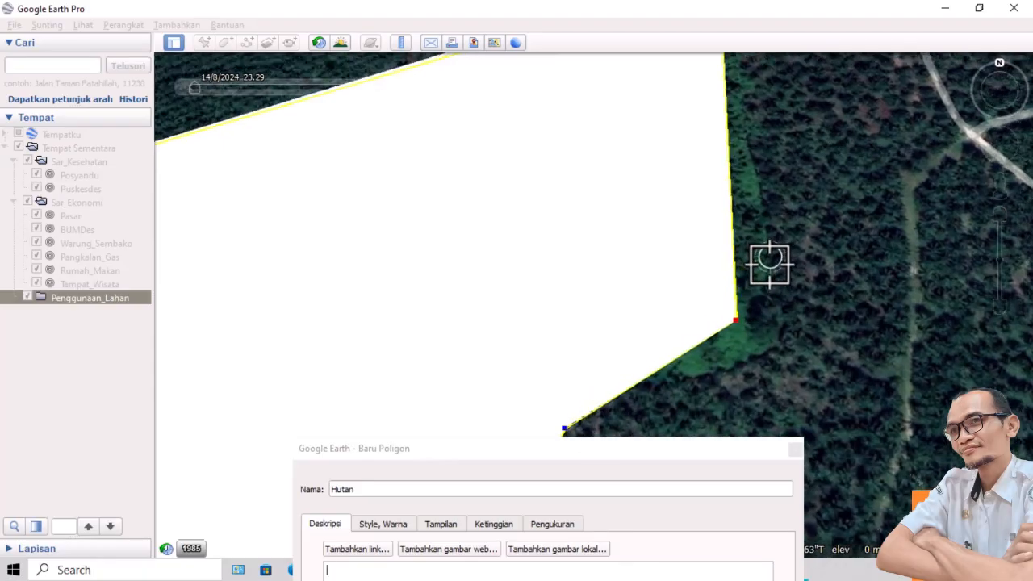
# Align the two middle vertices of the Hutan polygon's southeastern edge with the yellow outline.
pyautogui.scroll(5, 680, 371)
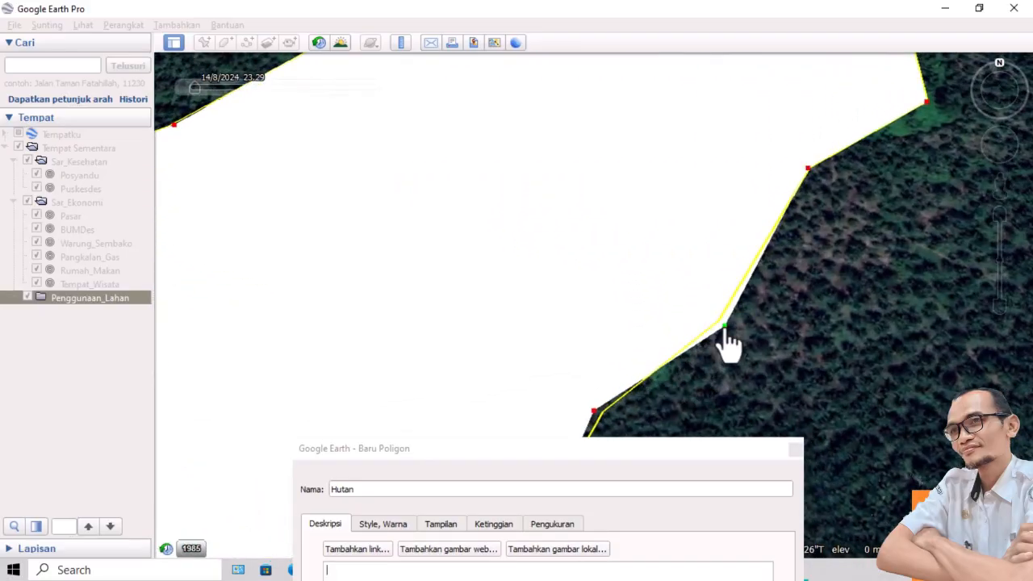
pyautogui.click(724, 326)
pyautogui.moveTo(721, 331); pyautogui.dragTo(719, 327)
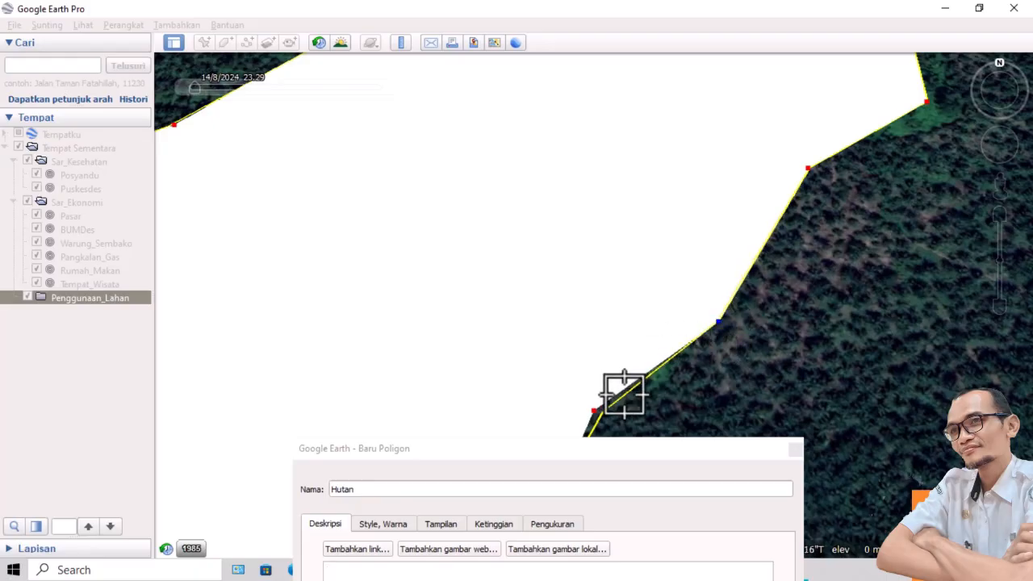
pyautogui.moveTo(596, 412); pyautogui.dragTo(603, 415)
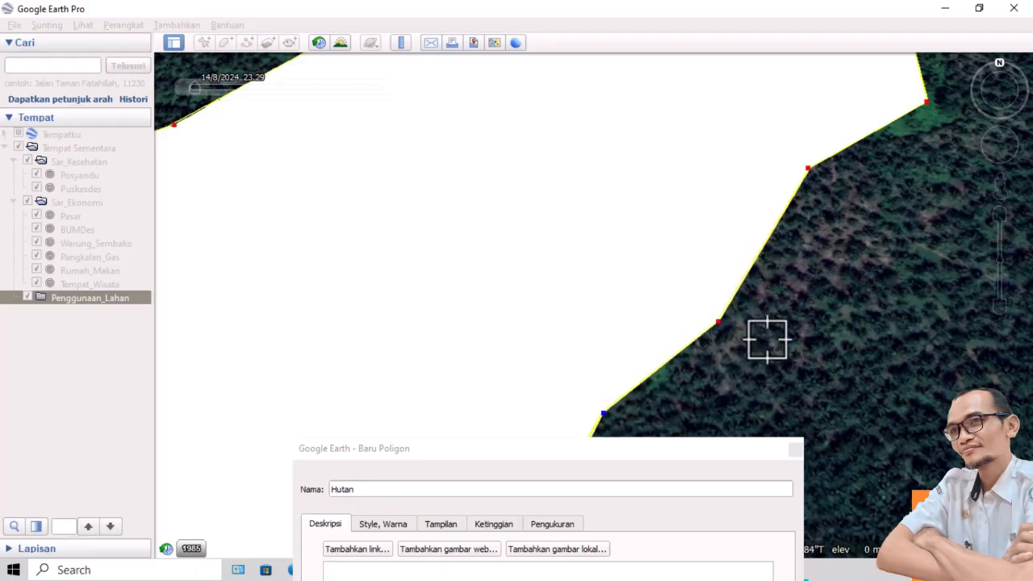
# Move the four vertices from the Hutan polygon's southeast corner to the southern road crossing onto the yellow outline.
pyautogui.scroll(-3, 818, 299)
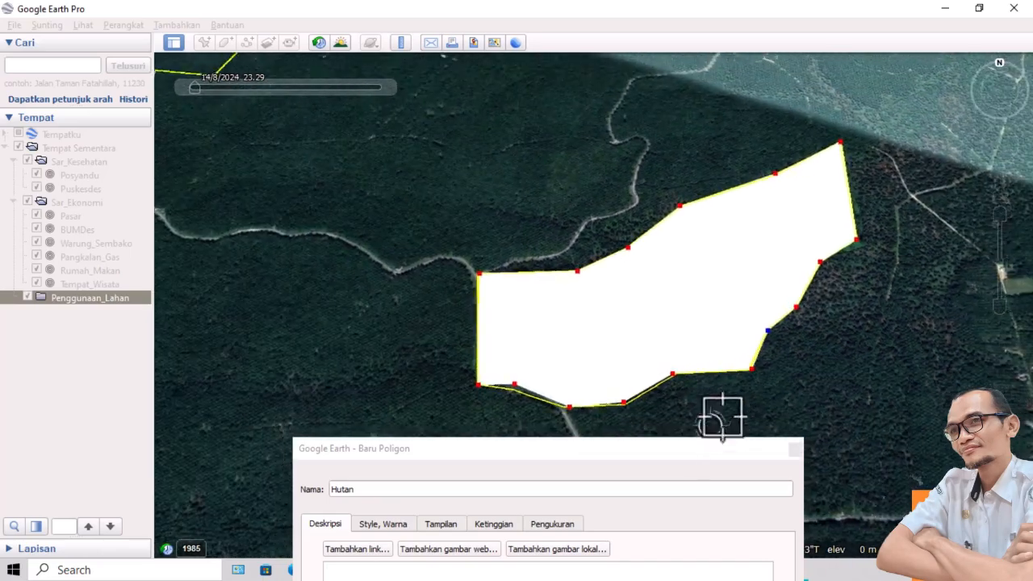
pyautogui.scroll(5, 749, 373)
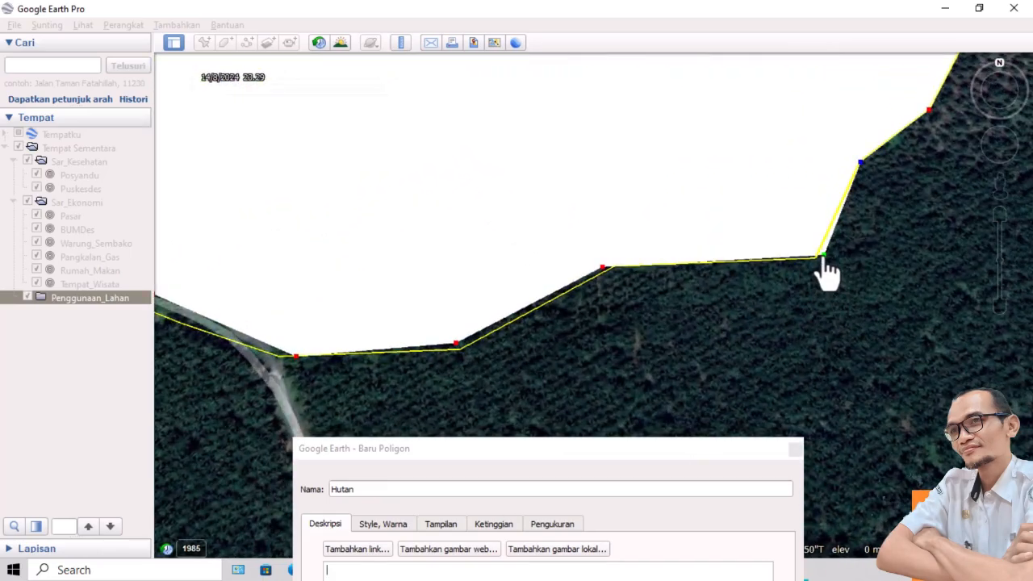
pyautogui.moveTo(820, 257); pyautogui.dragTo(816, 259)
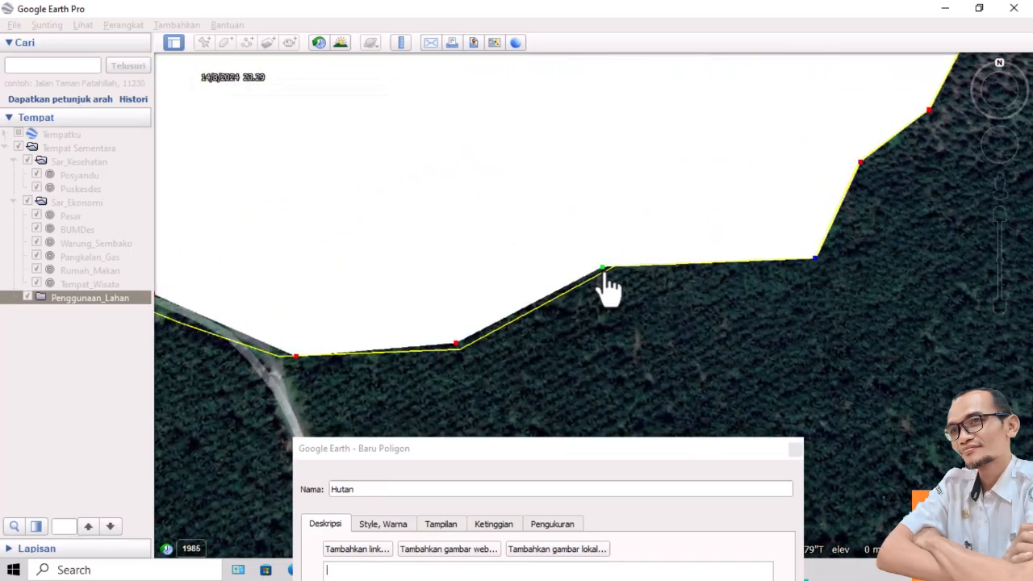
pyautogui.moveTo(602, 267); pyautogui.dragTo(617, 267)
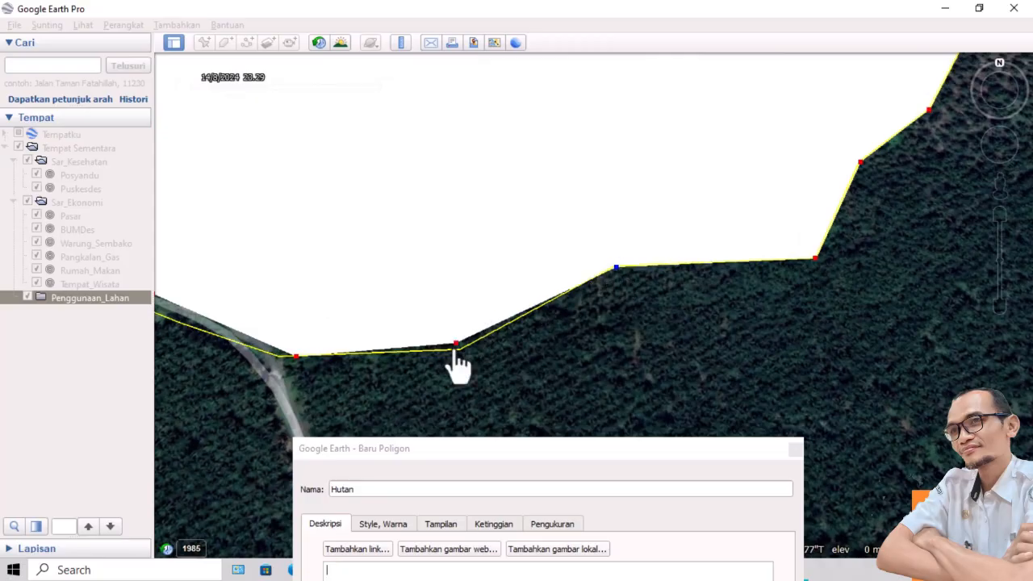
pyautogui.moveTo(458, 345); pyautogui.dragTo(462, 349)
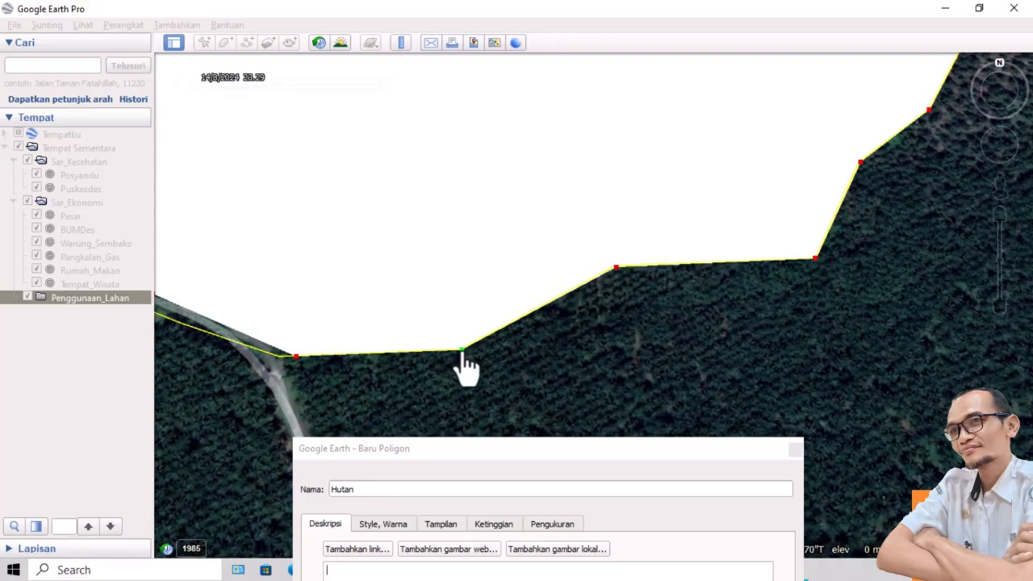
pyautogui.moveTo(298, 359); pyautogui.dragTo(276, 357)
# Move the vertex between the southern road crossing and the southwest corner of the Hutan polygon onto the yellow outline.
pyautogui.scroll(2, 555, 307)
pyautogui.scroll(-3, 556, 307)
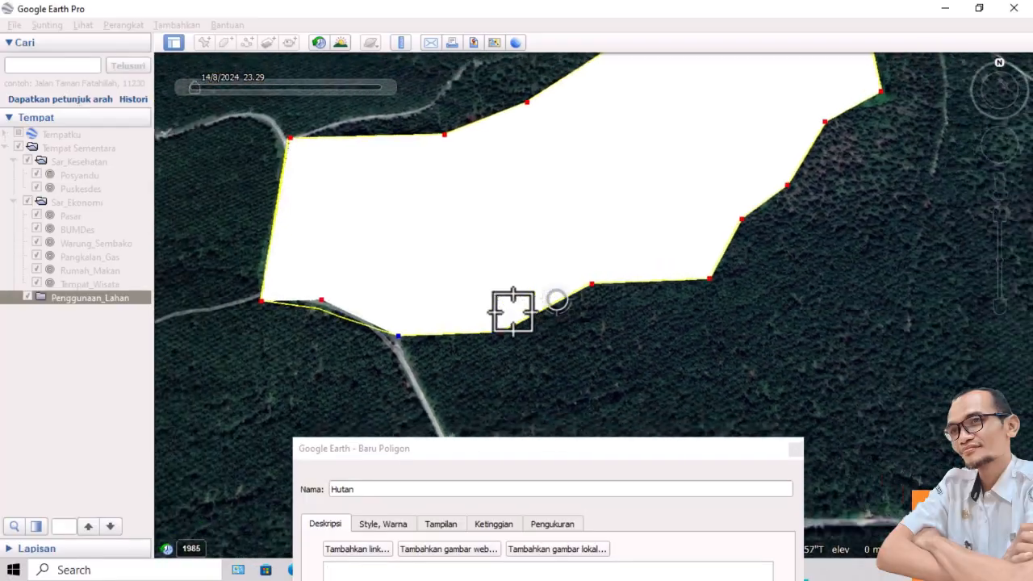
pyautogui.click(332, 303)
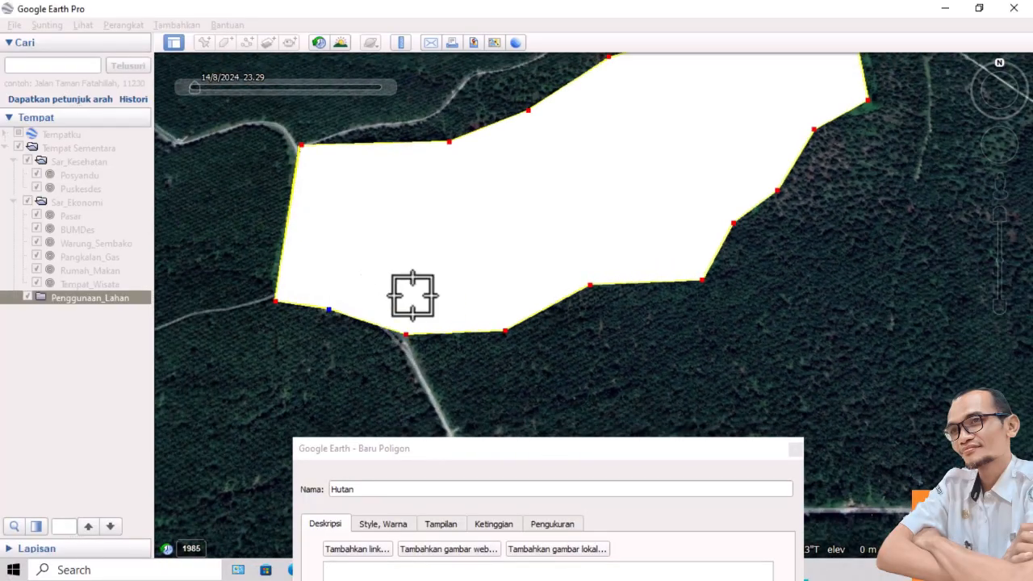
pyautogui.scroll(-2, 503, 290)
pyautogui.scroll(-2, 504, 291)
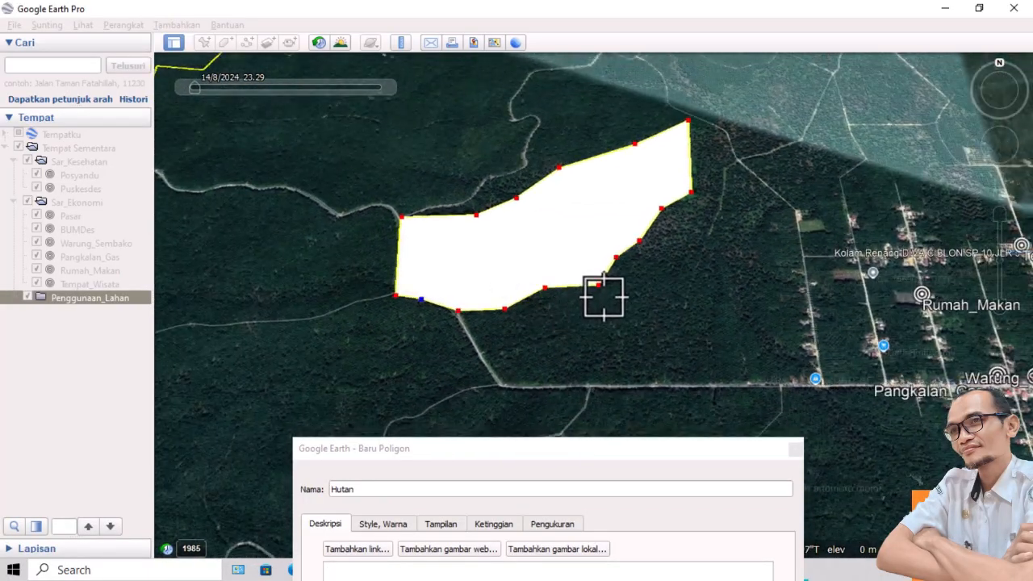
# Raise the new polygon dialog so its settings are accessible and open the Hutan polygon's style and colour options.
pyautogui.moveTo(661, 443); pyautogui.dragTo(615, 330)
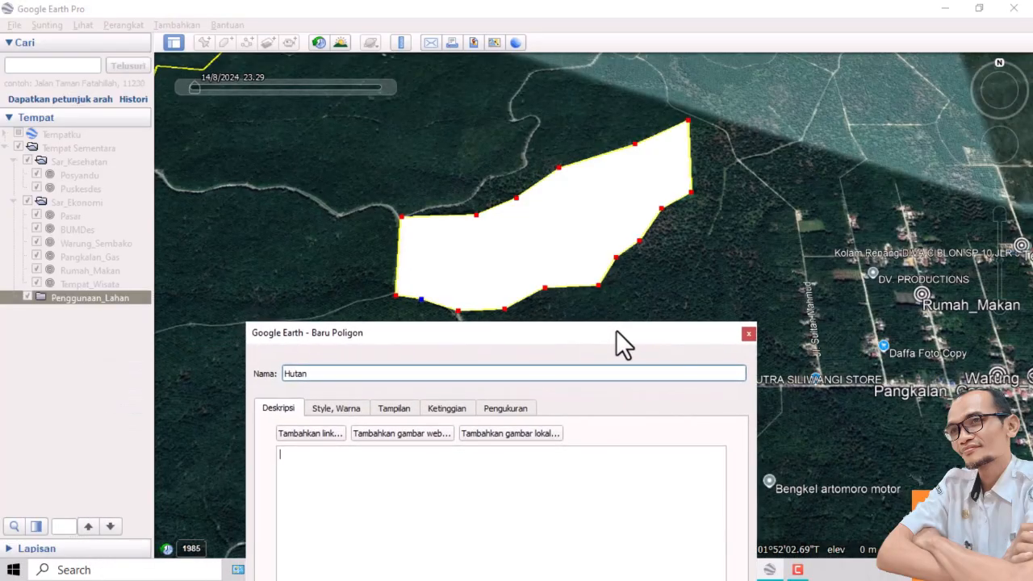
pyautogui.click(337, 408)
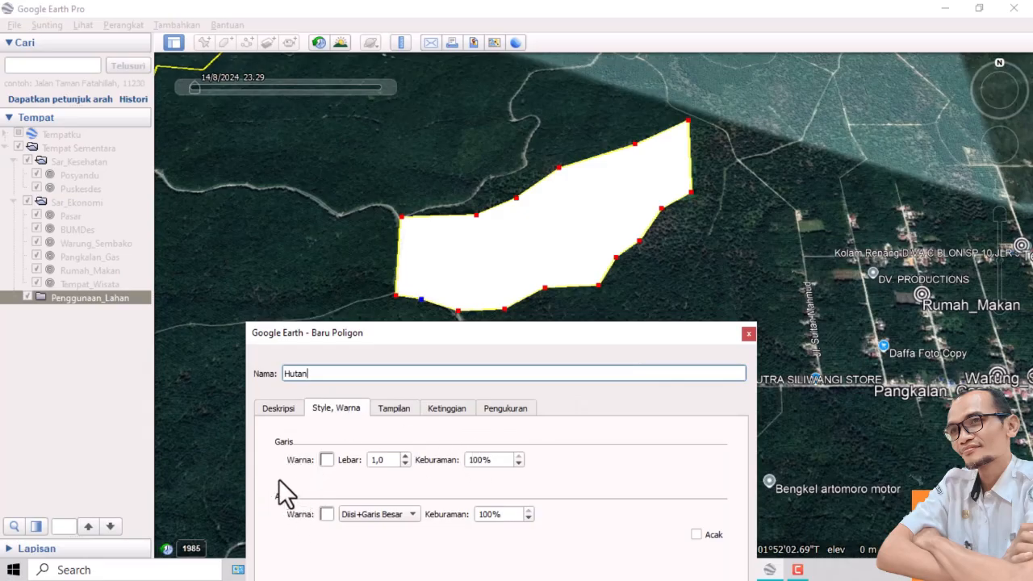
# Try 0% opacity for the Hutan polygon's area fill and return it to 100%.
pyautogui.click(486, 516)
pyautogui.press('BackSpace')
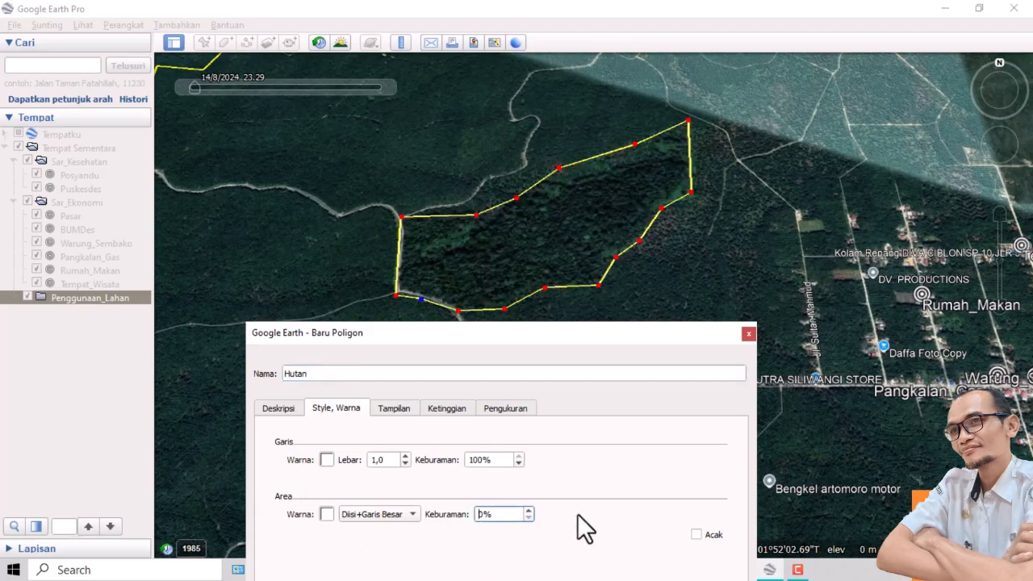
pyautogui.write('10')
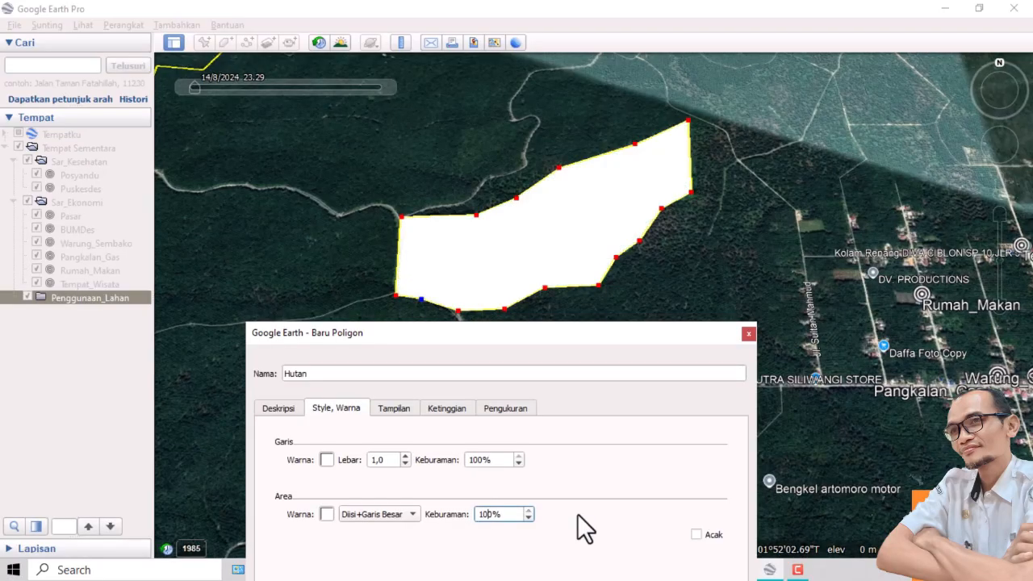
# Set the Hutan polygon's area fill colour to yellow.
pyautogui.click(327, 513)
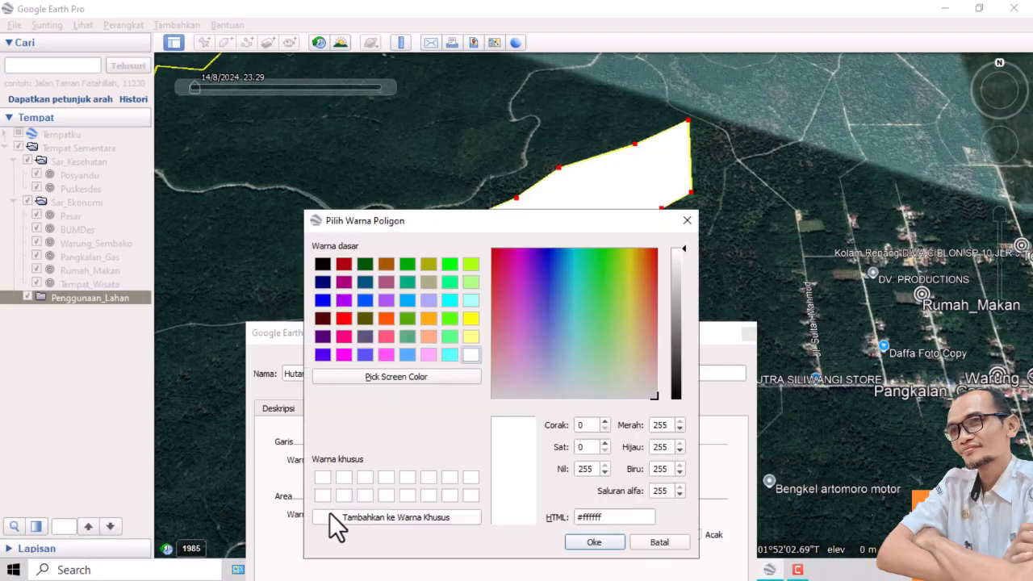
pyautogui.click(469, 334)
pyautogui.click(599, 541)
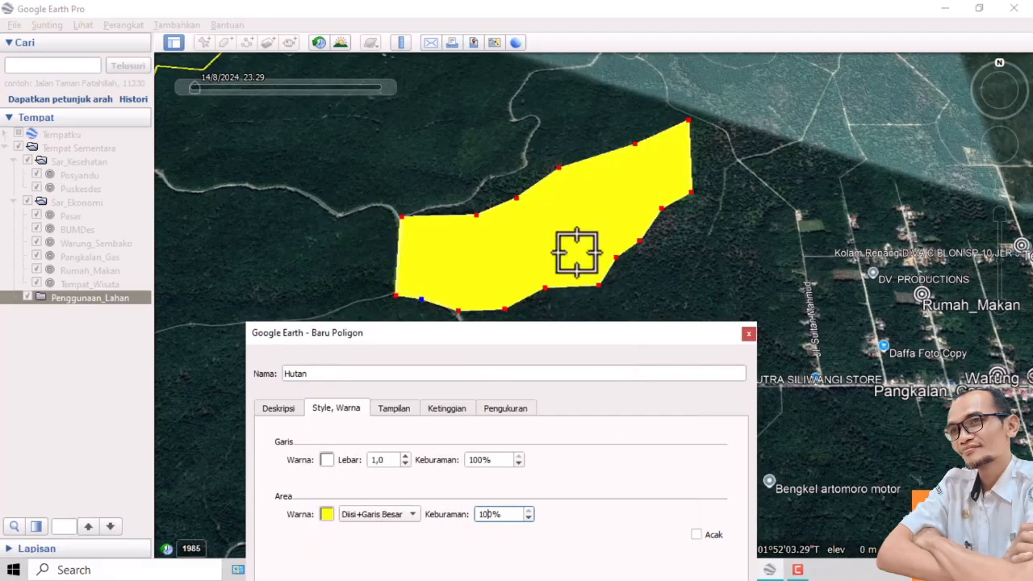
# Try light cyan (#aaffff) as the Hutan polygon's area fill colour.
pyautogui.click(327, 514)
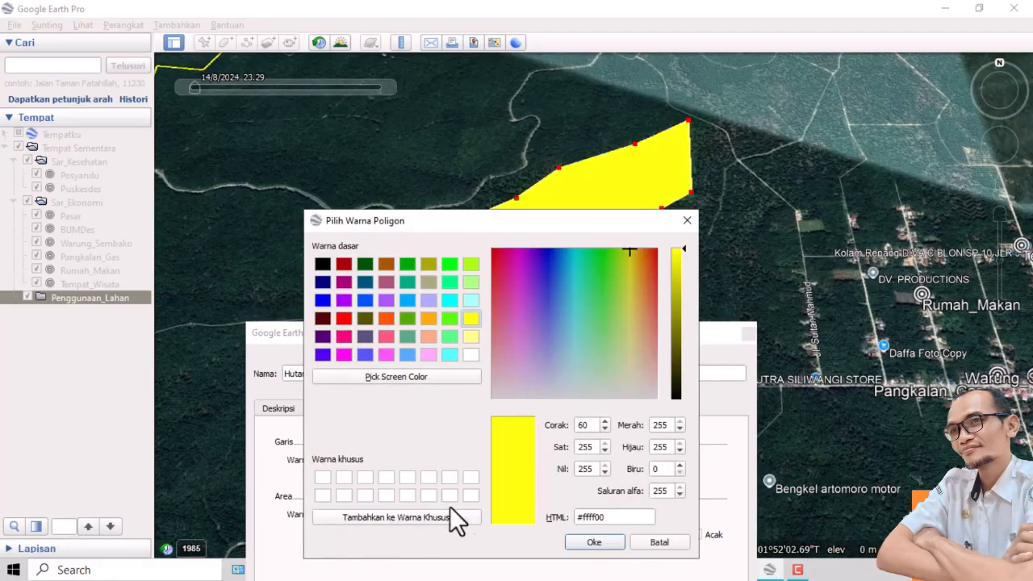
pyautogui.click(470, 300)
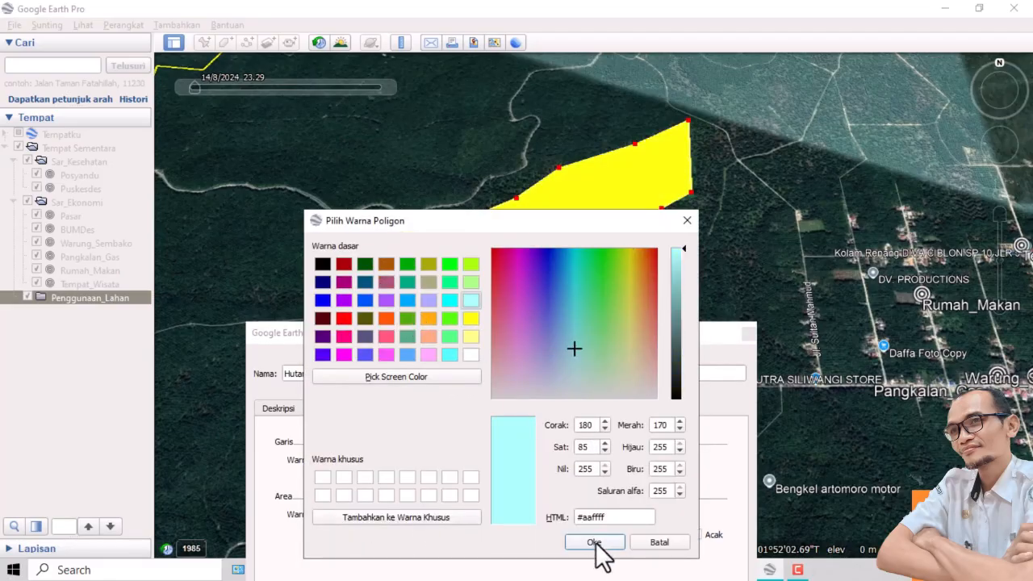
pyautogui.click(595, 543)
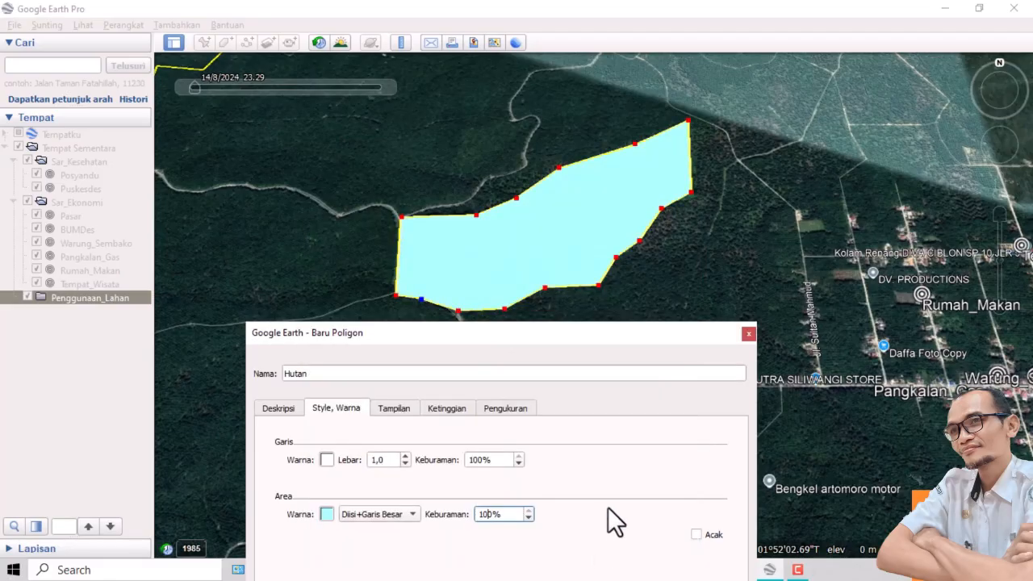
# Set the Hutan polygon's area fill colour to white (#ffffff).
pyautogui.click(327, 514)
pyautogui.click(468, 354)
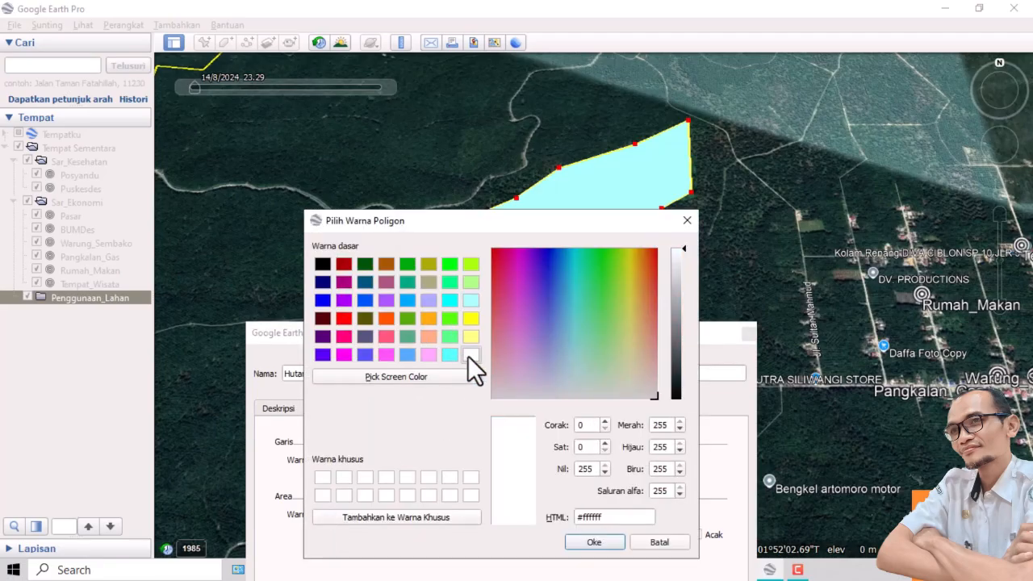
pyautogui.click(594, 542)
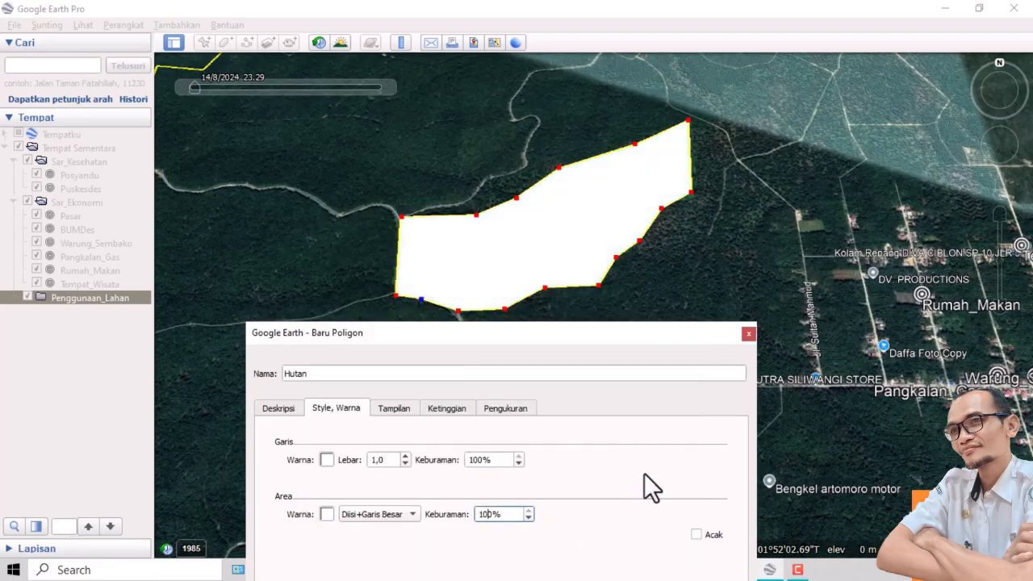
# Set the Hutan polygon's area fill opacity to 50% and save the polygon in the Penggunaan_Lahan folder.
pyautogui.click(491, 514)
pyautogui.press('BackSpace')
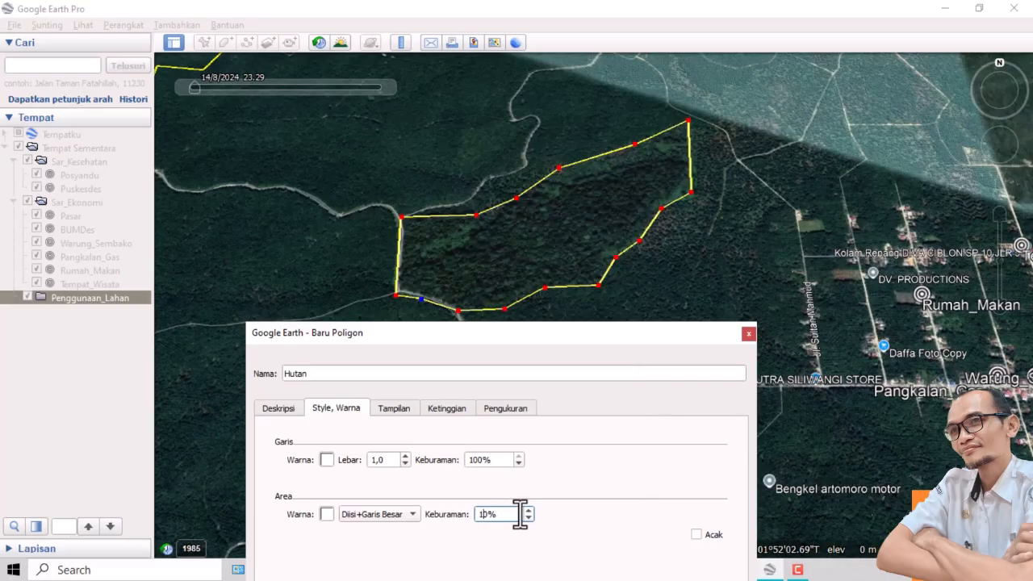
pyautogui.press('BackSpace')
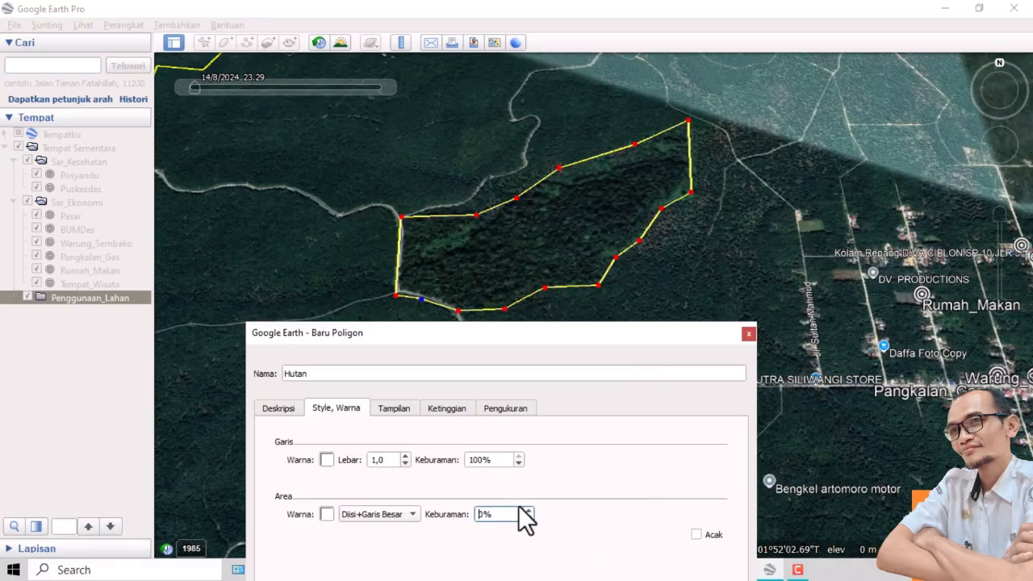
pyautogui.write('5')
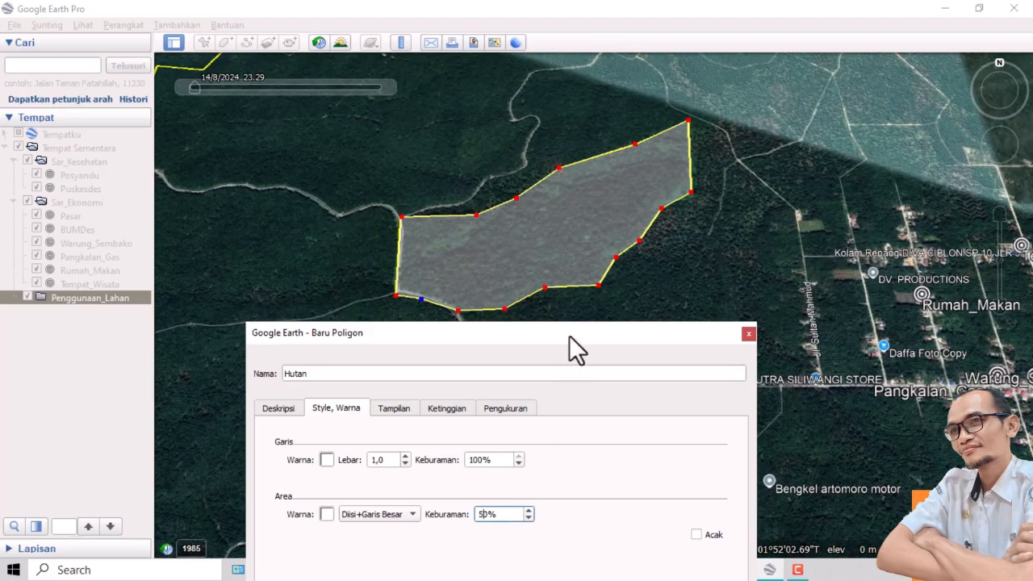
pyautogui.moveTo(568, 335); pyautogui.dragTo(553, 240)
pyautogui.moveTo(657, 242); pyautogui.dragTo(564, 172)
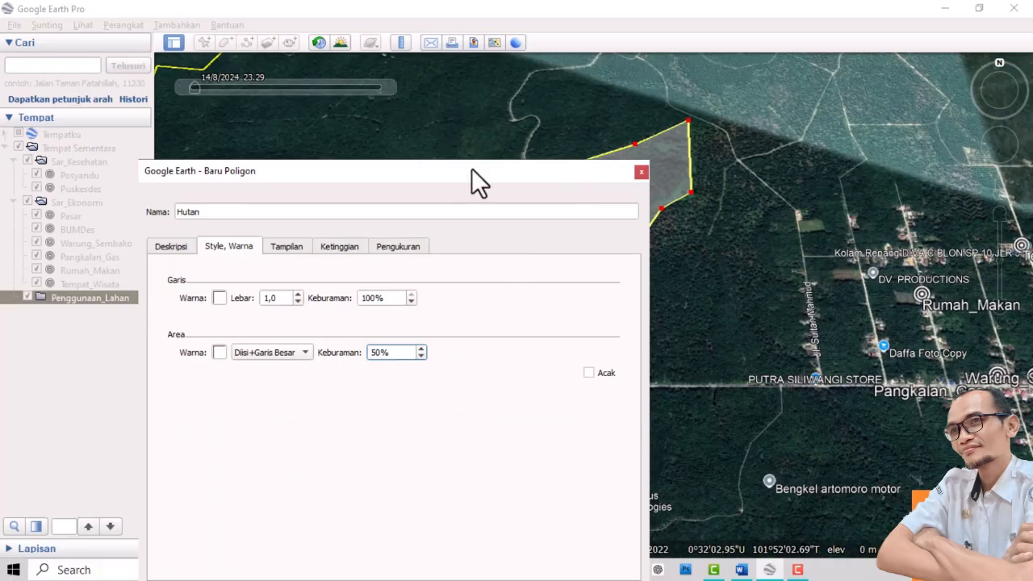
pyautogui.moveTo(471, 167); pyautogui.dragTo(447, 90)
pyautogui.click(522, 516)
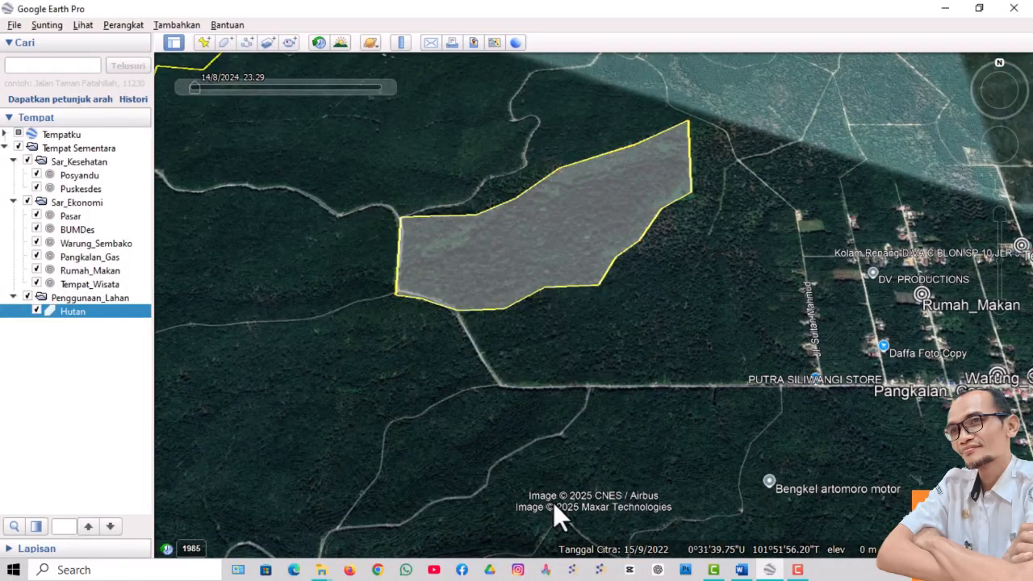
# Look over the village imagery and find a cleared farming plot among the plantations east of the Tempat_Wisata placemark.
pyautogui.scroll(-3, 681, 308)
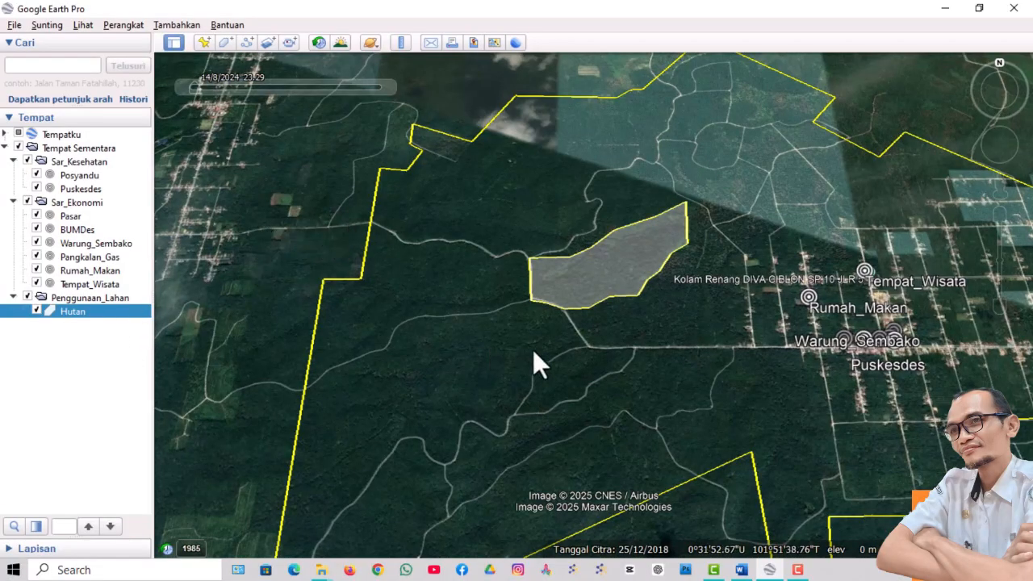
pyautogui.scroll(-2, 507, 321)
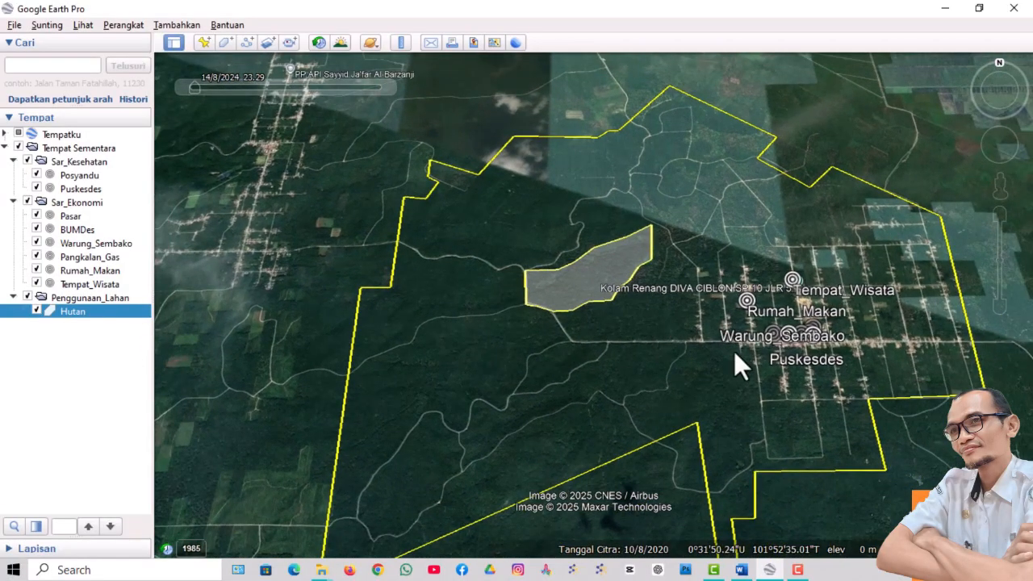
pyautogui.scroll(3, 734, 351)
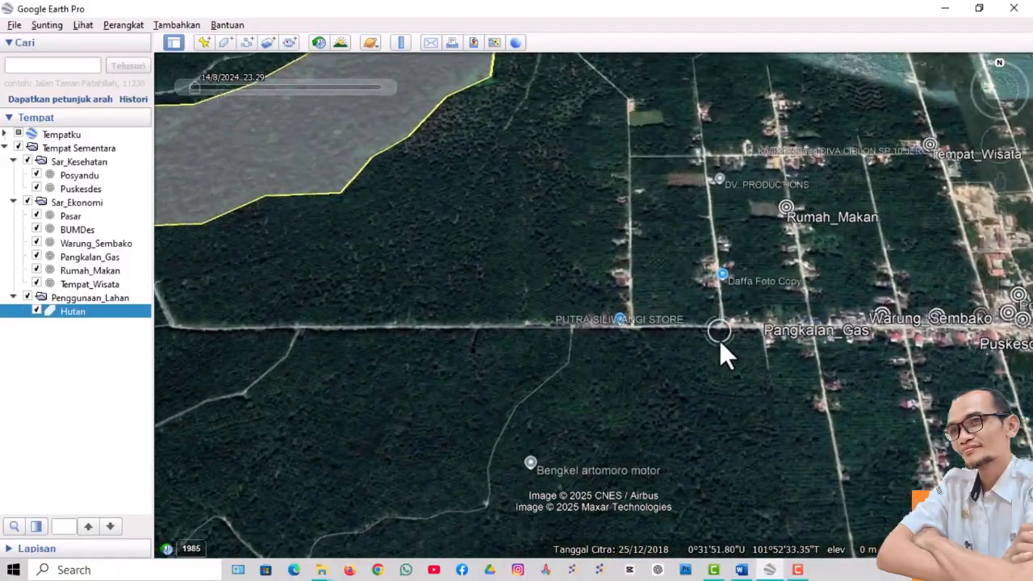
pyautogui.moveTo(711, 346); pyautogui.dragTo(710, 143, button='right')
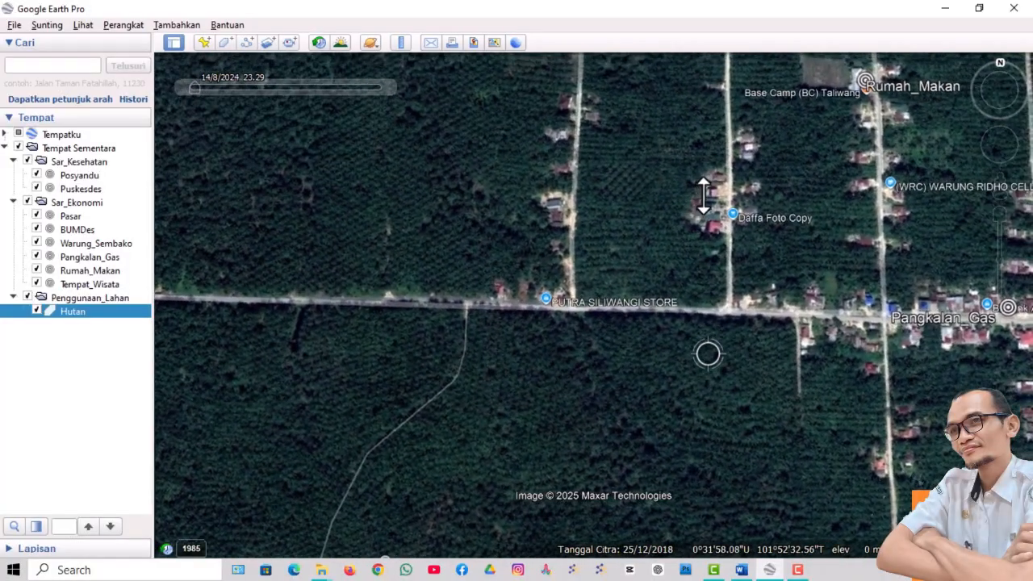
pyautogui.scroll(-2, 682, 279)
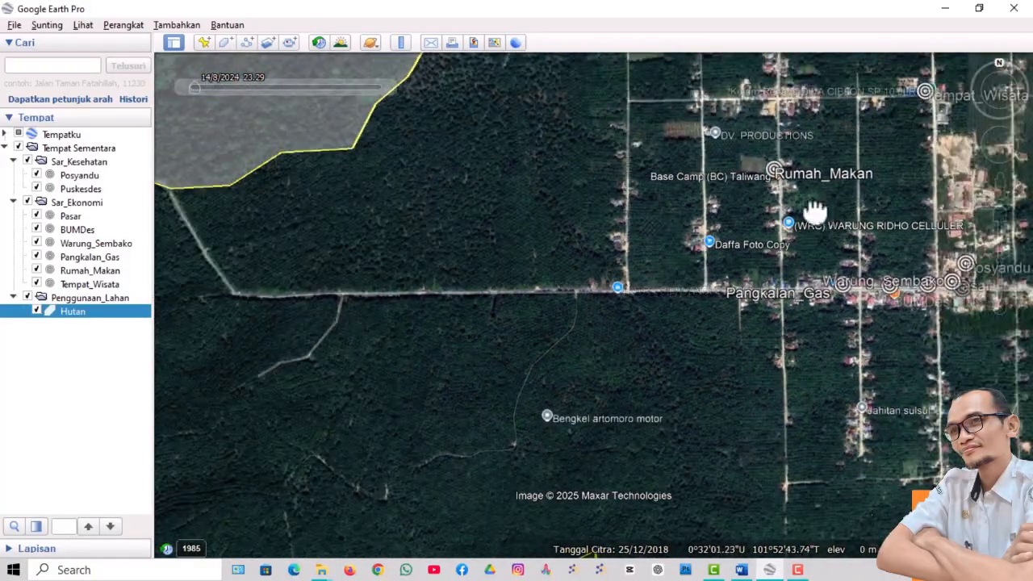
pyautogui.moveTo(815, 211); pyautogui.dragTo(488, 402)
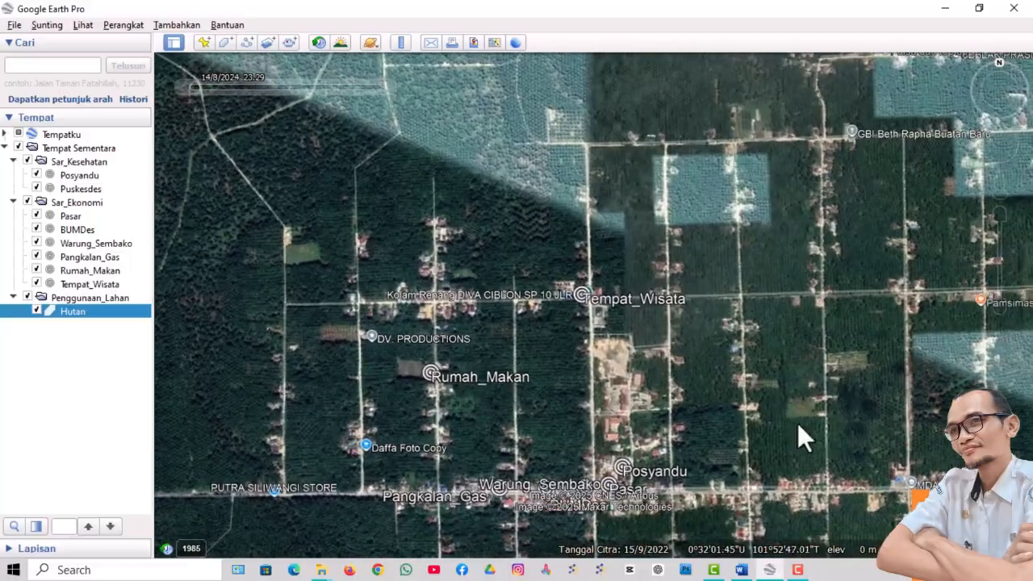
pyautogui.scroll(4, 804, 396)
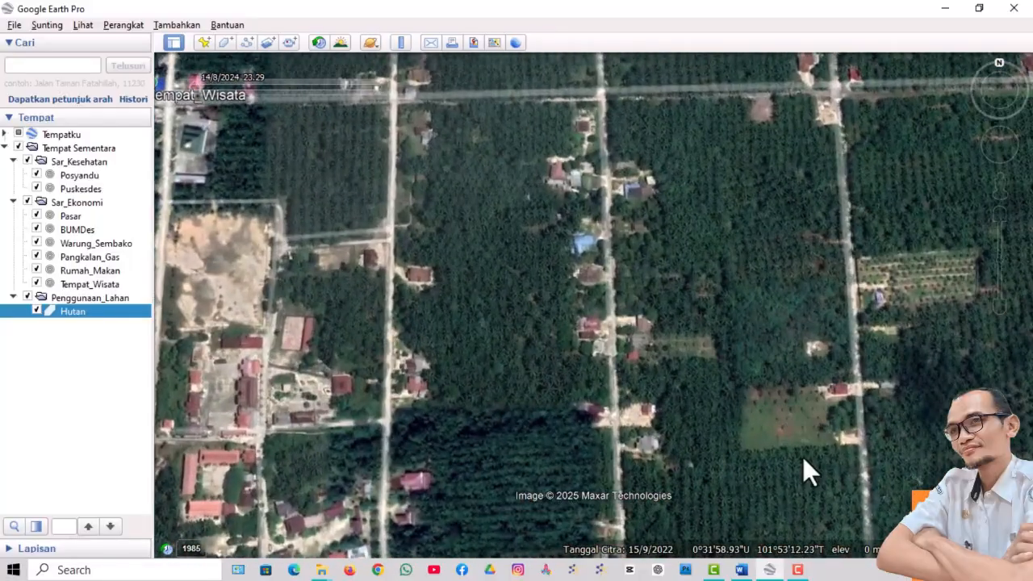
pyautogui.moveTo(802, 458); pyautogui.dragTo(796, 414, button='right')
pyautogui.moveTo(809, 323); pyautogui.dragTo(602, 280)
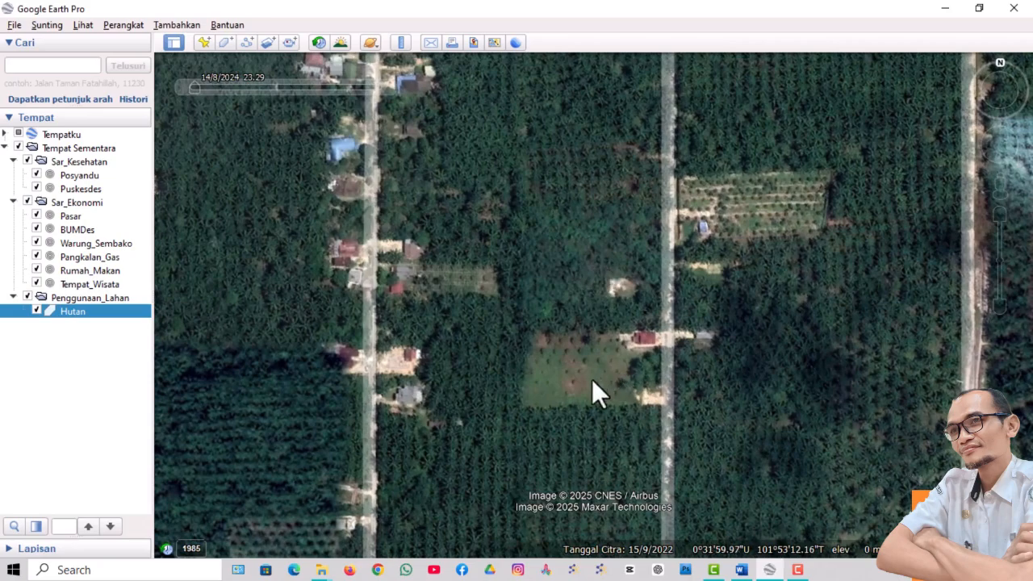
# Create a polygon named Pertanian_Holti outlining the cleared plot and its access strip beside the road, and save it.
pyautogui.click(226, 41)
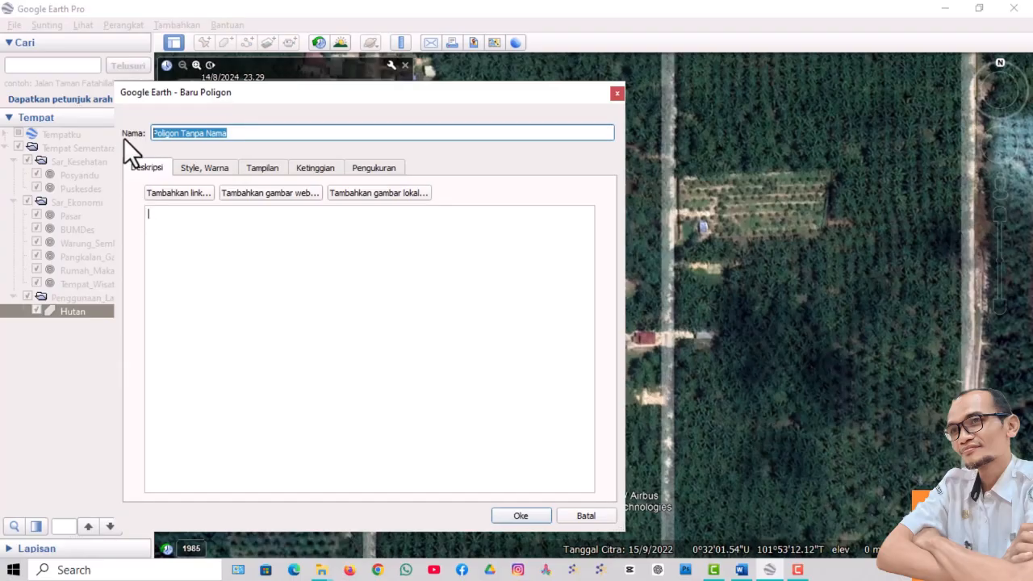
pyautogui.write('Pertani')
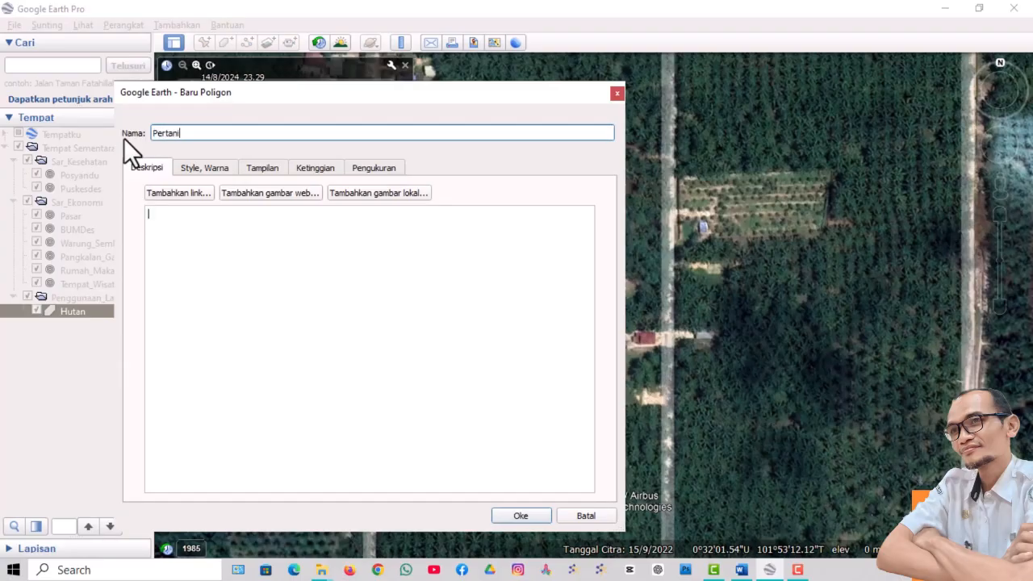
pyautogui.write('an_Holti')
pyautogui.moveTo(449, 89); pyautogui.dragTo(211, 116)
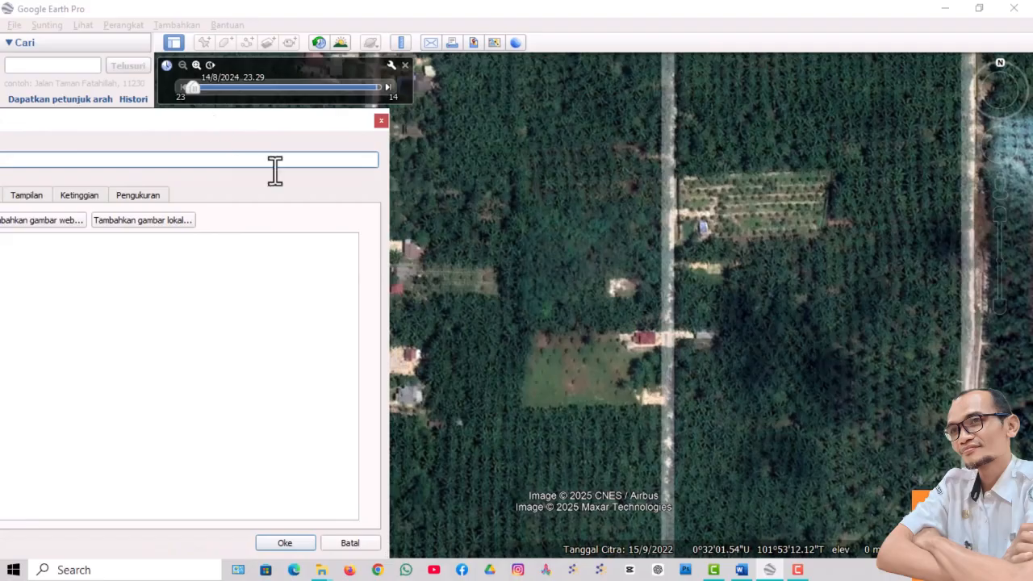
pyautogui.click(526, 334)
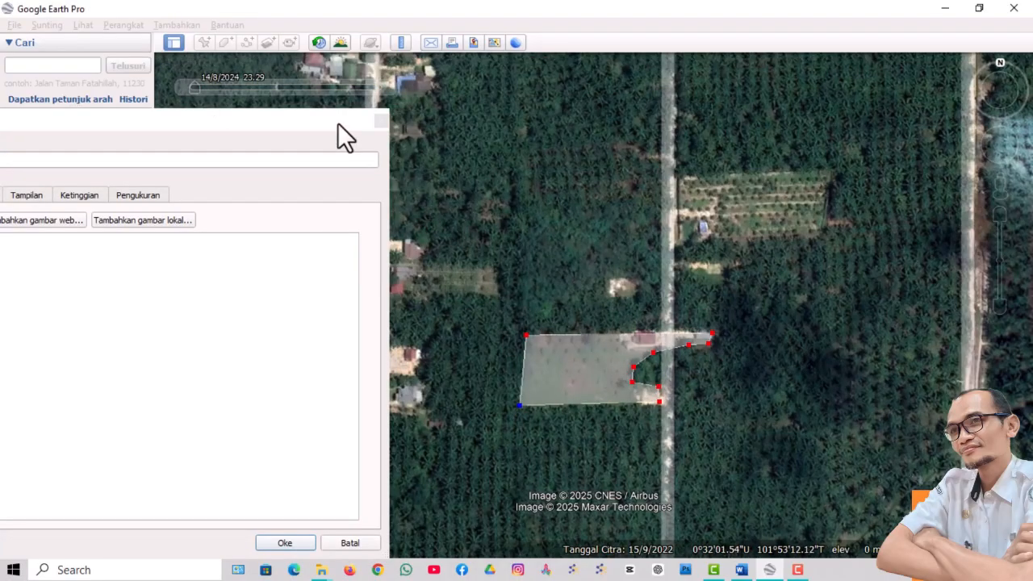
pyautogui.moveTo(337, 123); pyautogui.dragTo(634, 40)
pyautogui.click(593, 461)
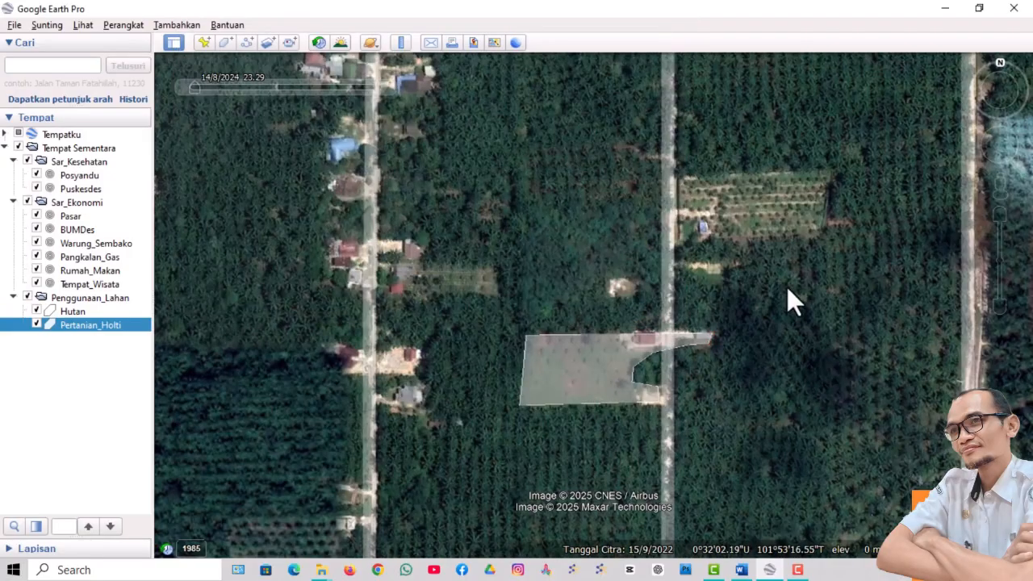
# Start another polygon named Pertanian_Holti_02 for the row-planted plot across the road, north of the Pertanian_Holti polygon.
pyautogui.scroll(-3, 787, 287)
pyautogui.scroll(3, 797, 213)
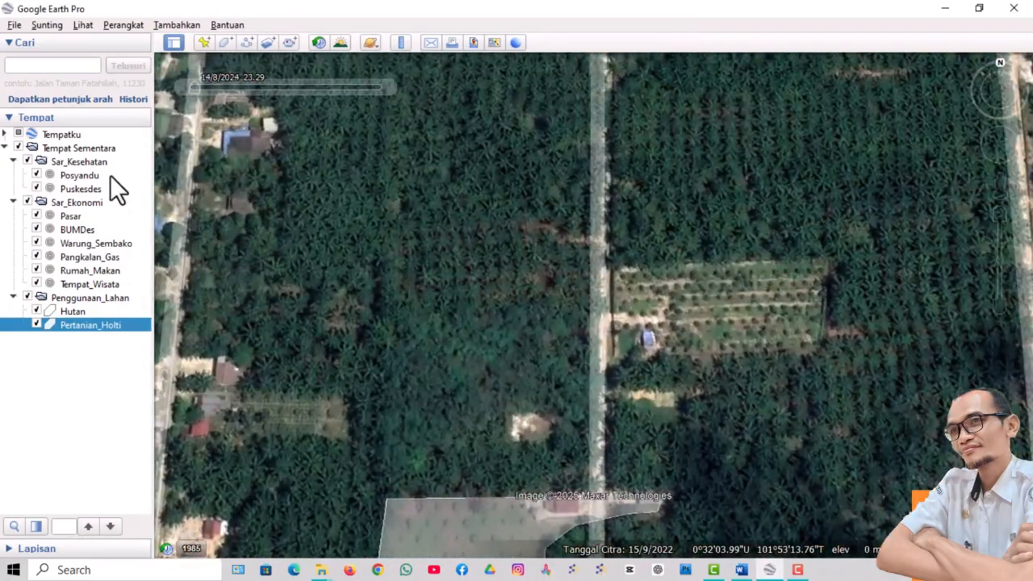
pyautogui.click(225, 42)
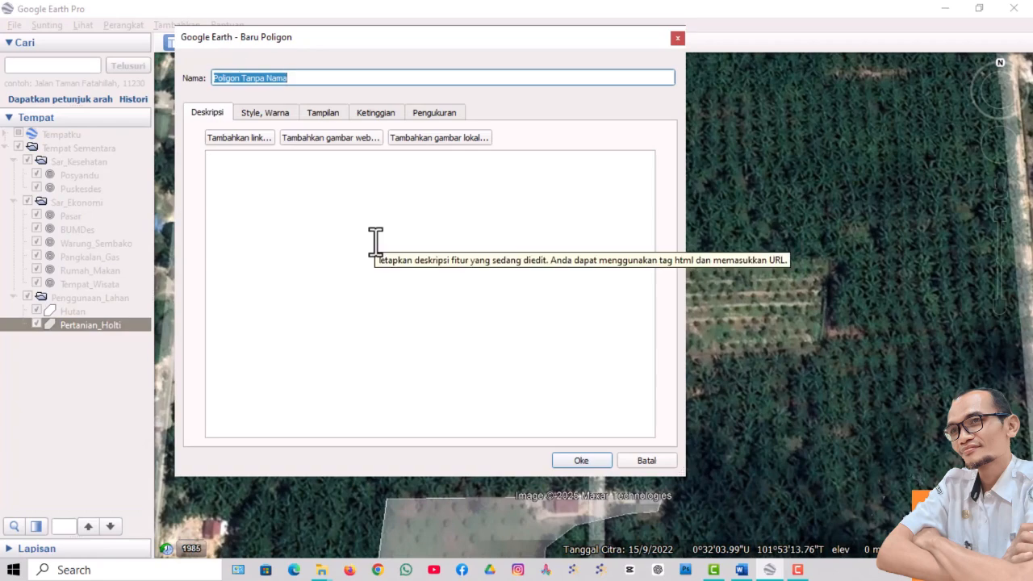
pyautogui.write('Pertanian_Holti_02')
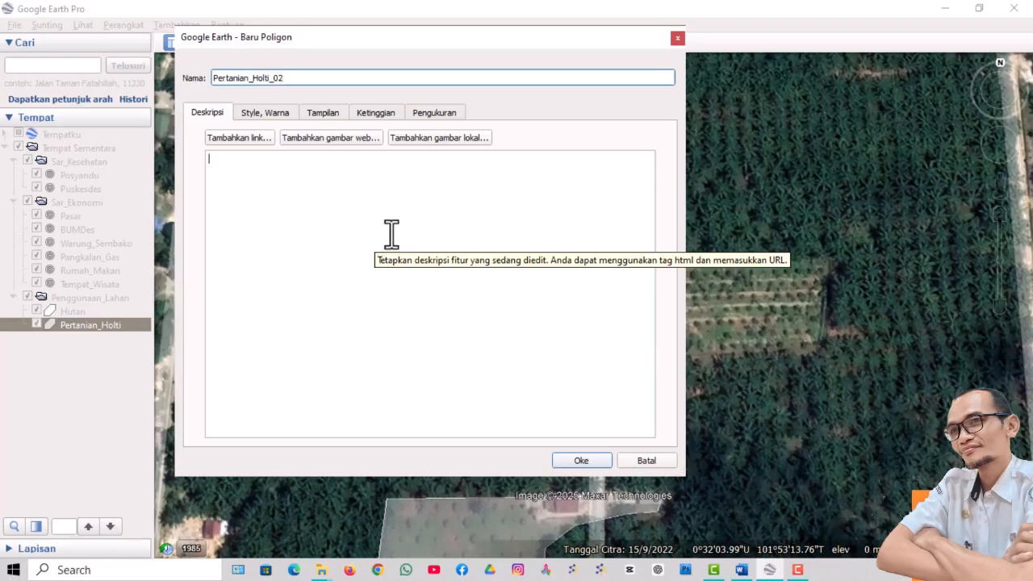
pyautogui.moveTo(490, 42); pyautogui.dragTo(150, 37)
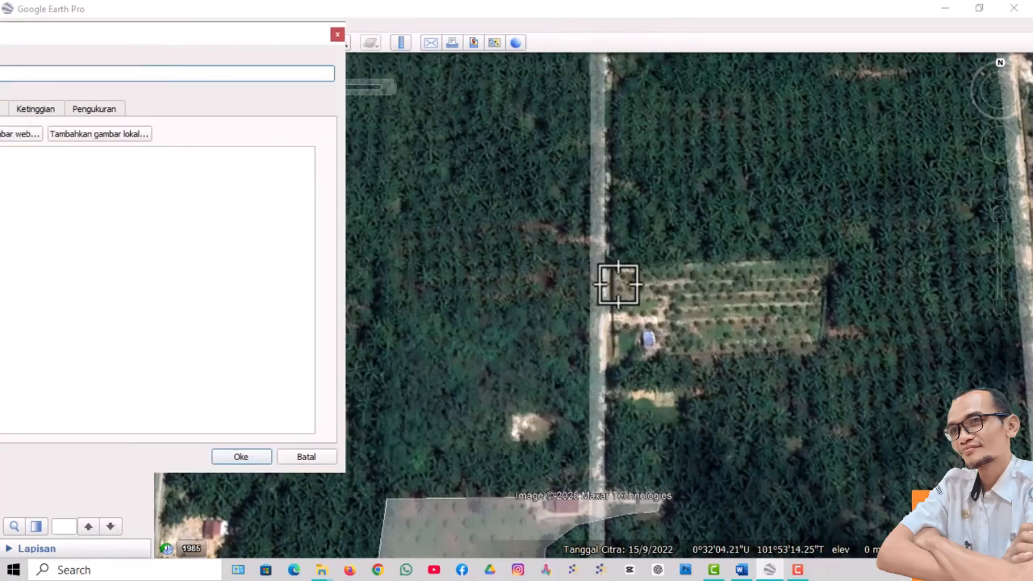
# Outline the row-planted plot east of the road along its corners and save the Pertanian_Holti_02 polygon.
pyautogui.click(825, 262)
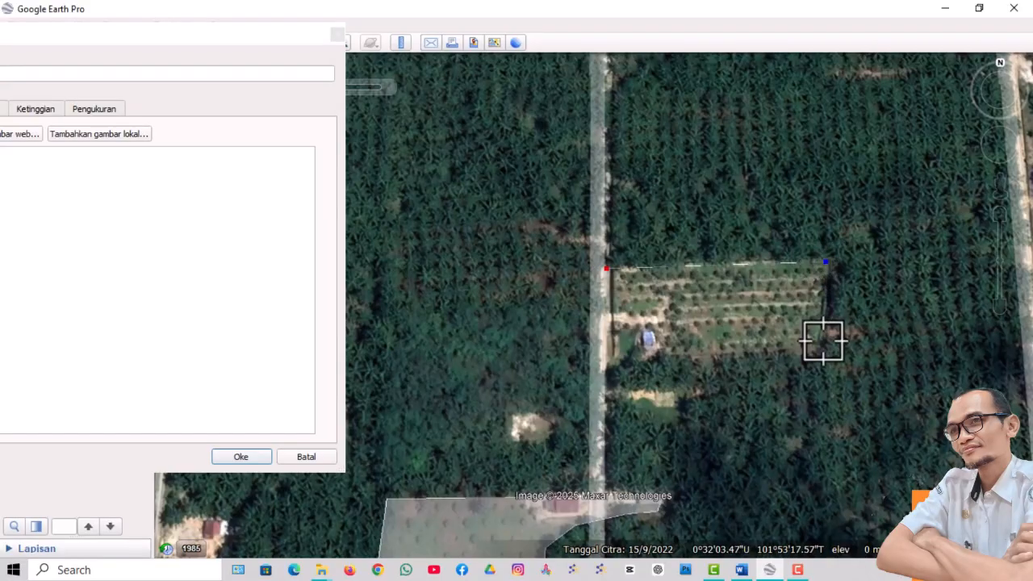
pyautogui.click(824, 343)
pyautogui.click(665, 350)
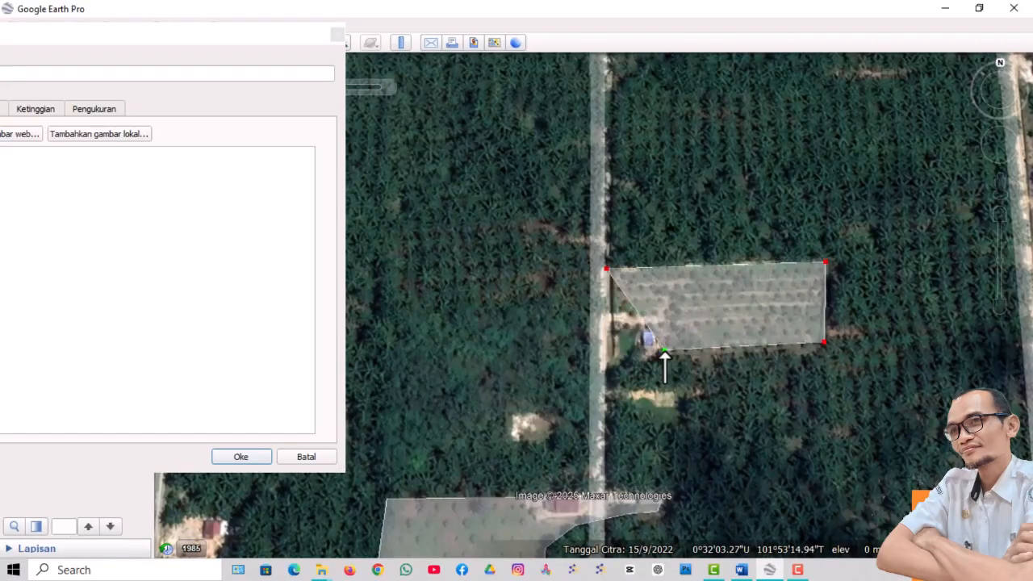
pyautogui.click(609, 362)
pyautogui.click(241, 456)
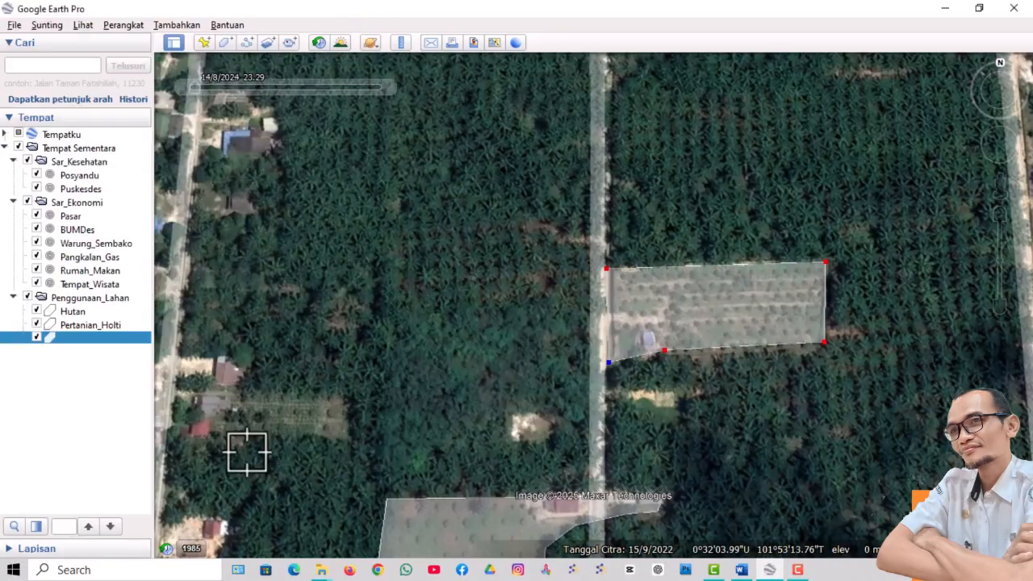
# Look over the rest of the village for more farming plots, including the cleared field west of the Rumah_Makan placemark.
pyautogui.scroll(-2, 863, 304)
pyautogui.scroll(-5, 862, 309)
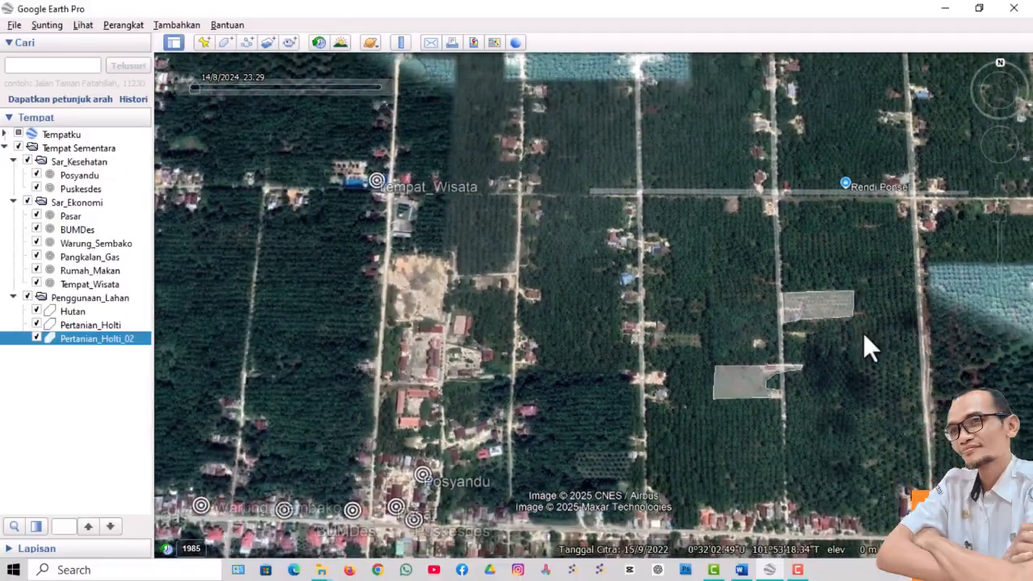
pyautogui.scroll(-2, 959, 387)
pyautogui.scroll(2, 961, 239)
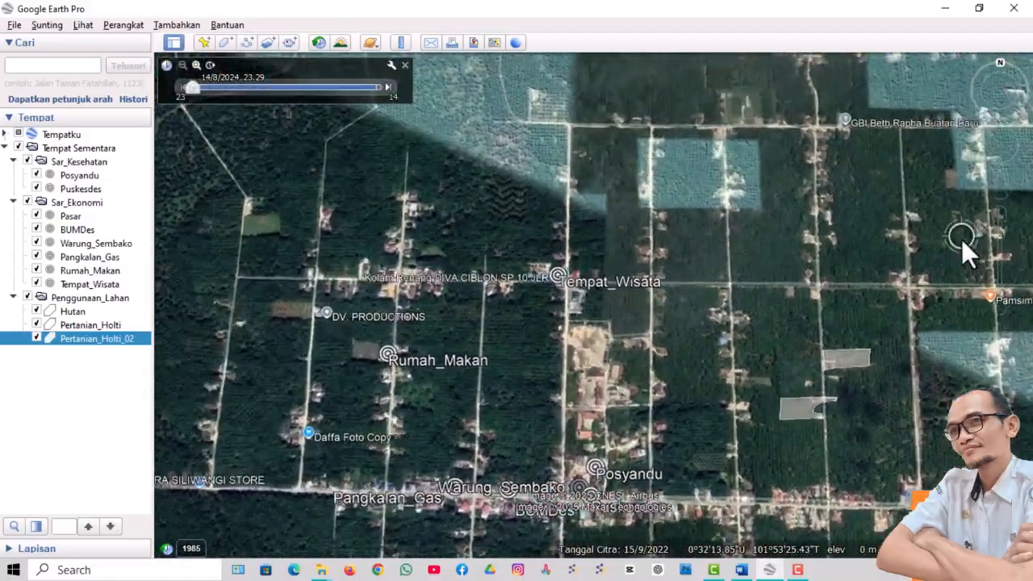
pyautogui.scroll(-2, 960, 242)
pyautogui.scroll(1, 536, 394)
pyautogui.scroll(5, 461, 369)
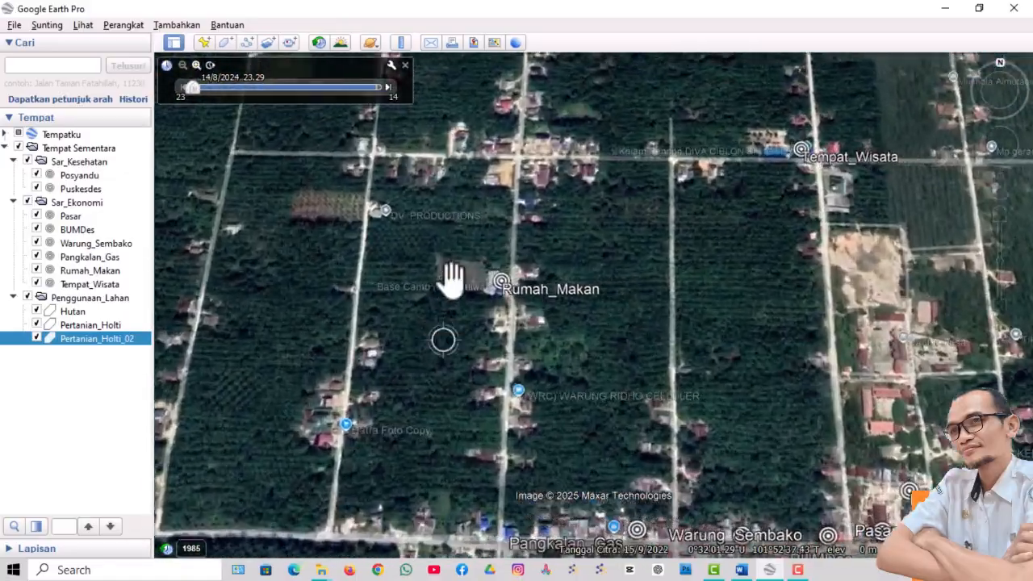
pyautogui.scroll(2, 505, 281)
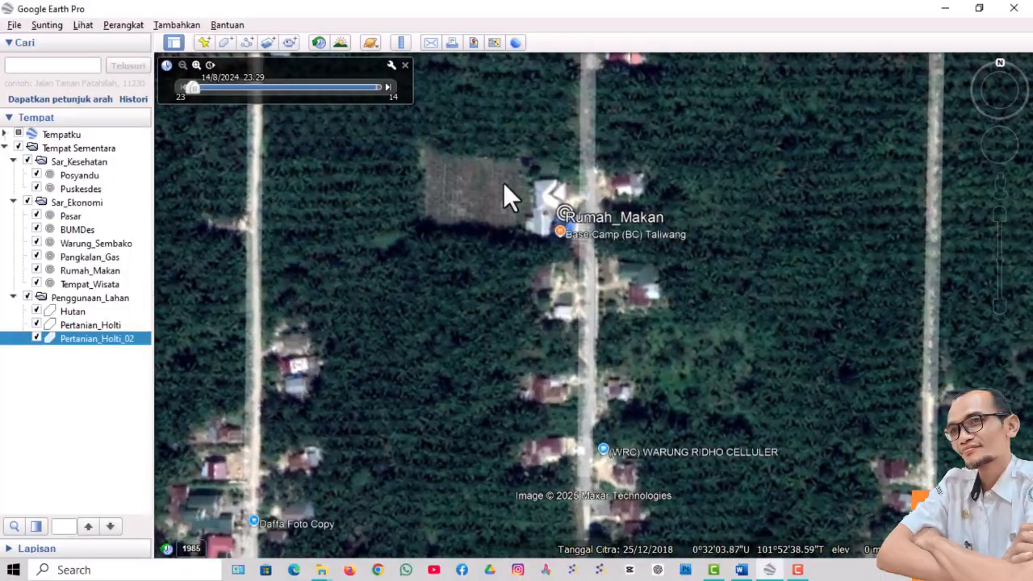
pyautogui.scroll(3, 484, 135)
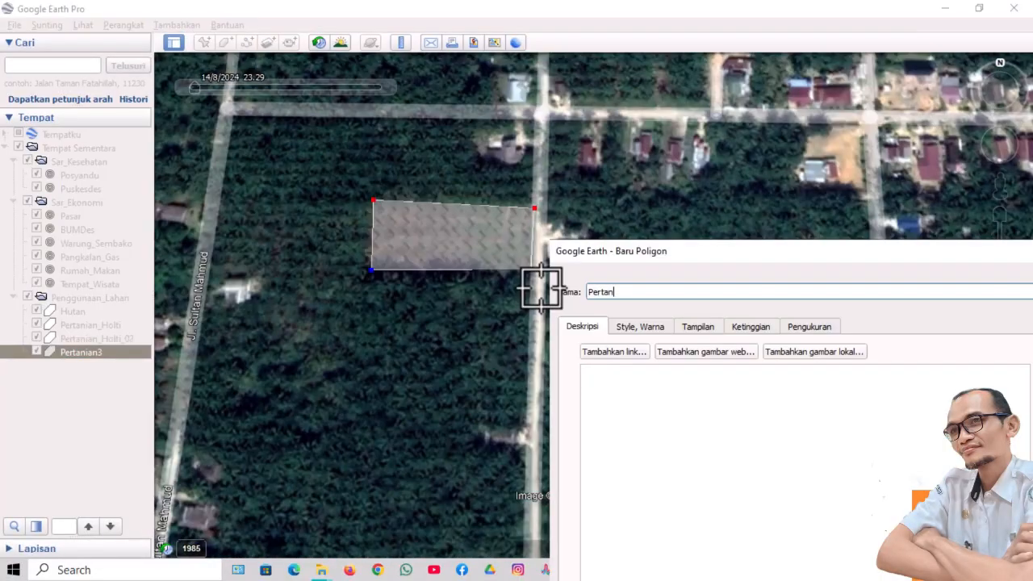
# Name the four-cornered plot's polygon west of the road Pertanian_Pangan and save it.
pyautogui.write('angan')
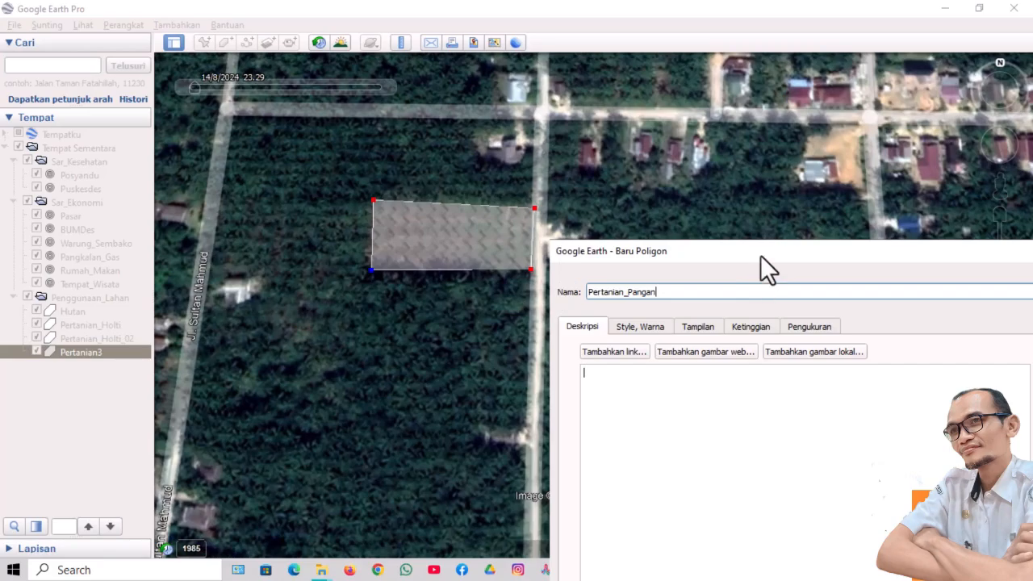
pyautogui.moveTo(761, 255); pyautogui.dragTo(426, 202)
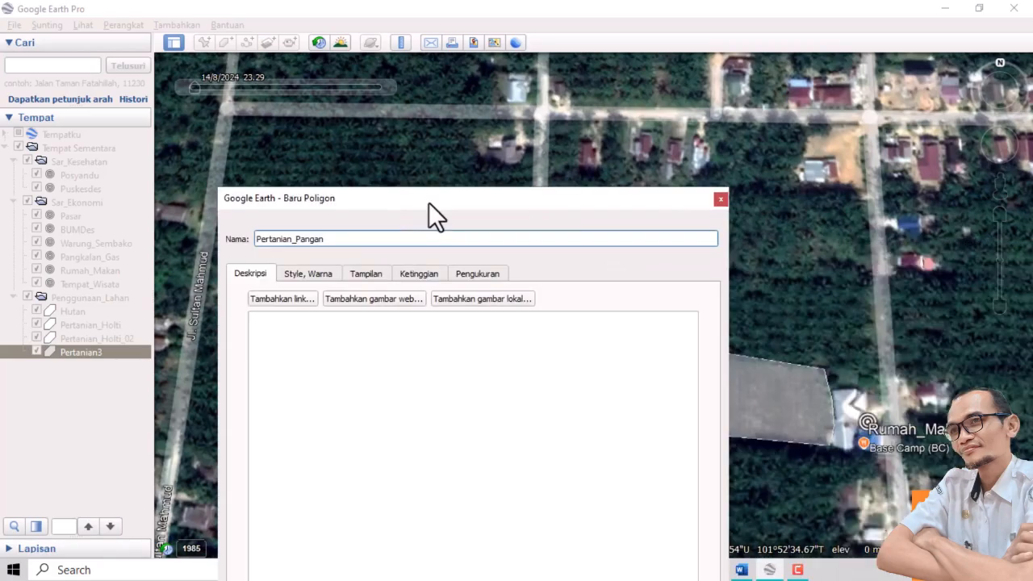
pyautogui.moveTo(513, 201); pyautogui.dragTo(417, 62)
pyautogui.click(523, 479)
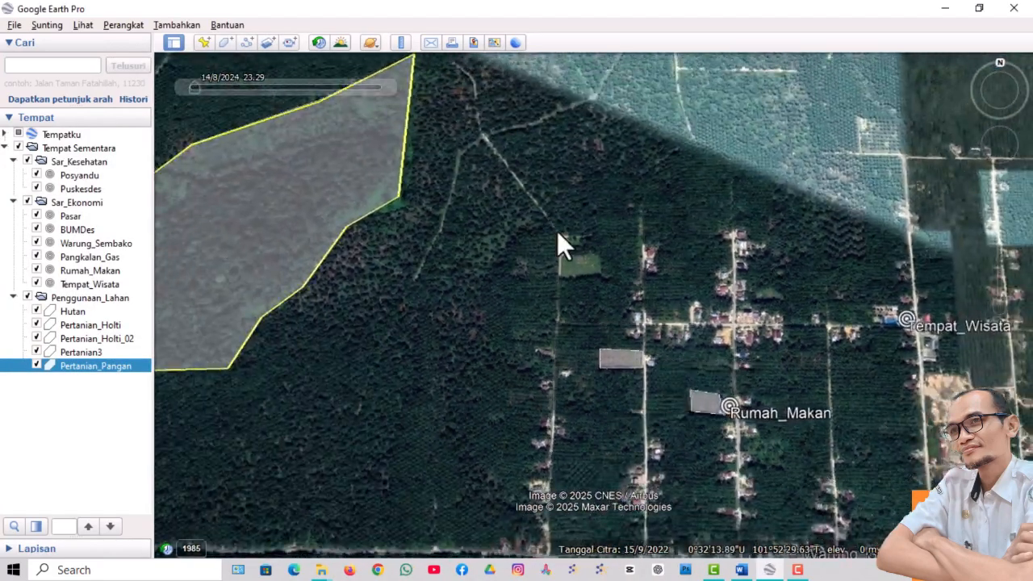
# Start a new polygon and outline the grassy field east of the road, just south of the white building, following its edges.
pyautogui.scroll(5, 565, 239)
pyautogui.scroll(2, 613, 343)
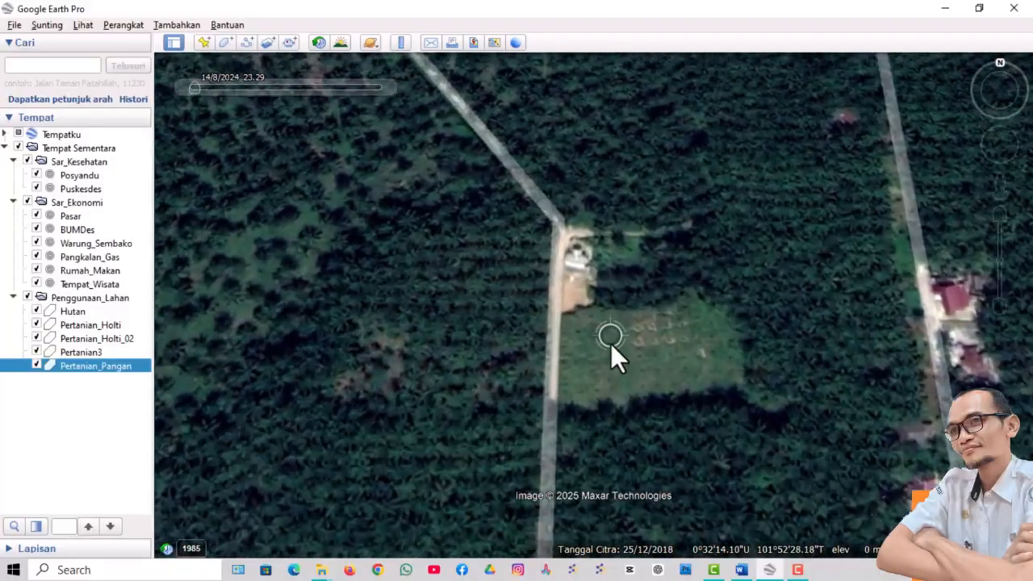
pyautogui.click(226, 43)
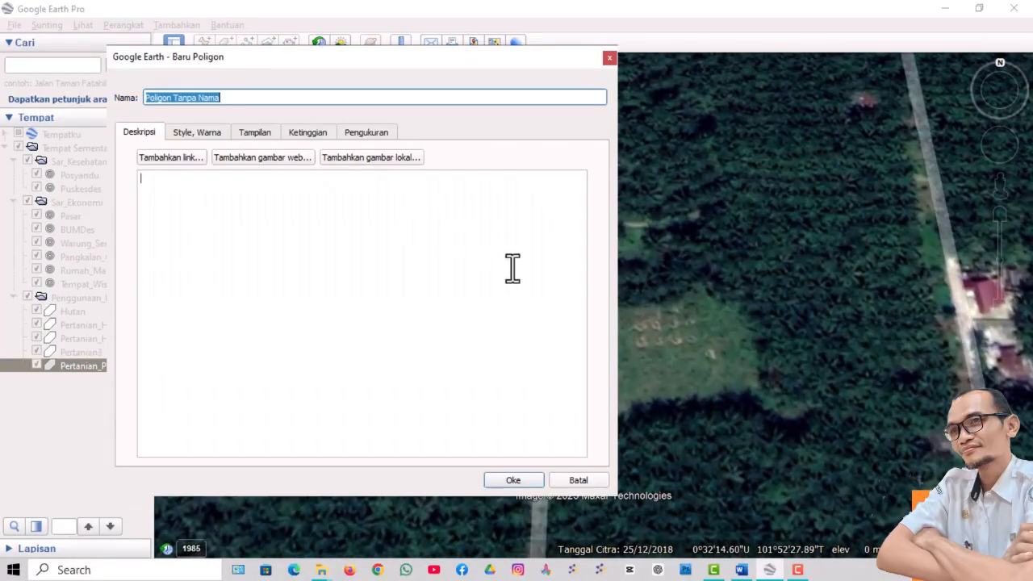
pyautogui.moveTo(454, 56); pyautogui.dragTo(188, 146)
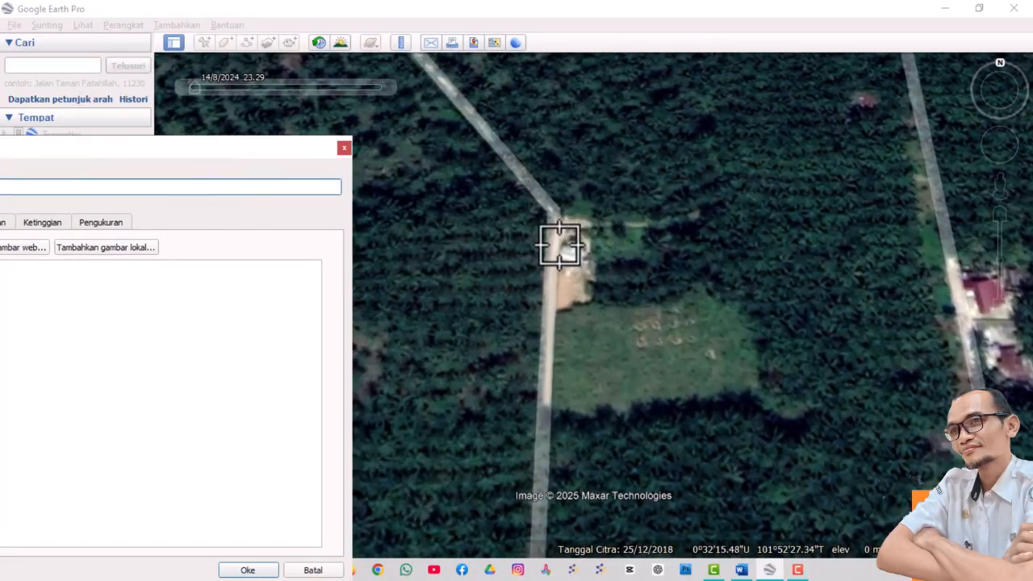
pyautogui.click(555, 305)
pyautogui.click(653, 303)
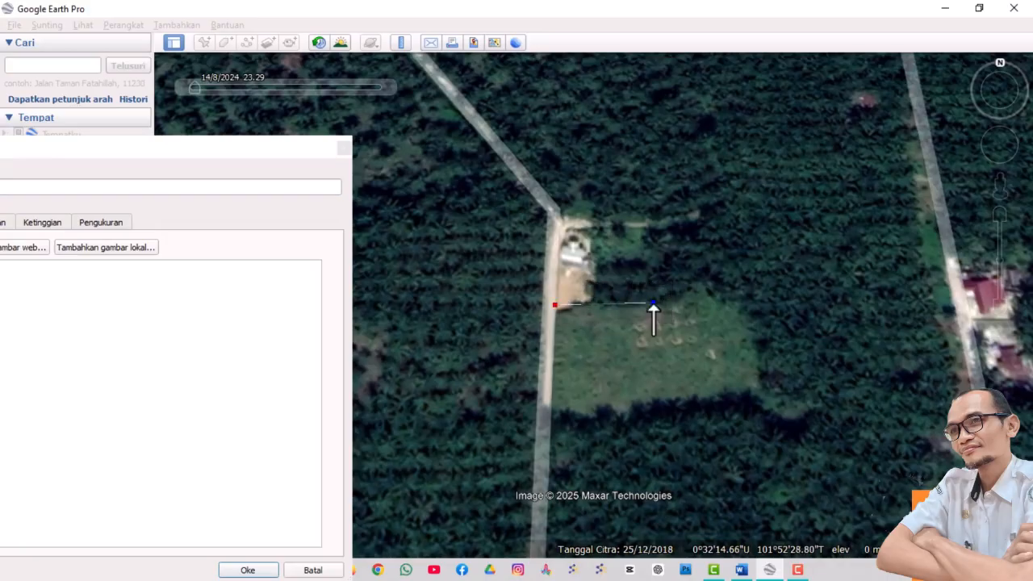
pyautogui.click(697, 287)
pyautogui.click(733, 309)
pyautogui.click(757, 371)
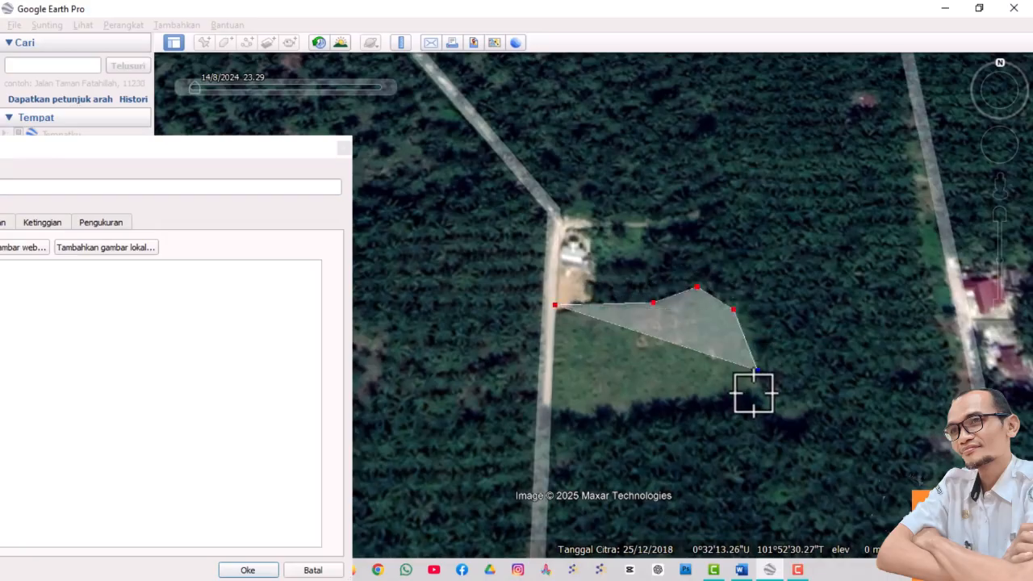
pyautogui.click(753, 395)
pyautogui.click(687, 397)
pyautogui.click(639, 409)
pyautogui.click(631, 409)
pyautogui.click(579, 408)
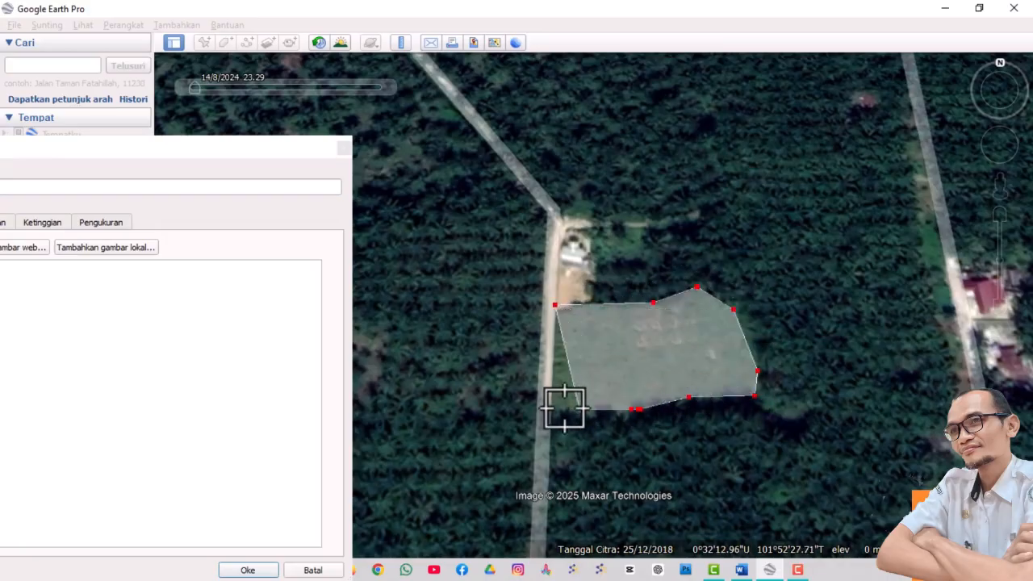
pyautogui.click(553, 408)
# Name the grassy field's polygon Pertanian_Pangan and save it.
pyautogui.moveTo(275, 152); pyautogui.dragTo(727, 85)
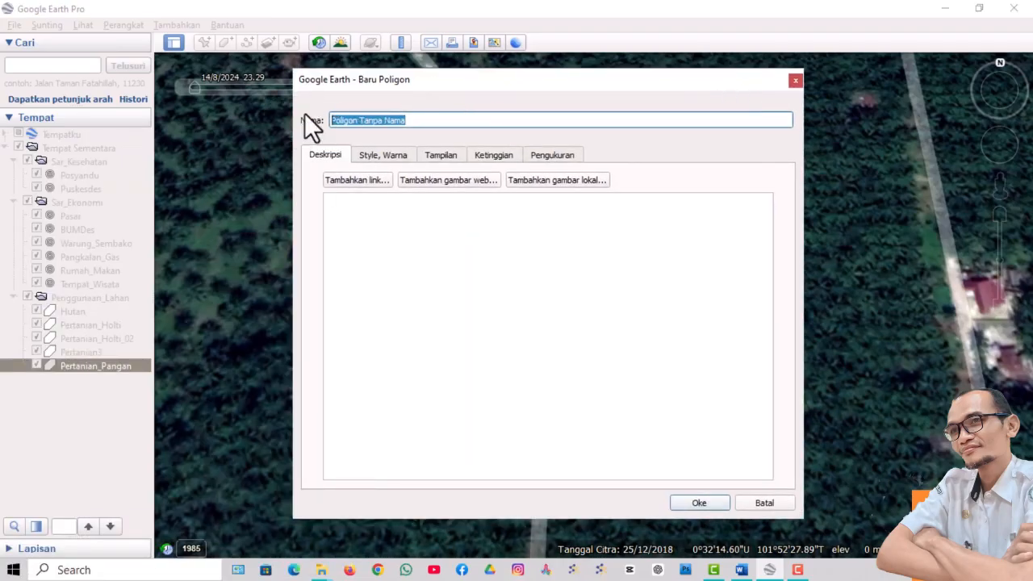
pyautogui.write('Pertanian')
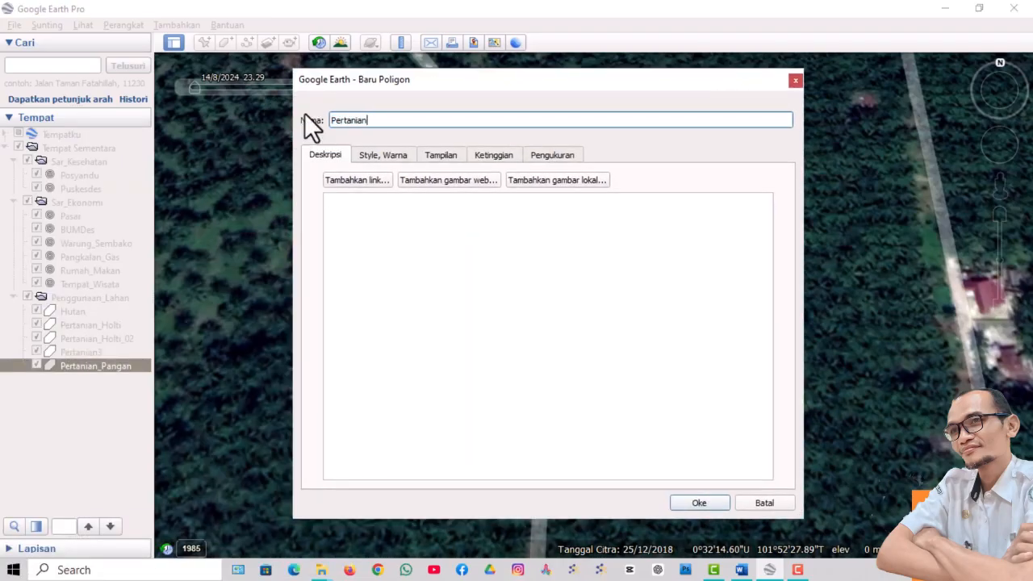
pyautogui.write('_Pangan')
pyautogui.click(692, 503)
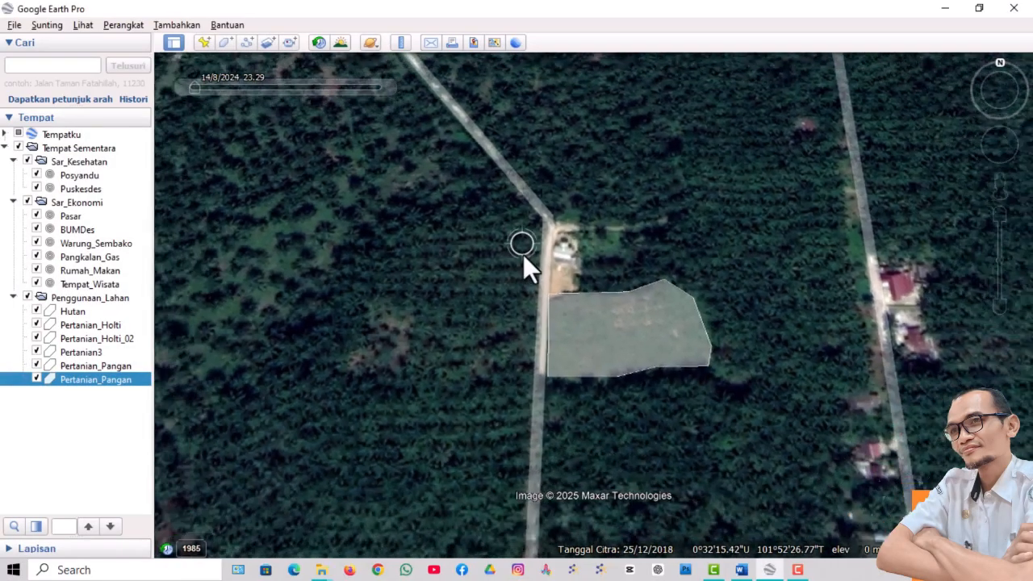
# Save the Tempatku places after checking the mapped features against the whole village boundary.
pyautogui.scroll(-3, 523, 255)
pyautogui.scroll(-4, 519, 385)
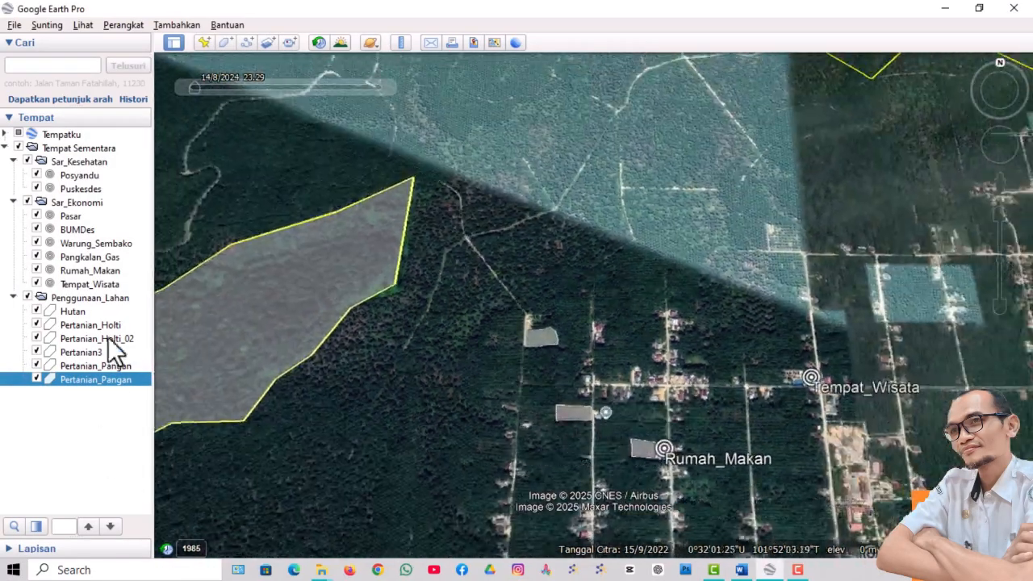
pyautogui.scroll(-2, 587, 339)
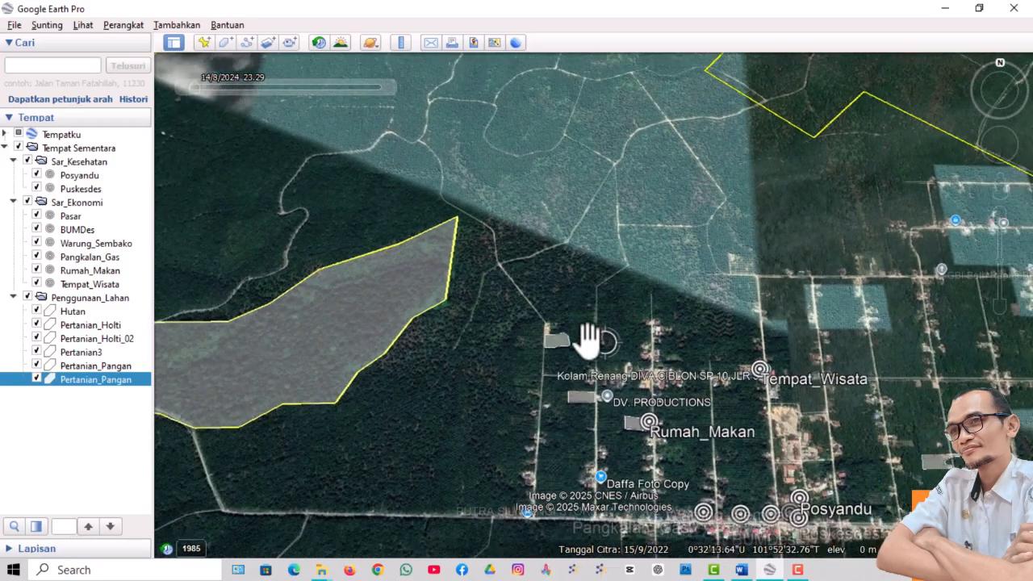
pyautogui.scroll(-2, 588, 339)
pyautogui.scroll(-2, 569, 186)
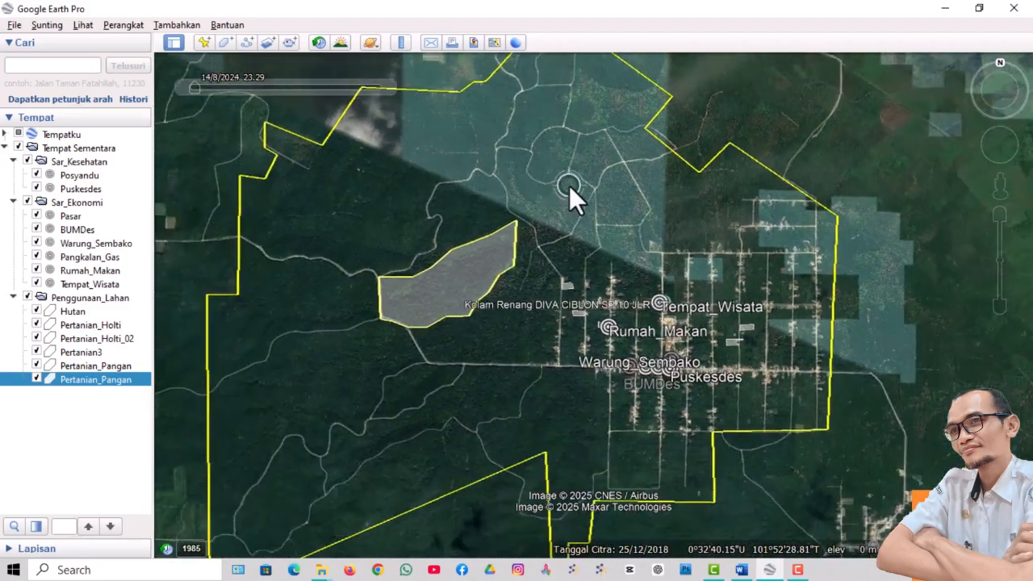
pyautogui.scroll(-2, 569, 186)
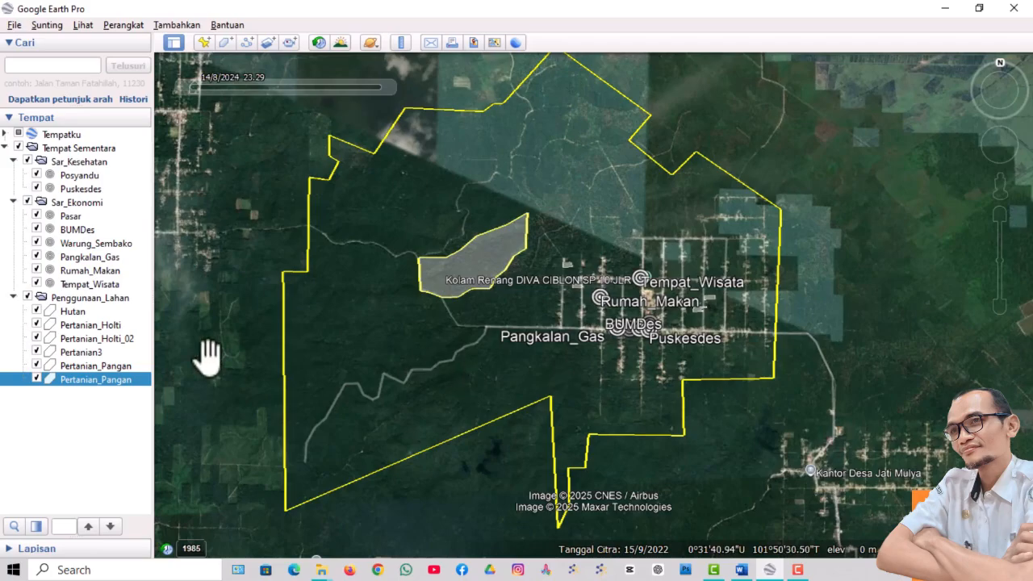
pyautogui.click(15, 25)
pyautogui.moveTo(25, 57)
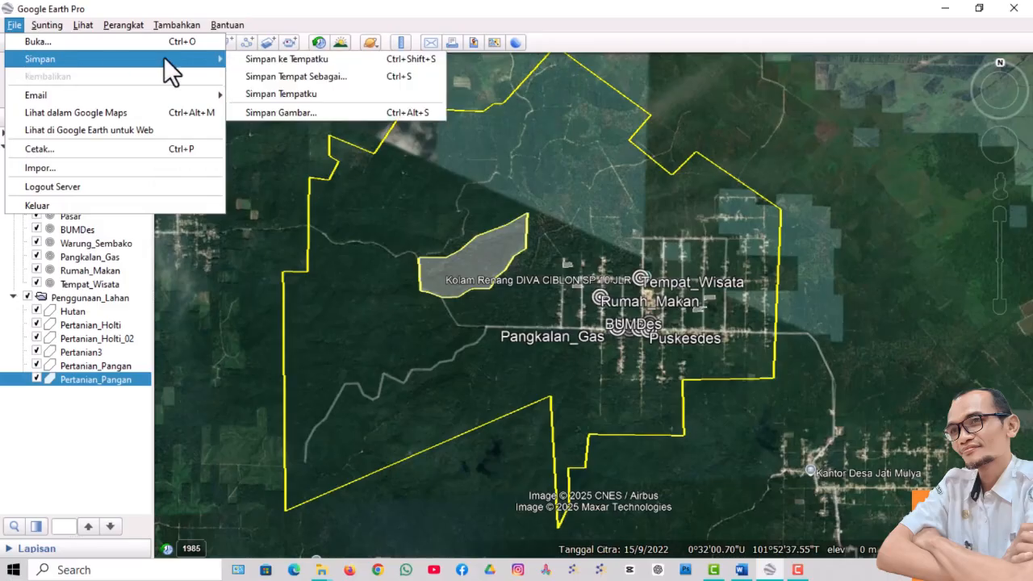
pyautogui.click(259, 90)
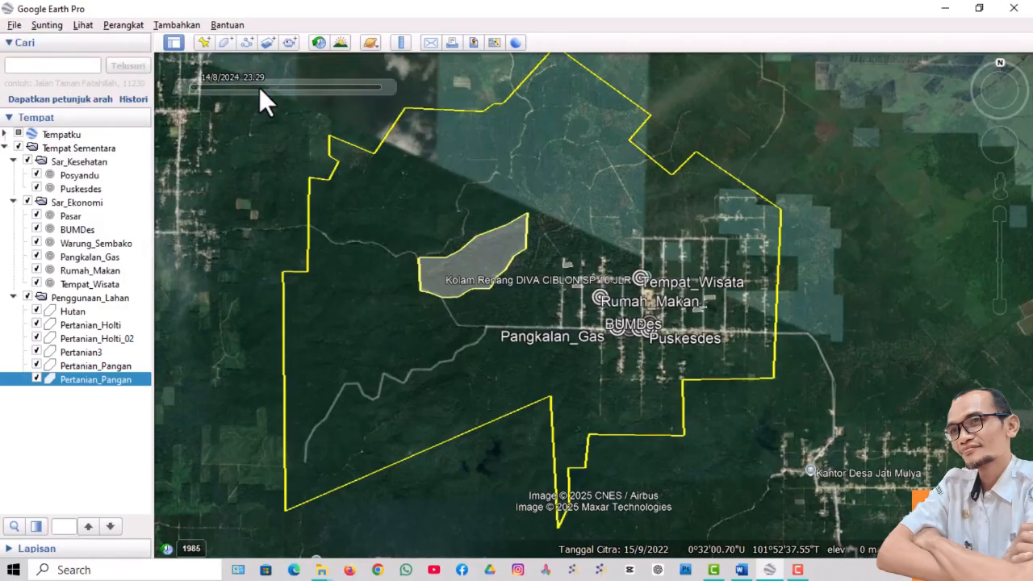
pyautogui.click(23, 25)
pyautogui.moveTo(37, 62)
pyautogui.click(311, 93)
# Add a folder named Jalan under Tempat Sementara.
pyautogui.click(93, 440)
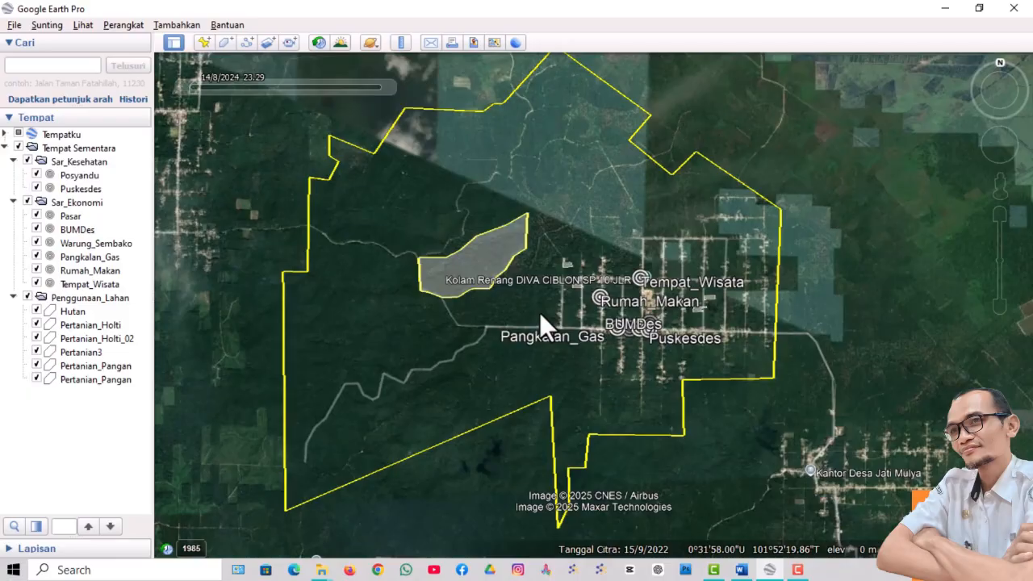
pyautogui.rightClick(101, 148)
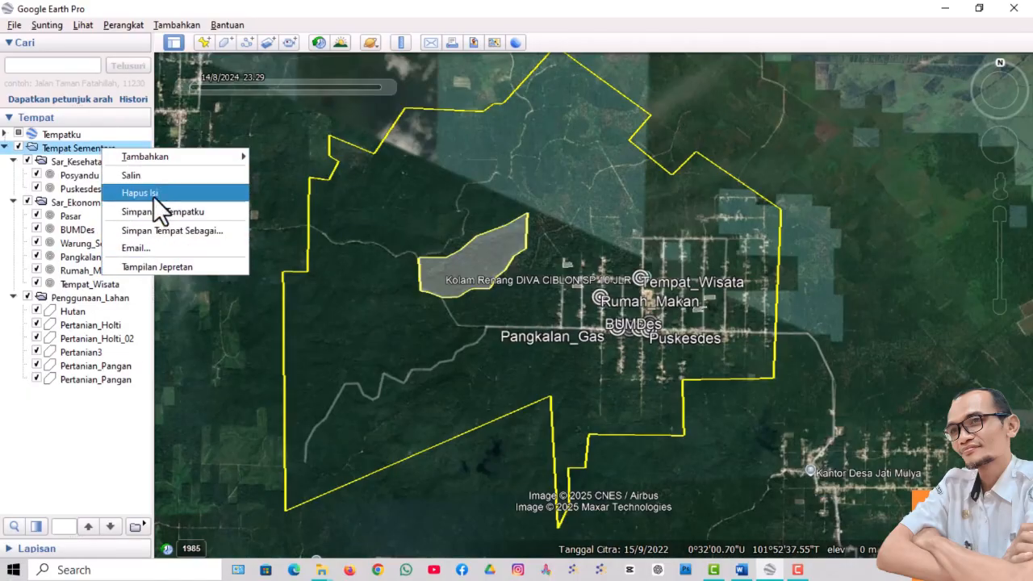
pyautogui.moveTo(154, 158)
pyautogui.click(315, 160)
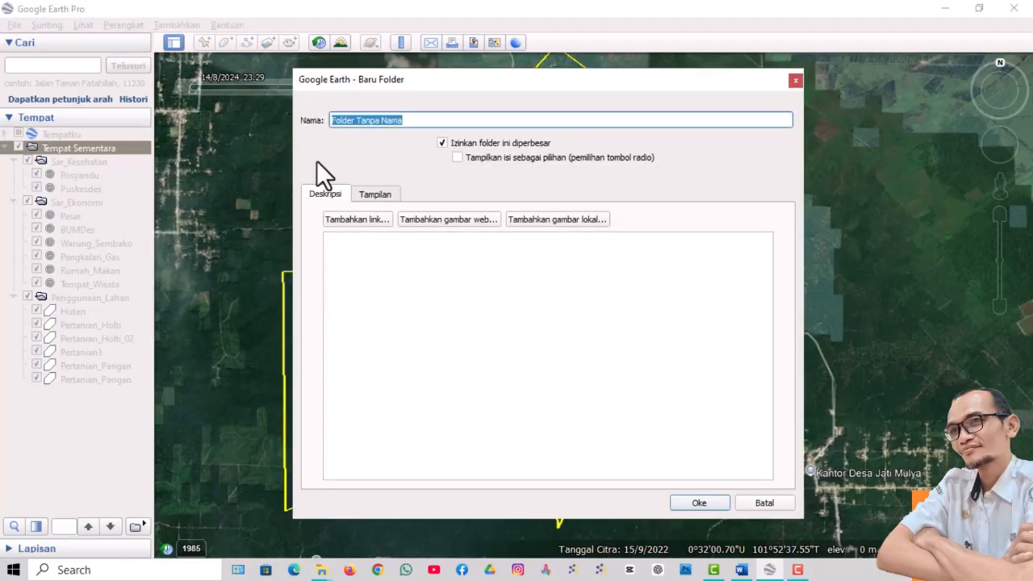
pyautogui.write('J')
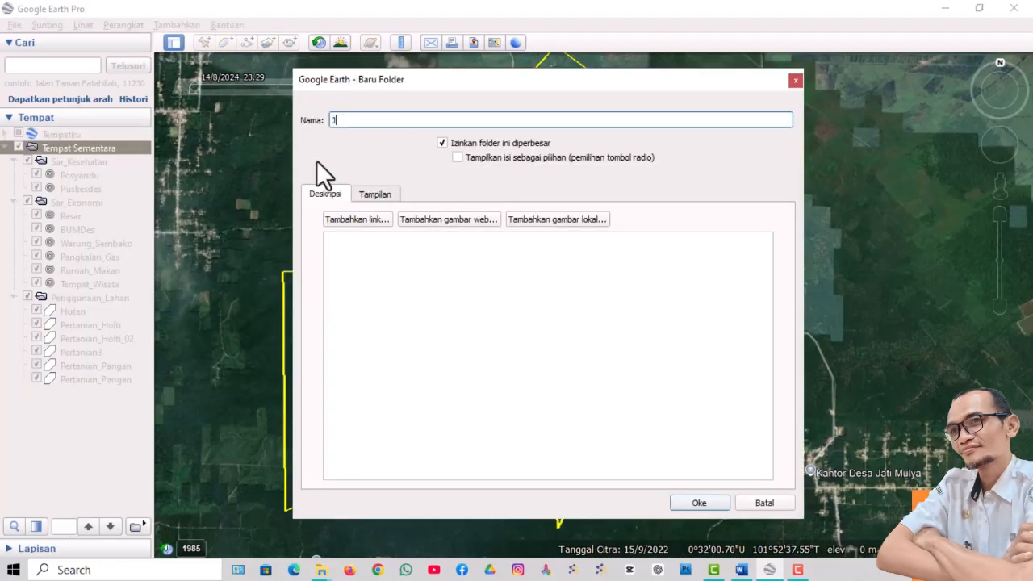
pyautogui.write('alan')
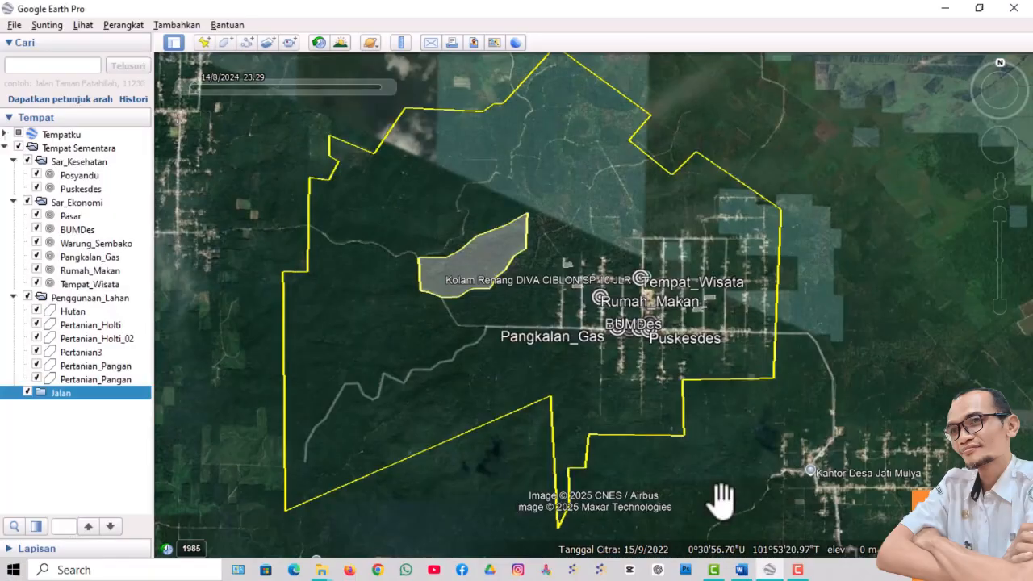
pyautogui.click(699, 503)
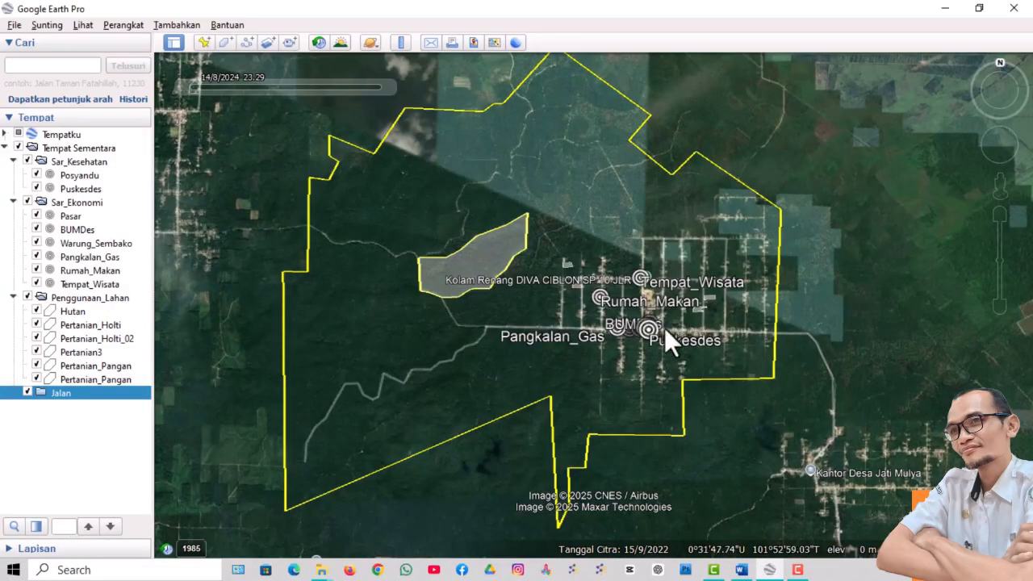
# Start a path named Jalan_Poros_Desa where the road crosses the village's western boundary, keeping the road uncovered for tracing.
pyautogui.scroll(2, 743, 343)
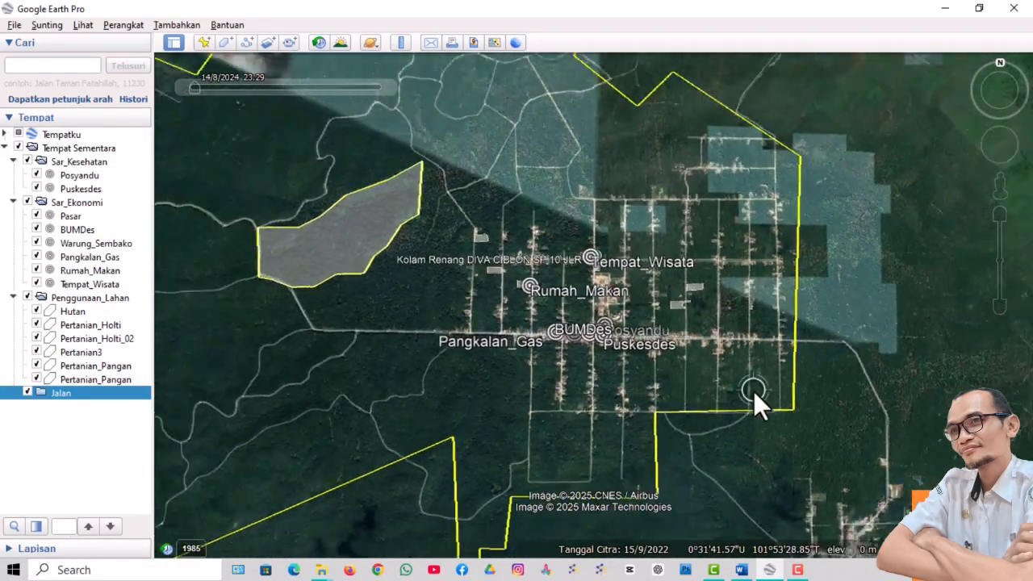
pyautogui.scroll(-3, 754, 392)
pyautogui.moveTo(525, 443); pyautogui.dragTo(492, 436)
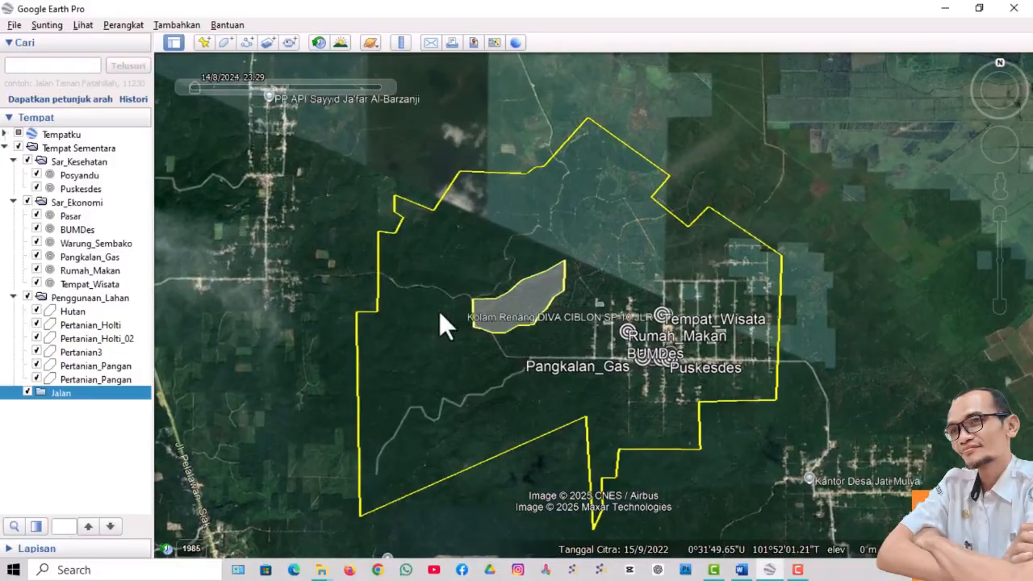
pyautogui.scroll(5, 374, 267)
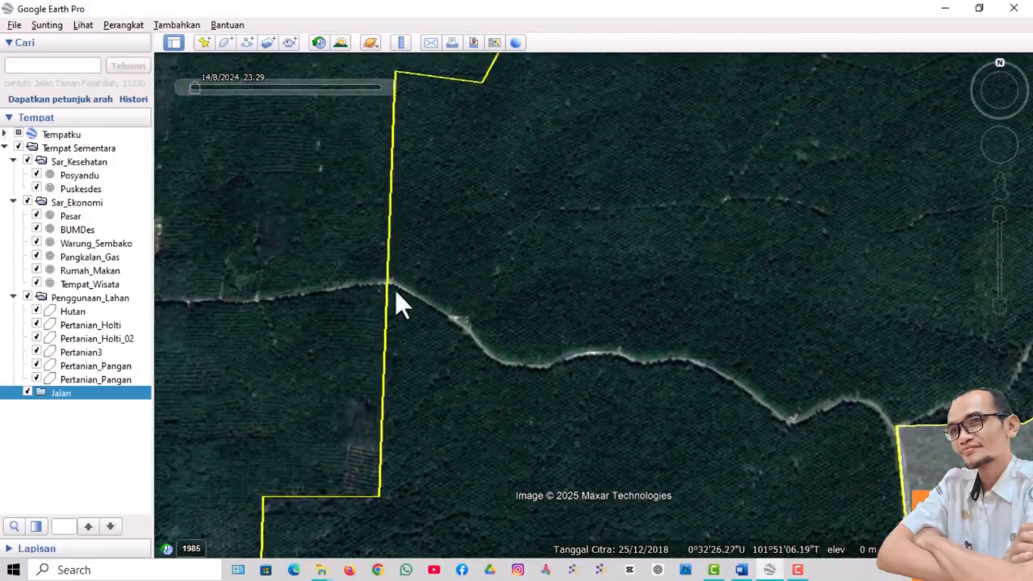
pyautogui.click(248, 42)
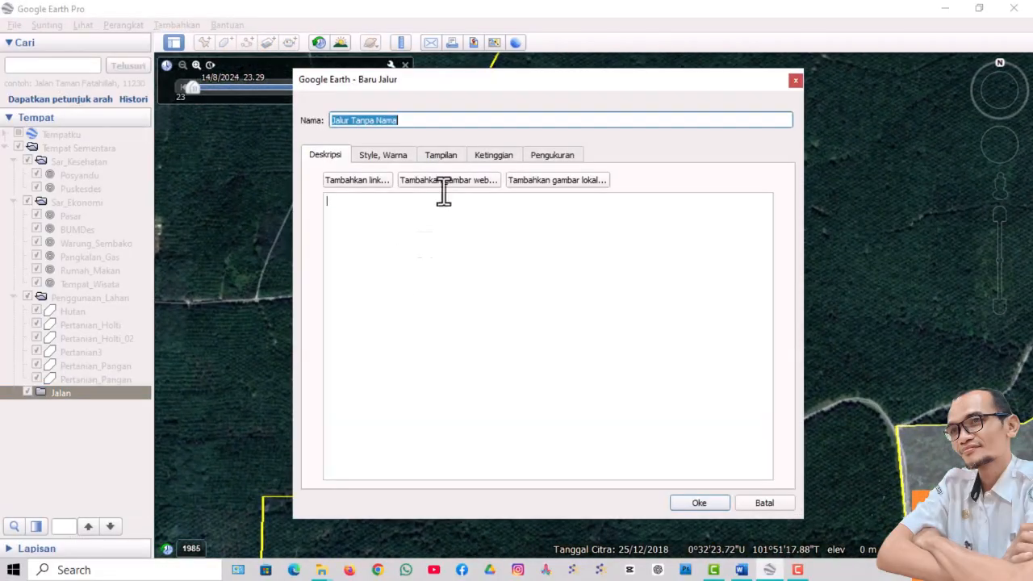
pyautogui.moveTo(482, 79); pyautogui.dragTo(445, 179)
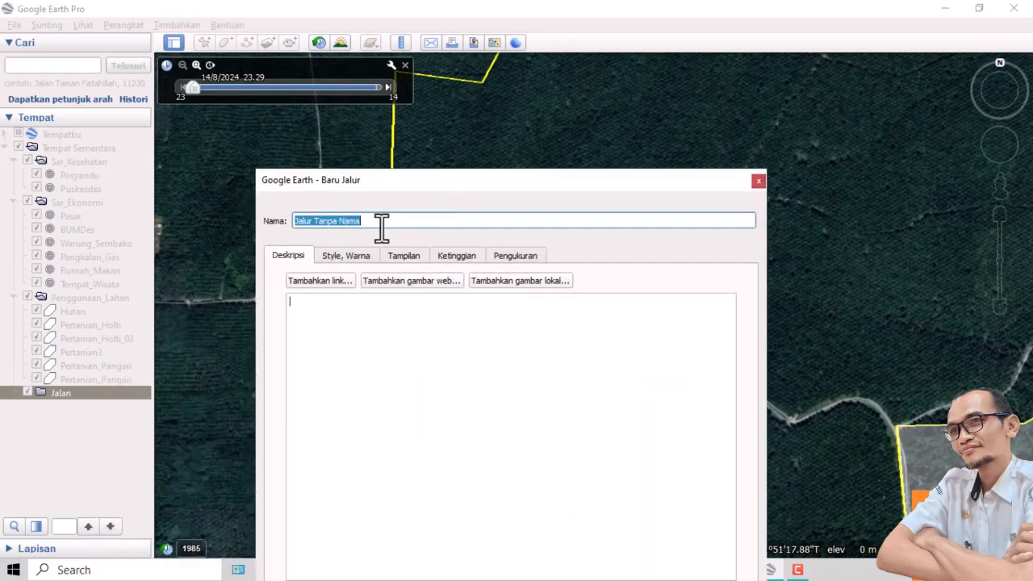
pyautogui.write('Jalan_Poros_Desa')
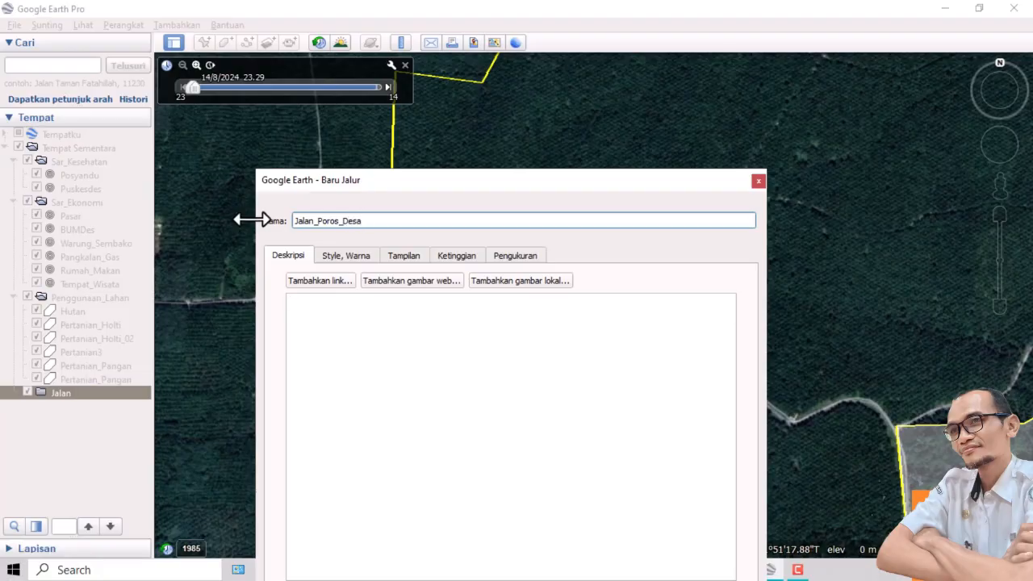
pyautogui.moveTo(524, 185); pyautogui.dragTo(116, 425)
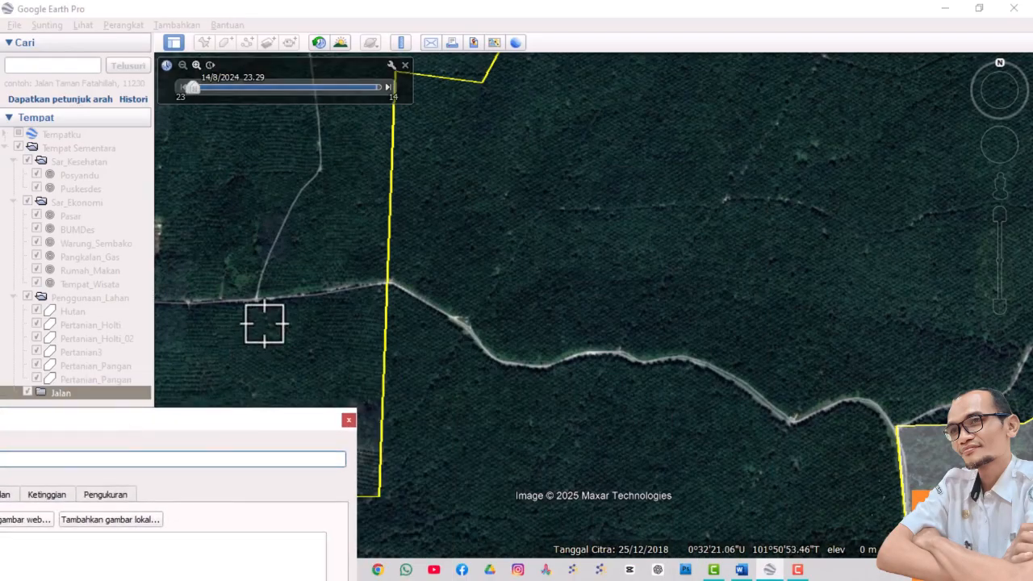
# Trace the path along the winding road from the village's western boundary east to the northwest corner of the shaded land-use polygon.
pyautogui.click(388, 285)
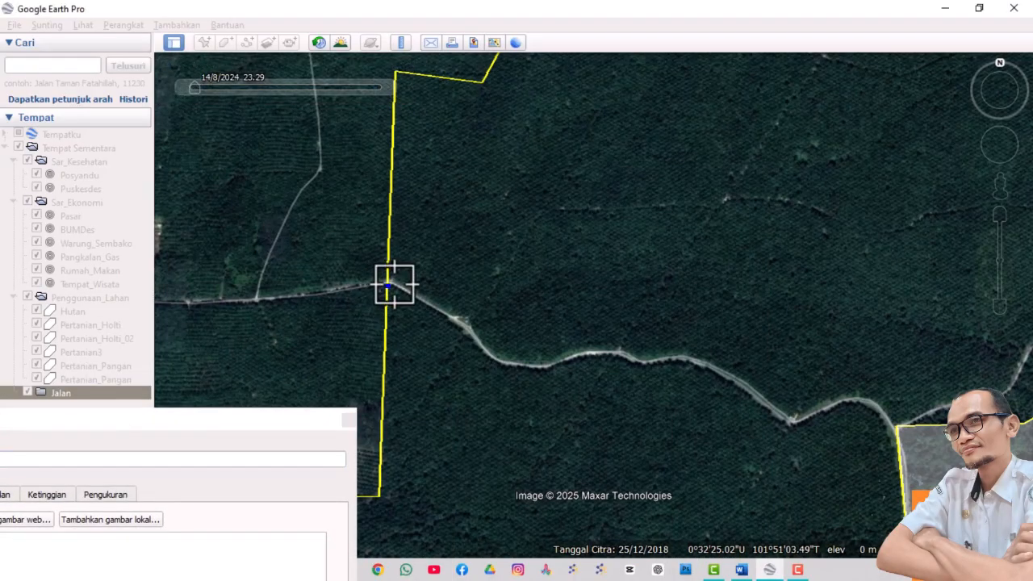
pyautogui.click(467, 334)
pyautogui.click(489, 354)
pyautogui.click(509, 361)
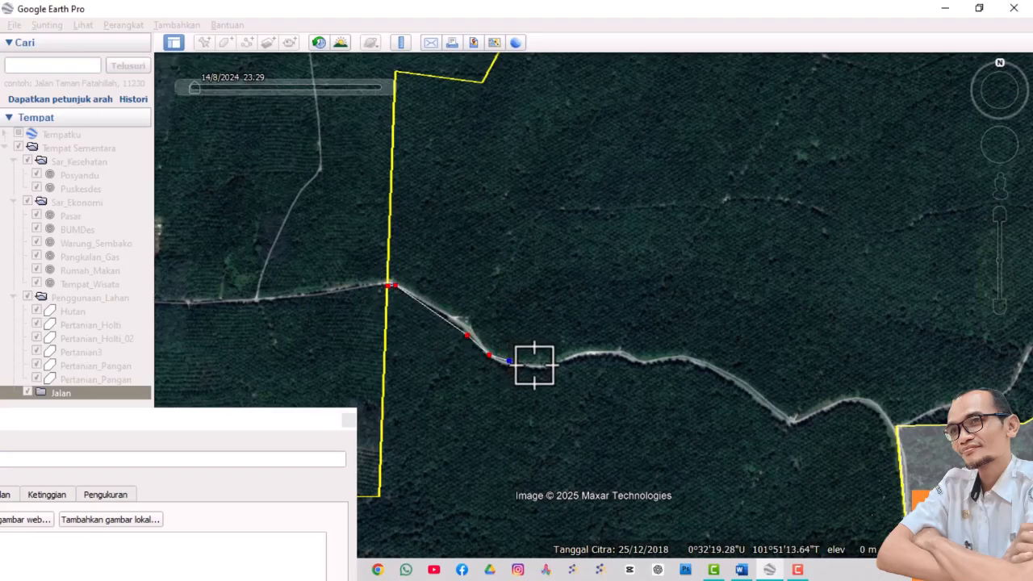
pyautogui.click(536, 366)
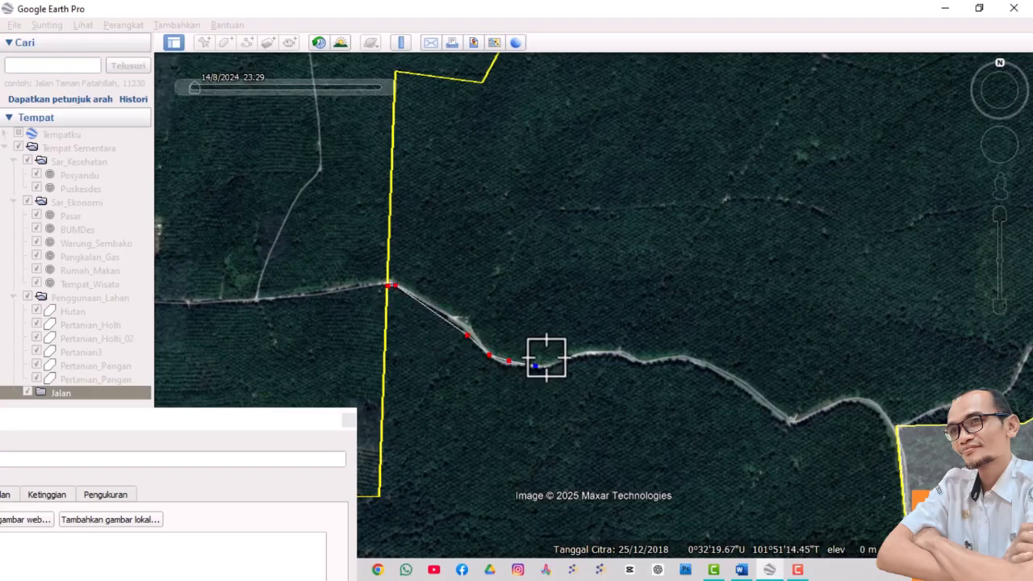
pyautogui.click(592, 352)
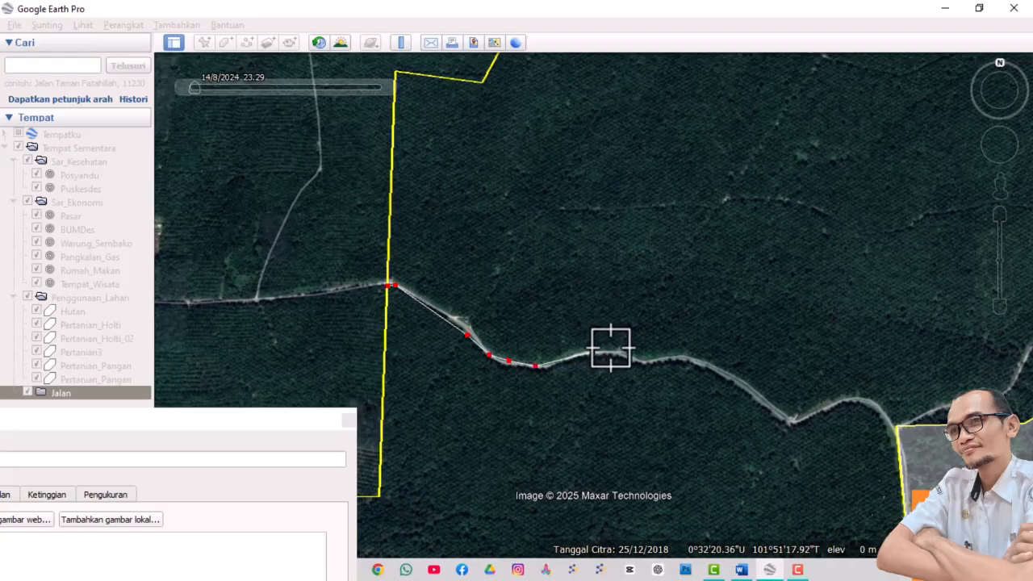
pyautogui.click(624, 354)
pyautogui.click(642, 361)
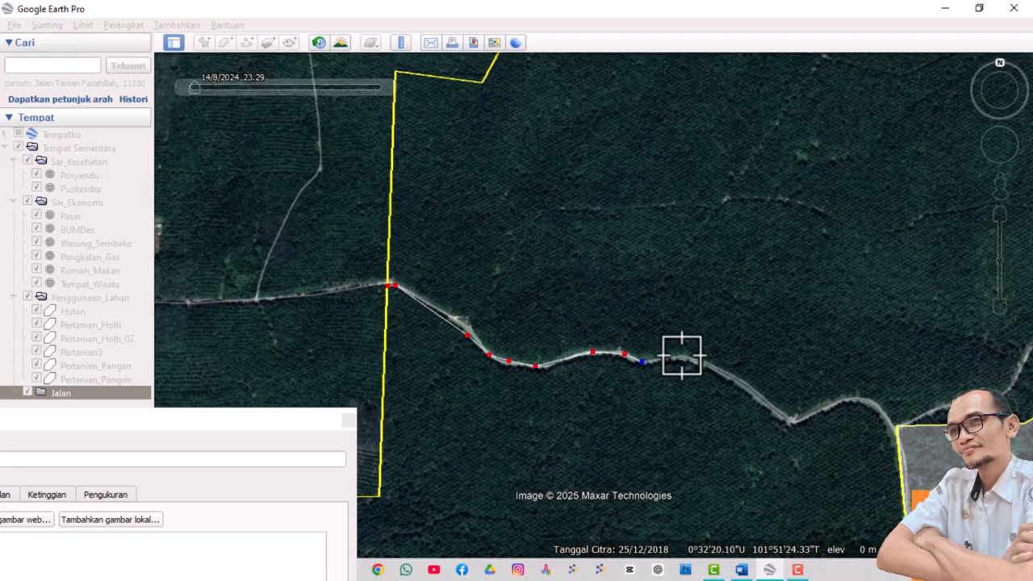
pyautogui.click(683, 357)
pyautogui.click(720, 371)
pyautogui.click(747, 385)
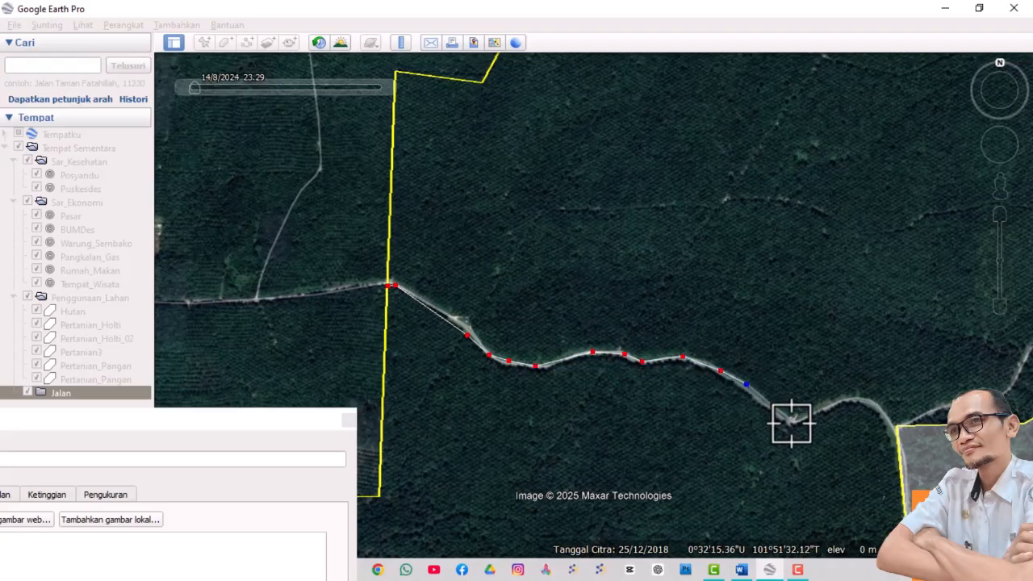
pyautogui.click(792, 423)
pyautogui.click(820, 412)
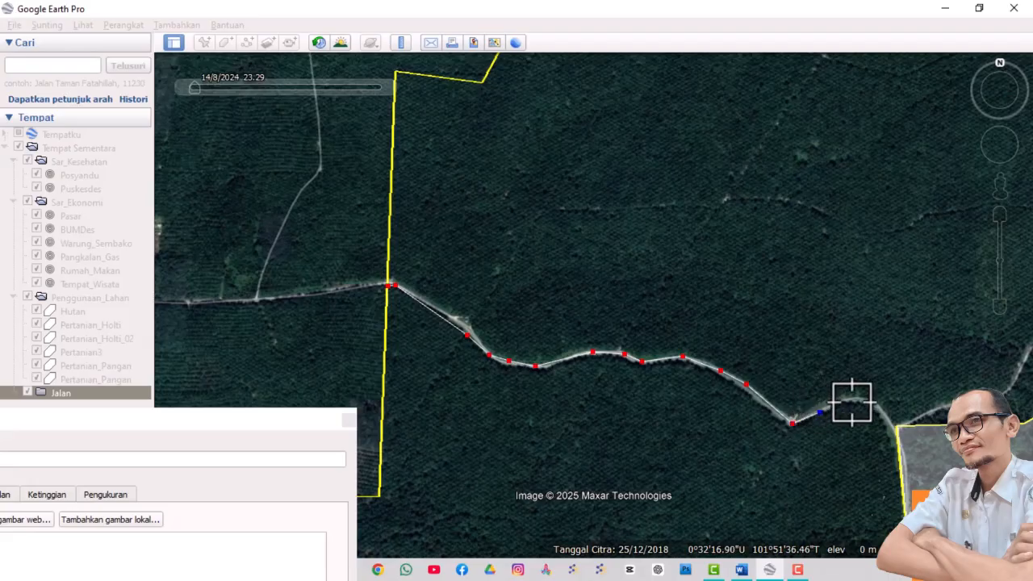
pyautogui.click(853, 404)
pyautogui.click(894, 424)
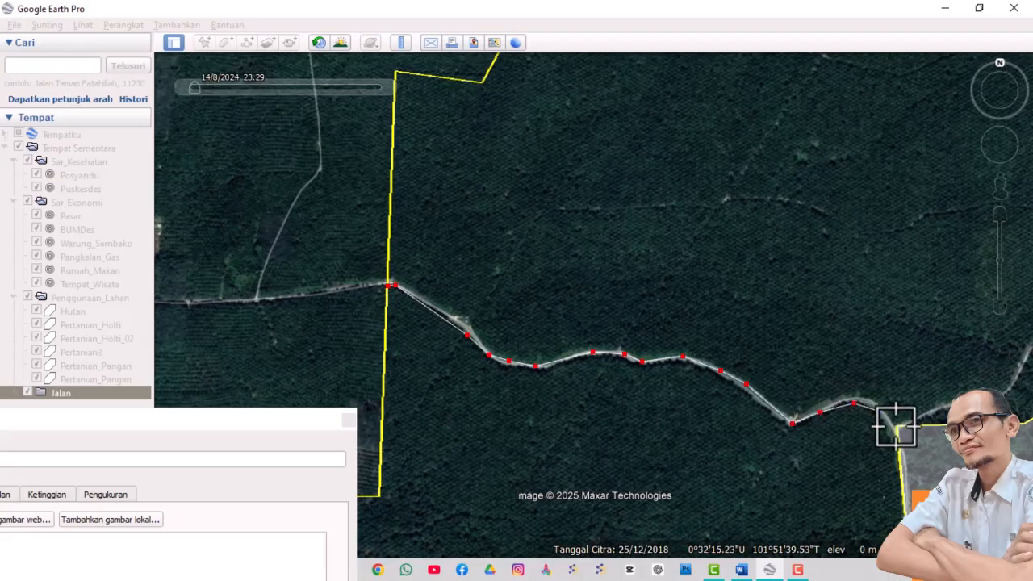
pyautogui.click(896, 427)
# Continue the path down the shaded polygon's western side and along its southwestern edge, following the road to the junction southeast of it.
pyautogui.scroll(-3, 842, 345)
pyautogui.scroll(2, 890, 495)
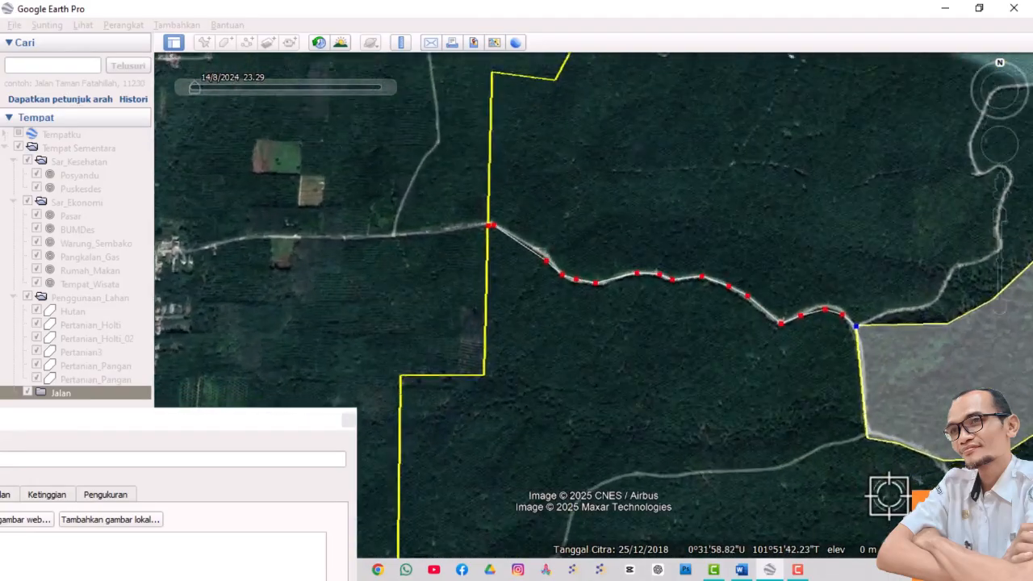
pyautogui.scroll(2, 888, 494)
pyautogui.click(857, 414)
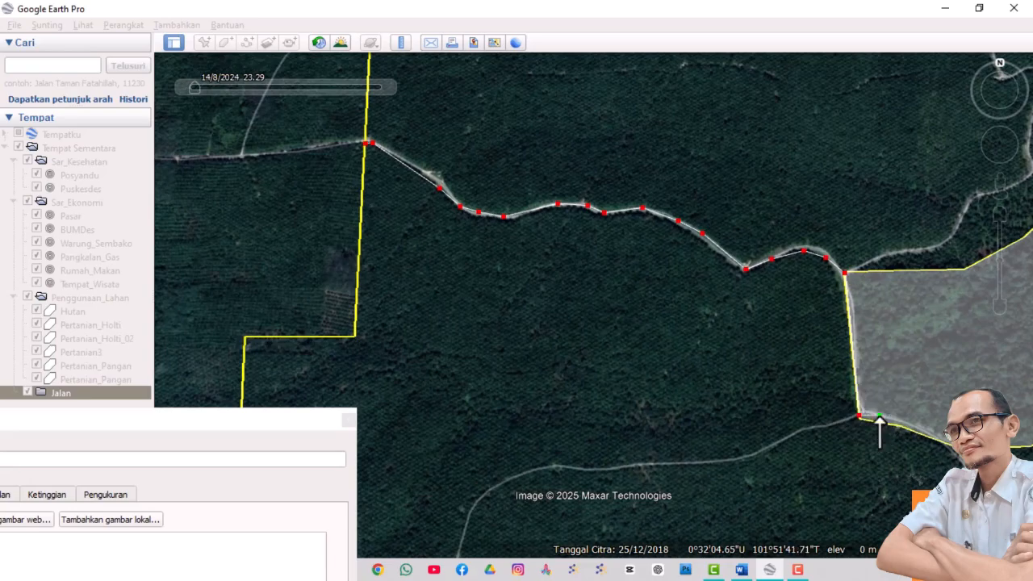
pyautogui.click(909, 426)
pyautogui.click(944, 443)
pyautogui.click(954, 450)
pyautogui.scroll(-1, 740, 376)
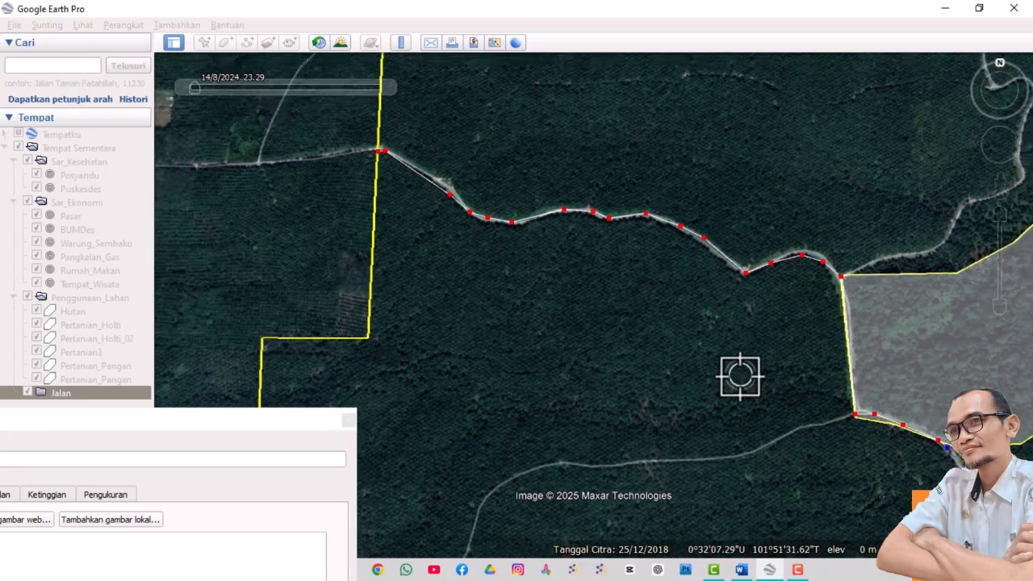
pyautogui.scroll(-2, 740, 376)
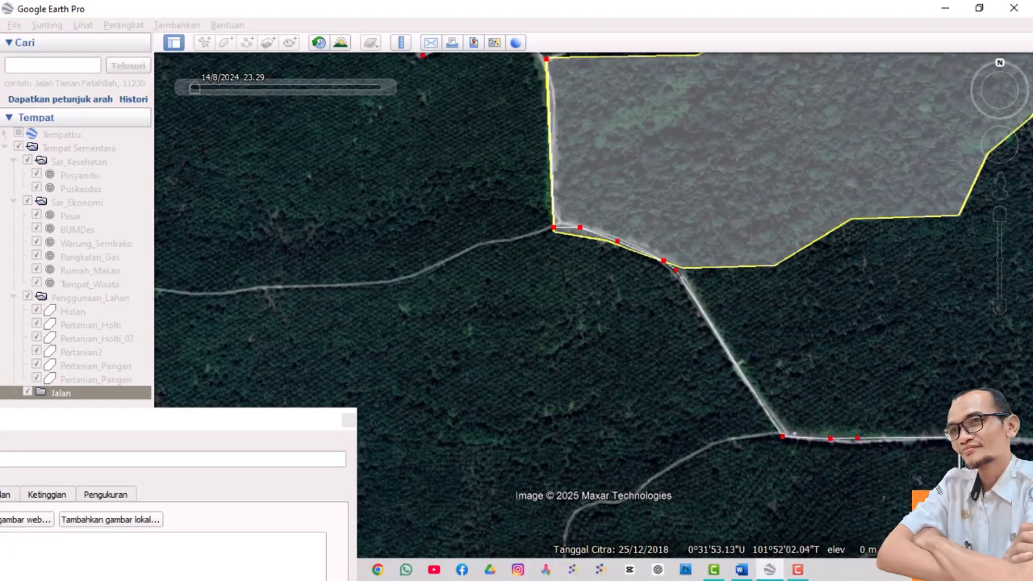
# Extend the path east along the straight main road through the settlement and past the village's eastern boundary.
pyautogui.scroll(-5, 581, 440)
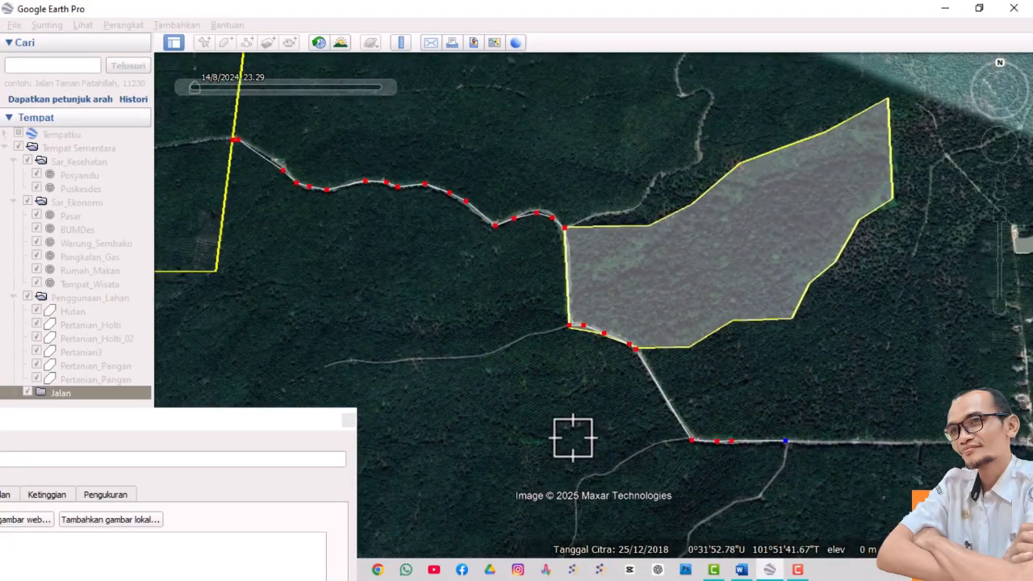
pyautogui.scroll(3, 818, 452)
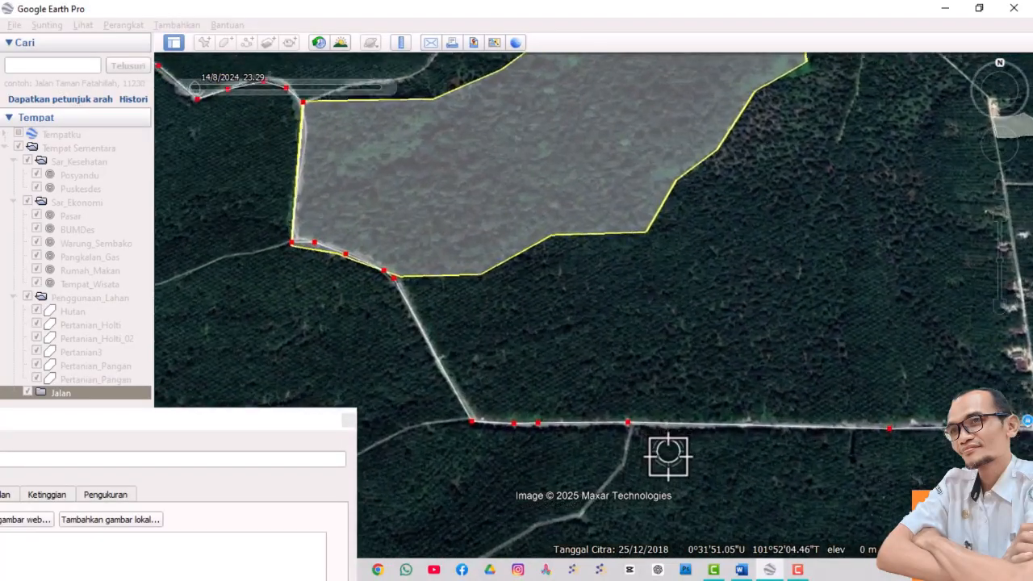
pyautogui.scroll(-3, 667, 452)
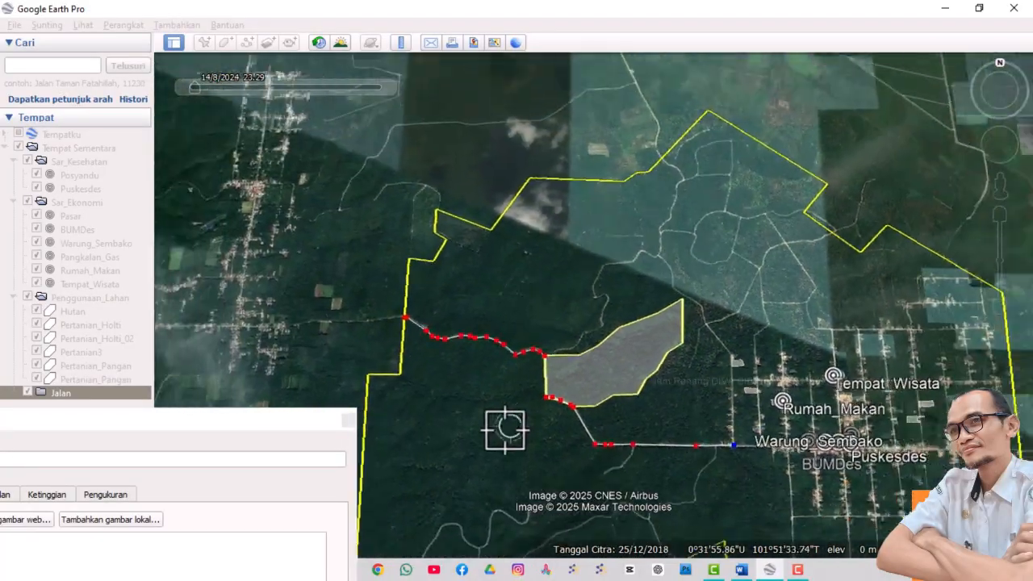
pyautogui.scroll(3, 952, 432)
pyautogui.scroll(-3, 592, 425)
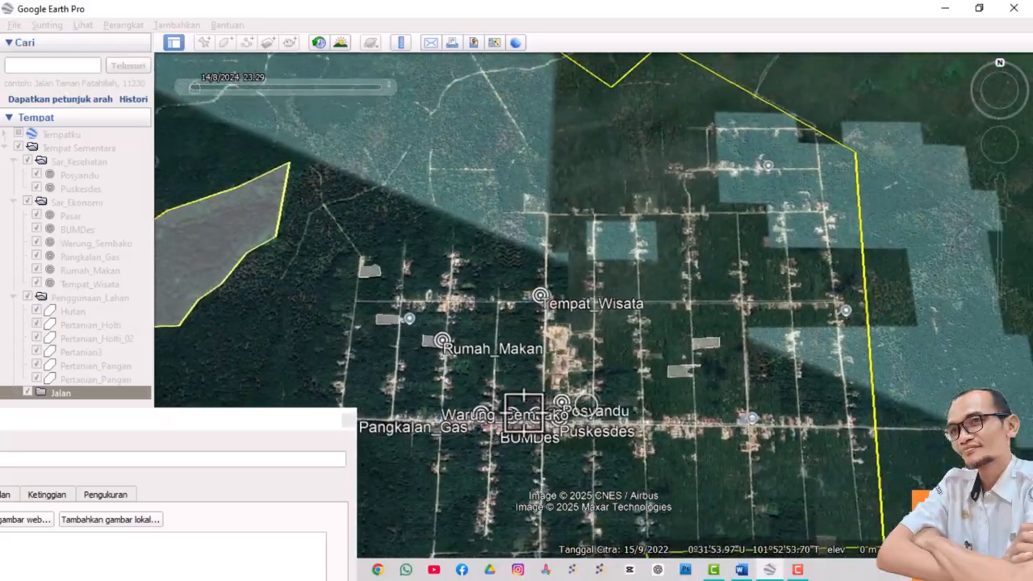
pyautogui.scroll(3, 464, 425)
pyautogui.scroll(-3, 762, 432)
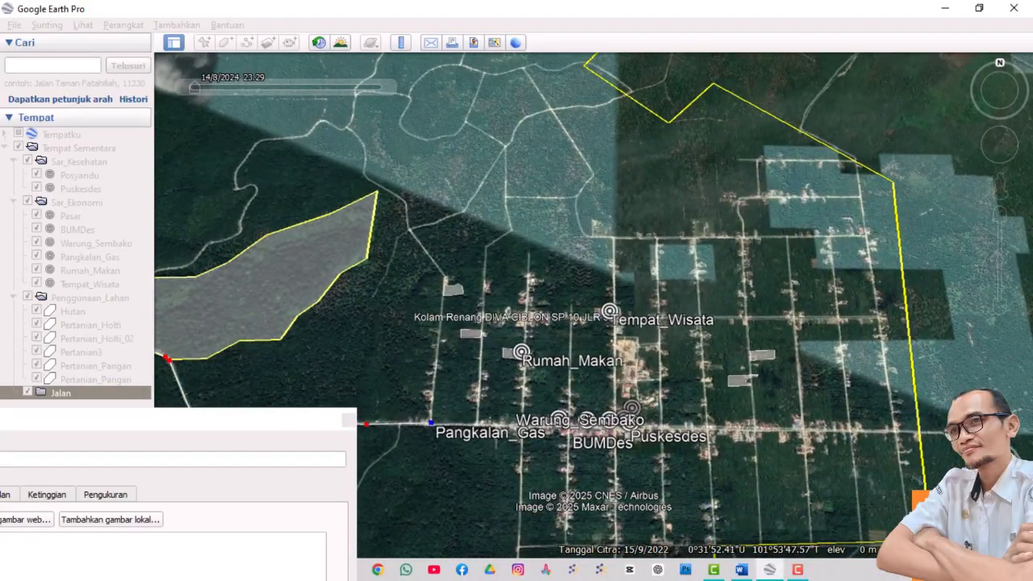
pyautogui.scroll(-2, 883, 438)
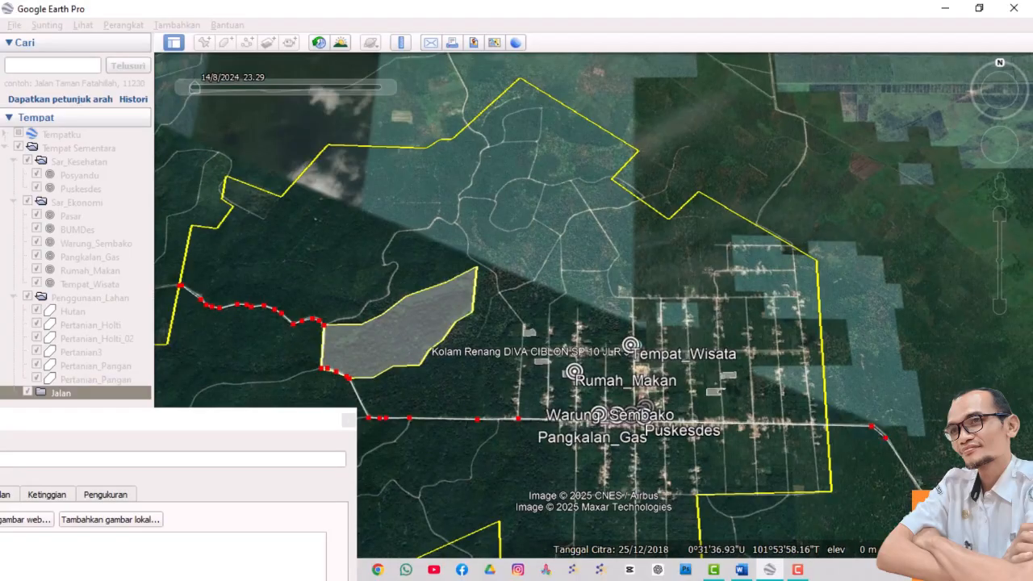
# Check the traced road against the whole village boundary and save the Jalan_Poros_Desa path.
pyautogui.scroll(-2, 880, 388)
pyautogui.scroll(3, 890, 416)
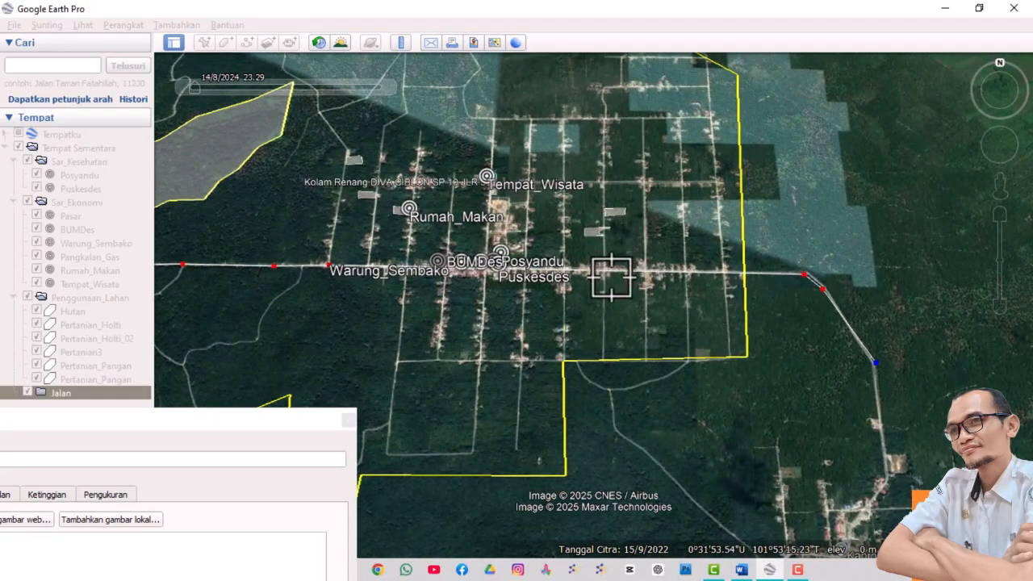
pyautogui.scroll(-3, 939, 331)
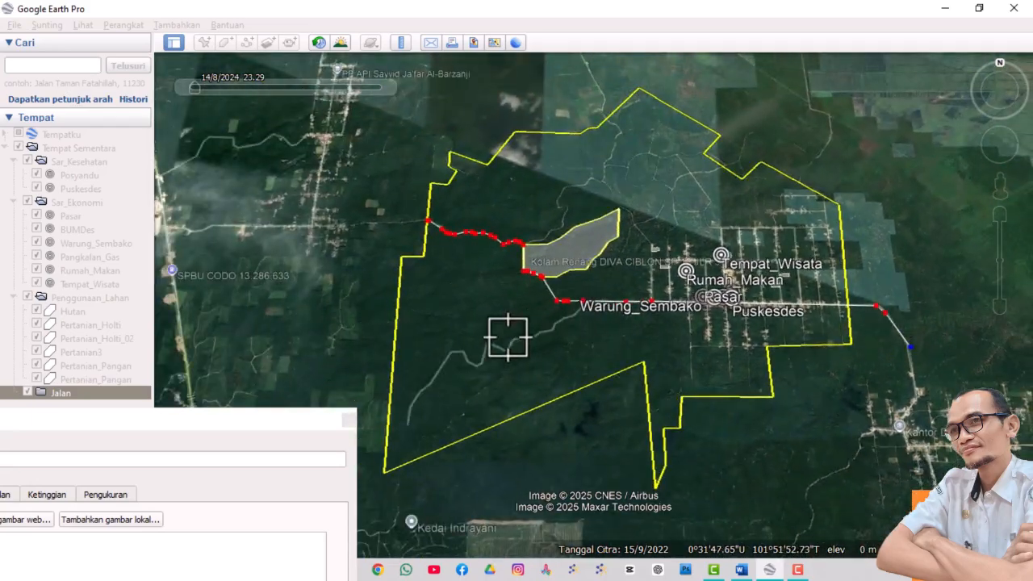
pyautogui.moveTo(297, 418); pyautogui.dragTo(589, 148)
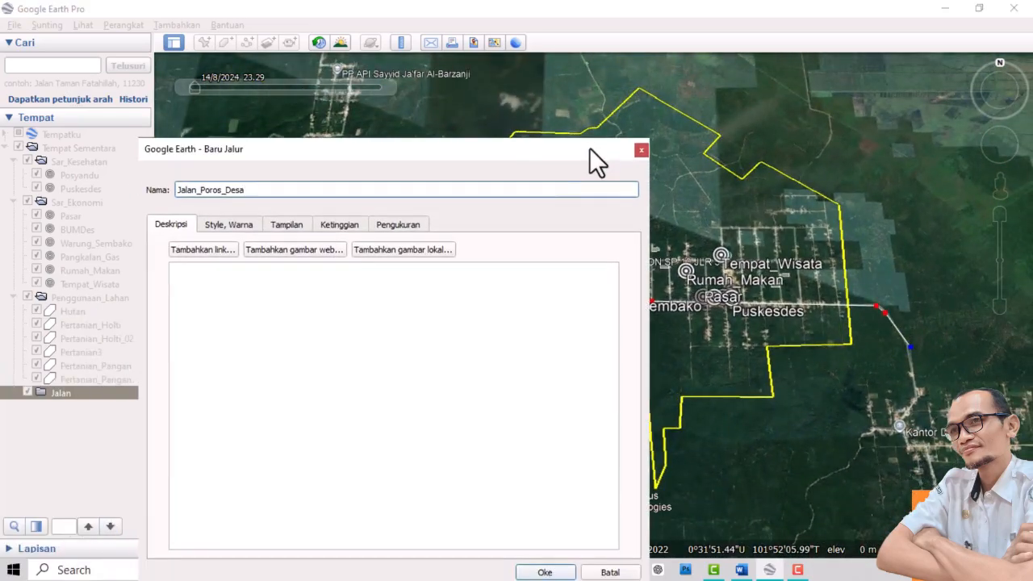
pyautogui.click(545, 573)
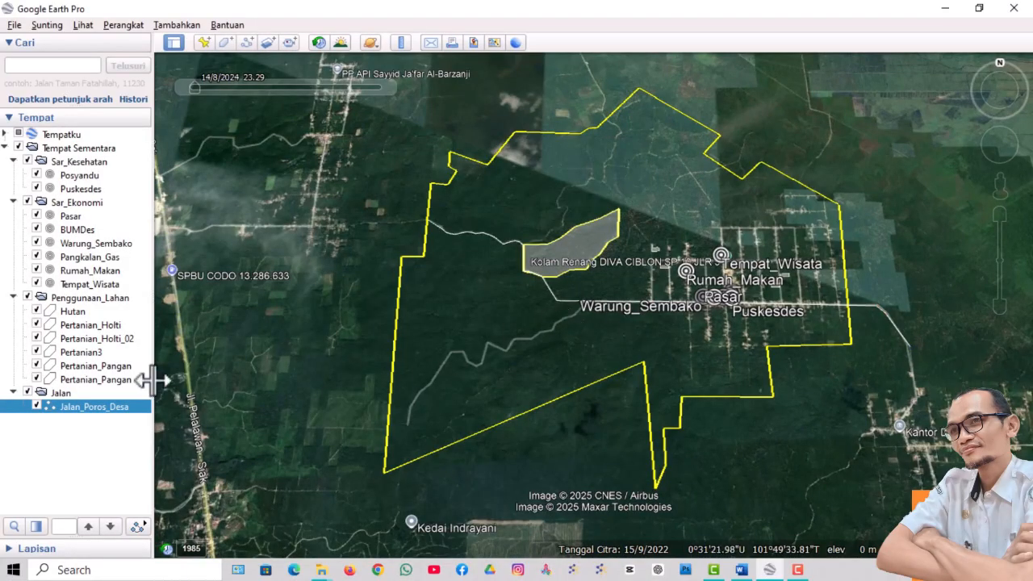
pyautogui.rightClick(115, 405)
pyautogui.click(149, 399)
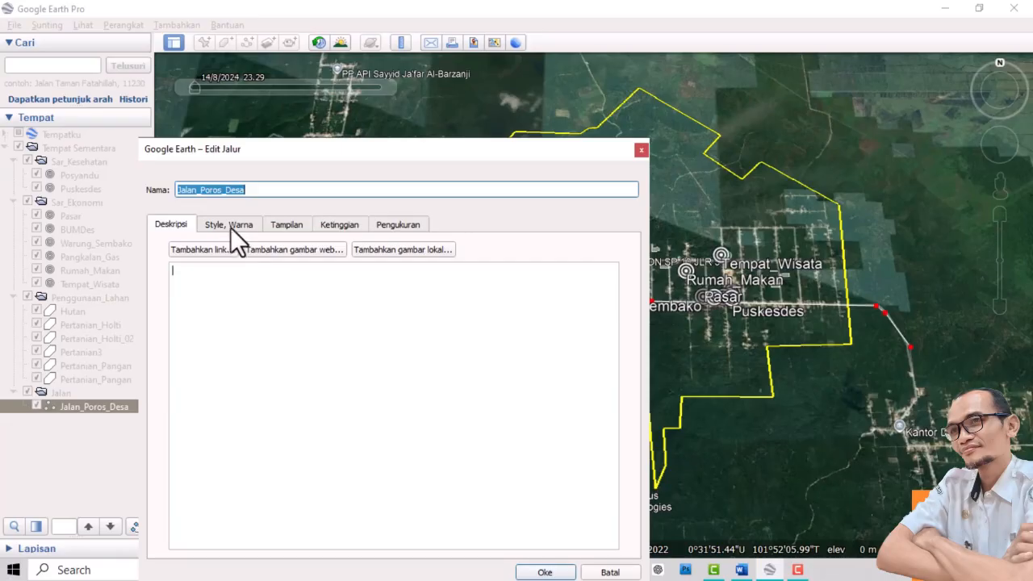
pyautogui.click(641, 150)
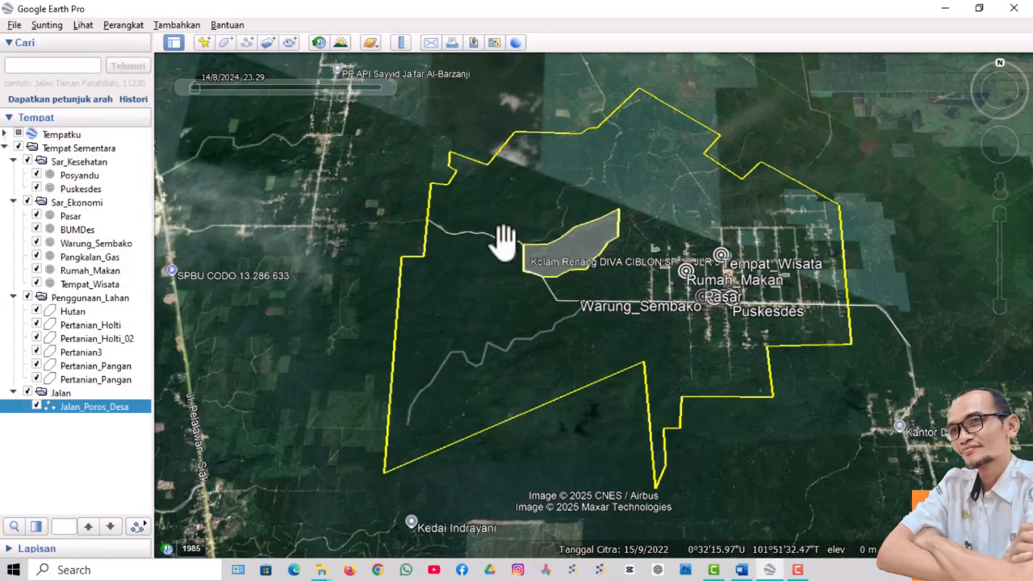
# Open the line style and colour settings in the properties of the Jalan_Poros_Desa path.
pyautogui.rightClick(93, 406)
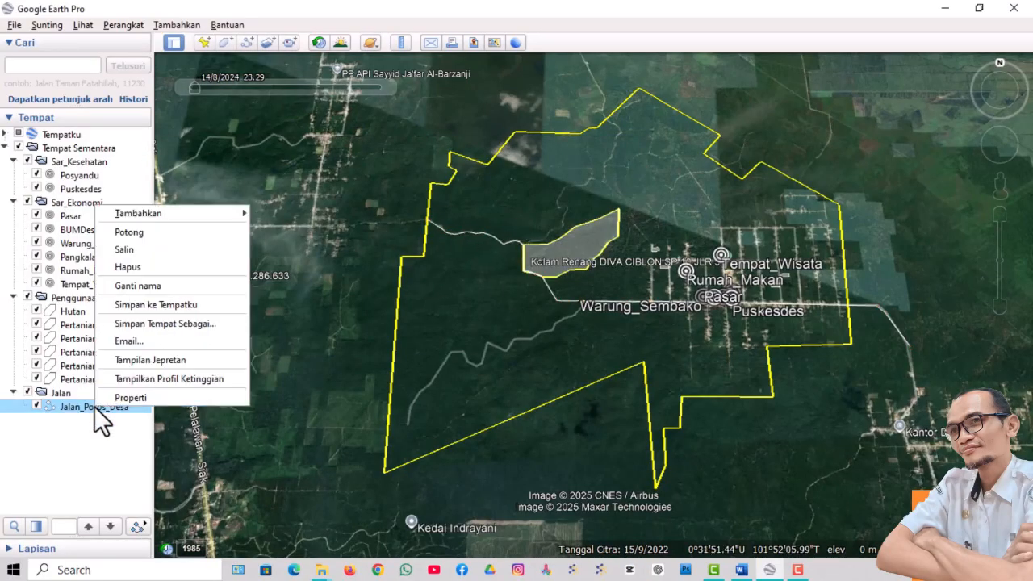
pyautogui.click(140, 395)
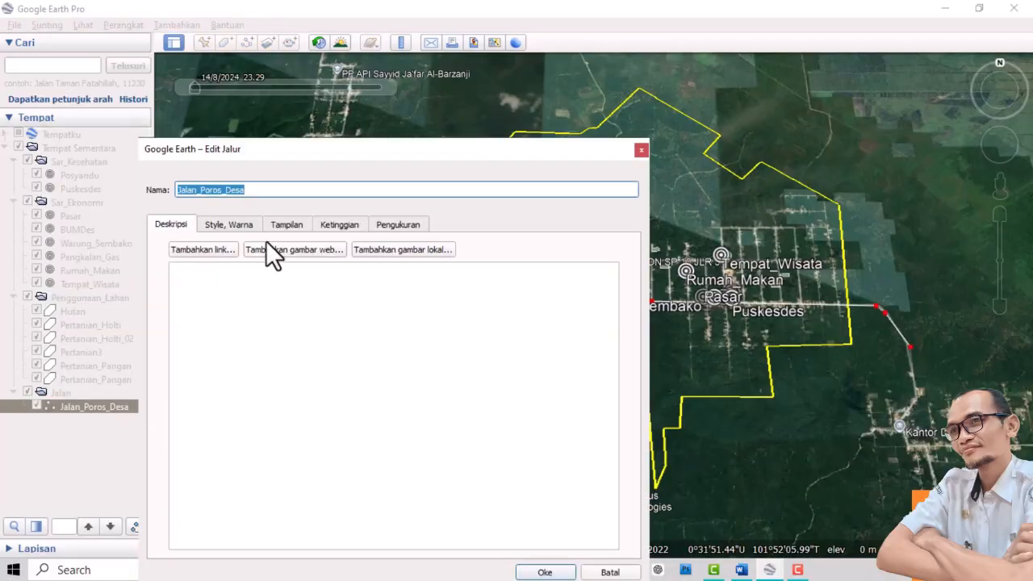
pyautogui.click(243, 226)
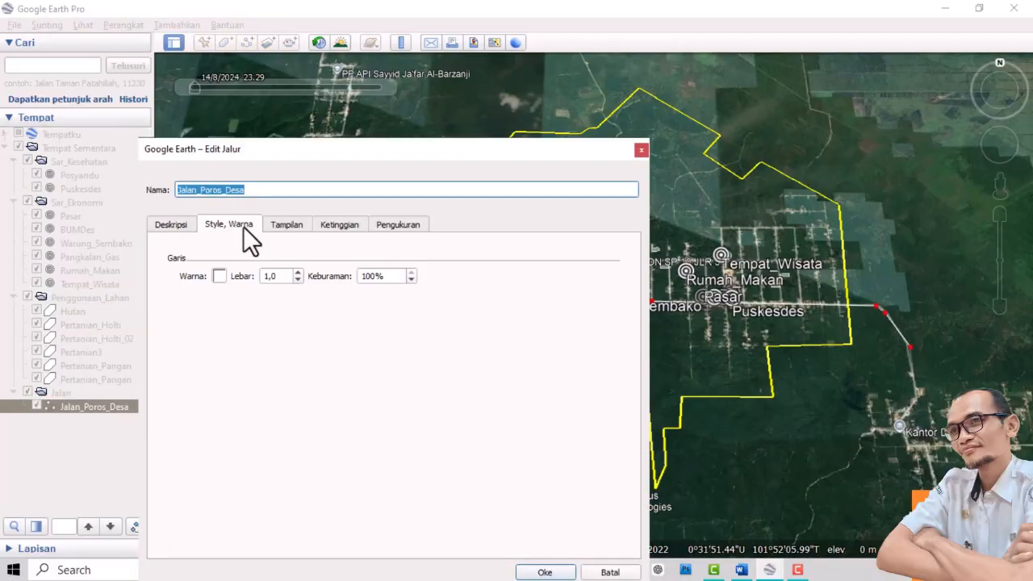
pyautogui.click(220, 275)
pyautogui.click(237, 298)
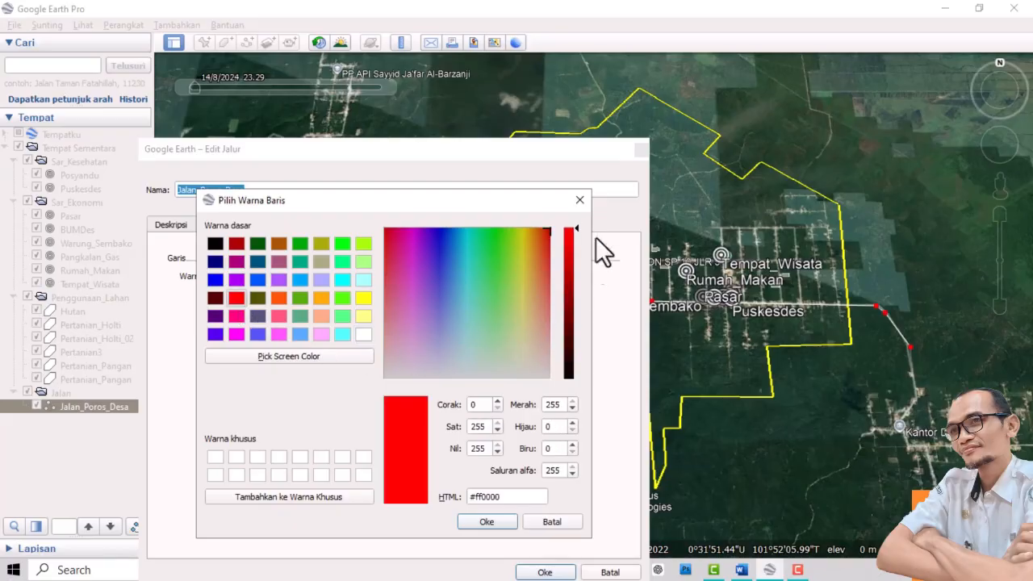
pyautogui.click(580, 200)
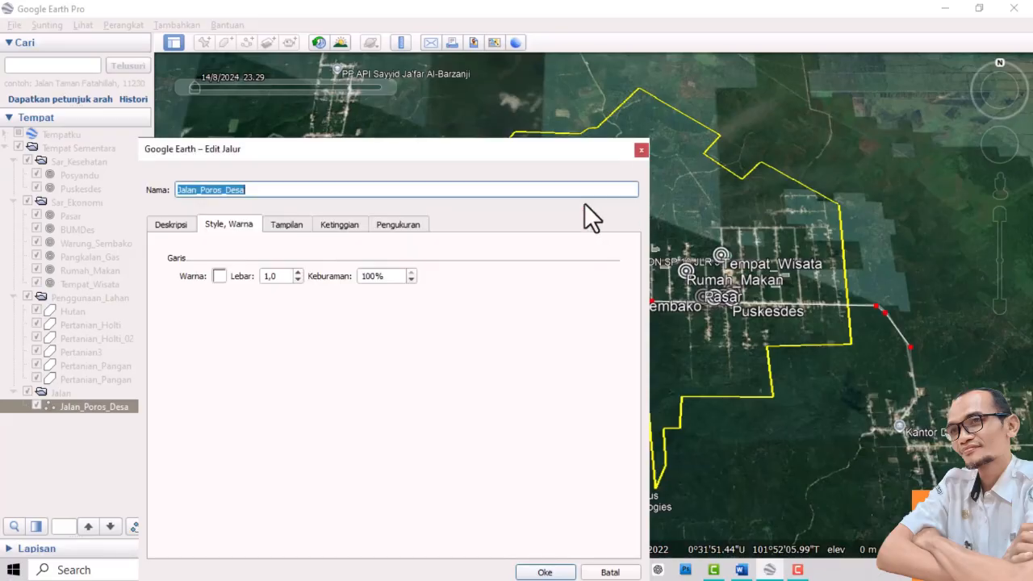
# Set the line width of Jalan_Poros_Desa to 2 and apply the change.
pyautogui.doubleClick(278, 276)
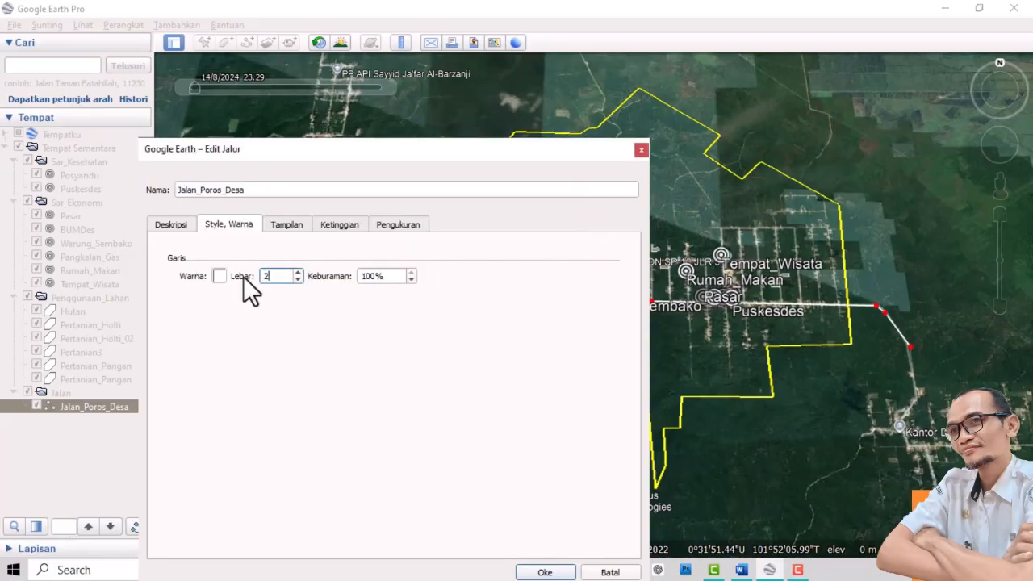
pyautogui.moveTo(519, 157); pyautogui.dragTo(497, 86)
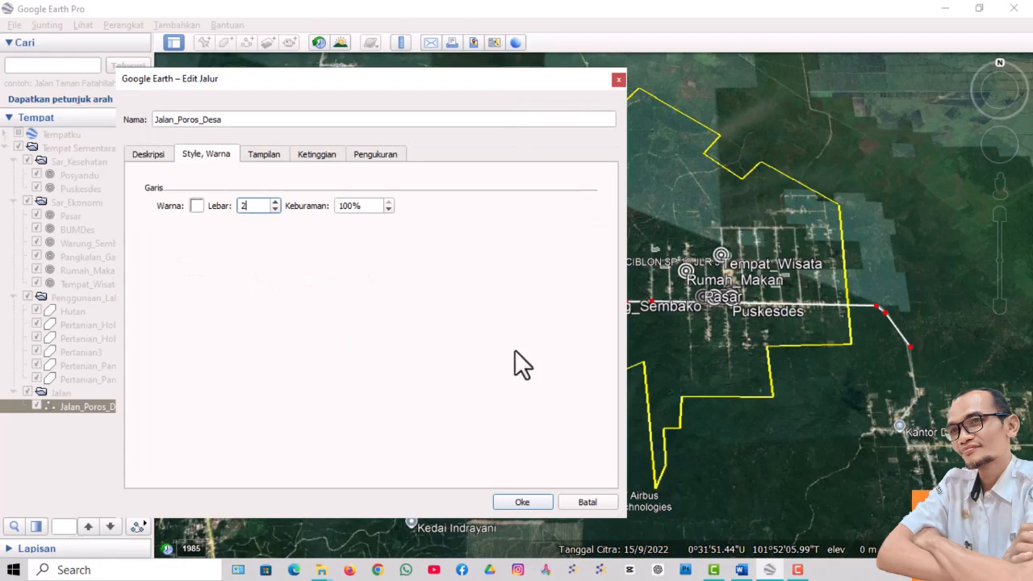
pyautogui.click(522, 502)
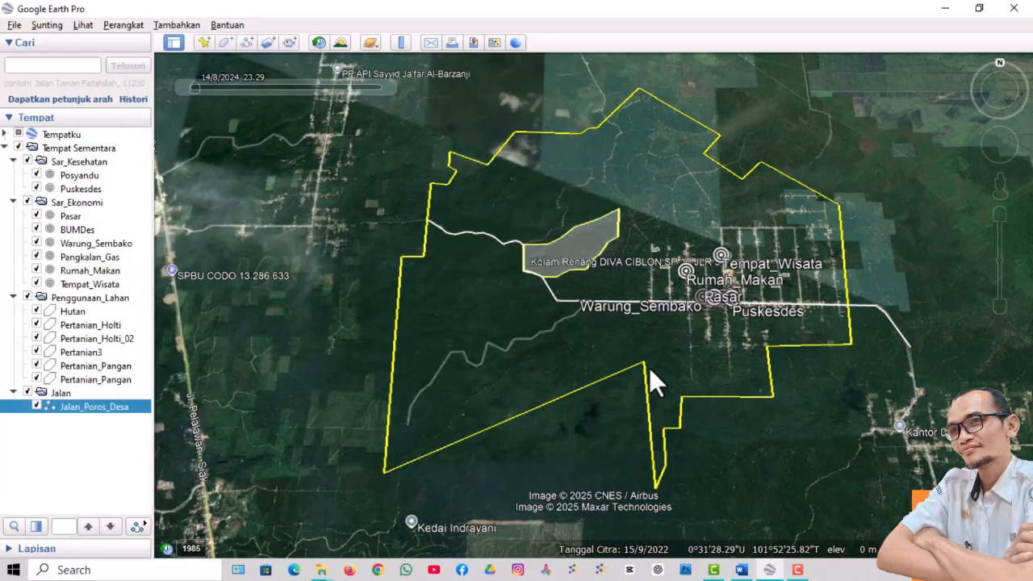
# Set the line colour of Jalan_Poros_Desa to red (#ff0000) and apply the change.
pyautogui.rightClick(102, 410)
pyautogui.click(145, 402)
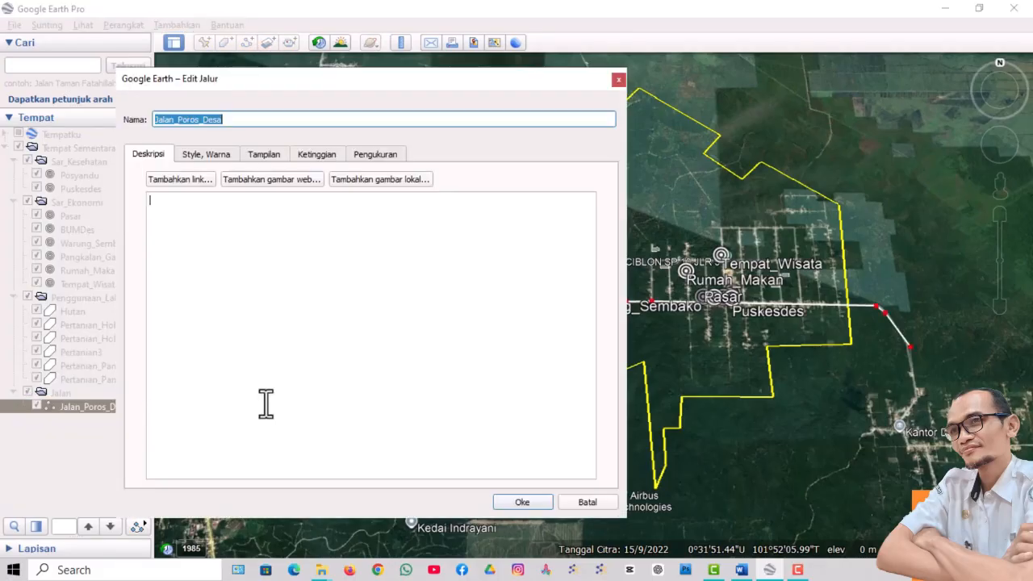
pyautogui.click(215, 158)
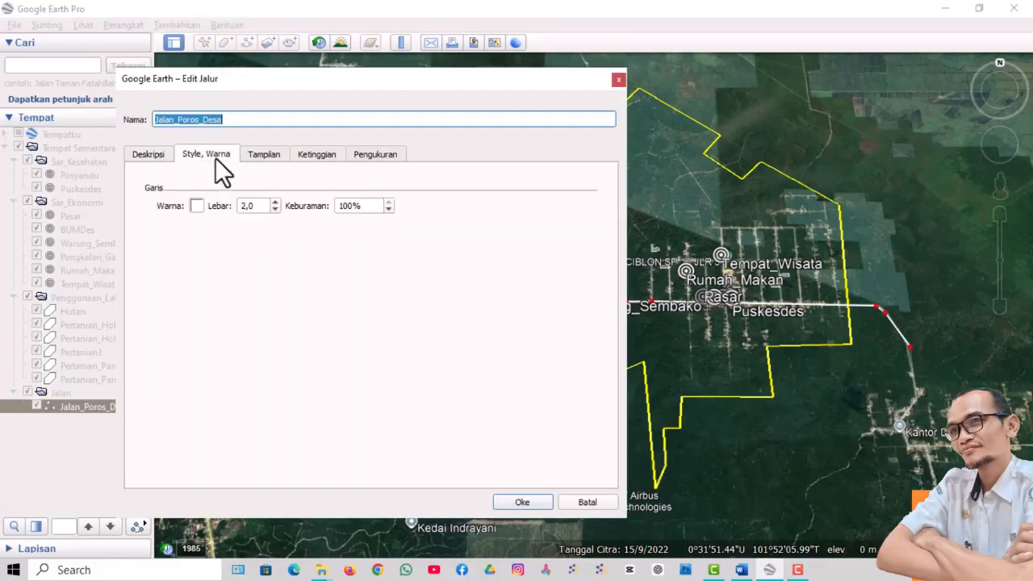
pyautogui.click(197, 206)
pyautogui.click(214, 227)
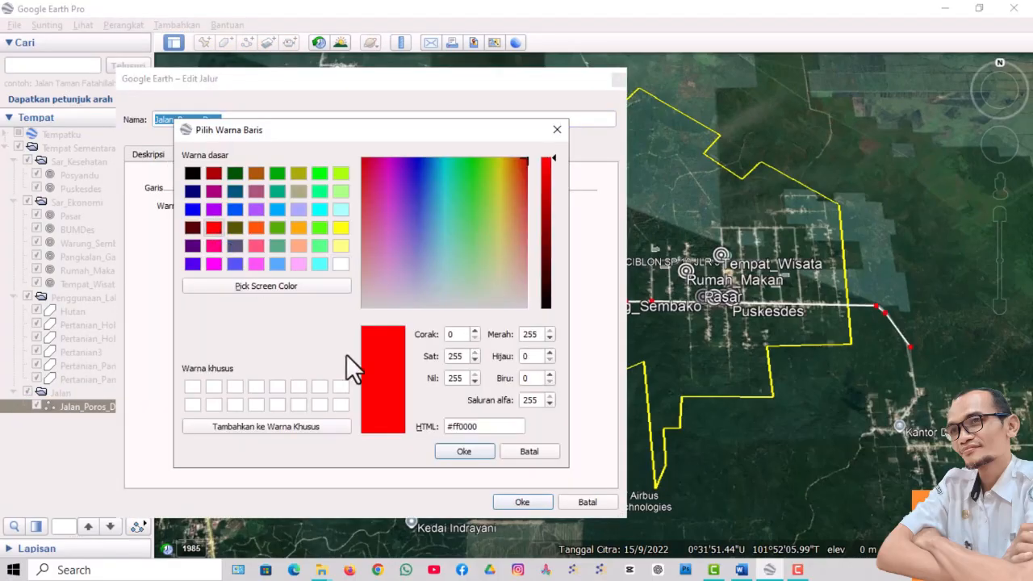
pyautogui.click(467, 452)
pyautogui.click(528, 507)
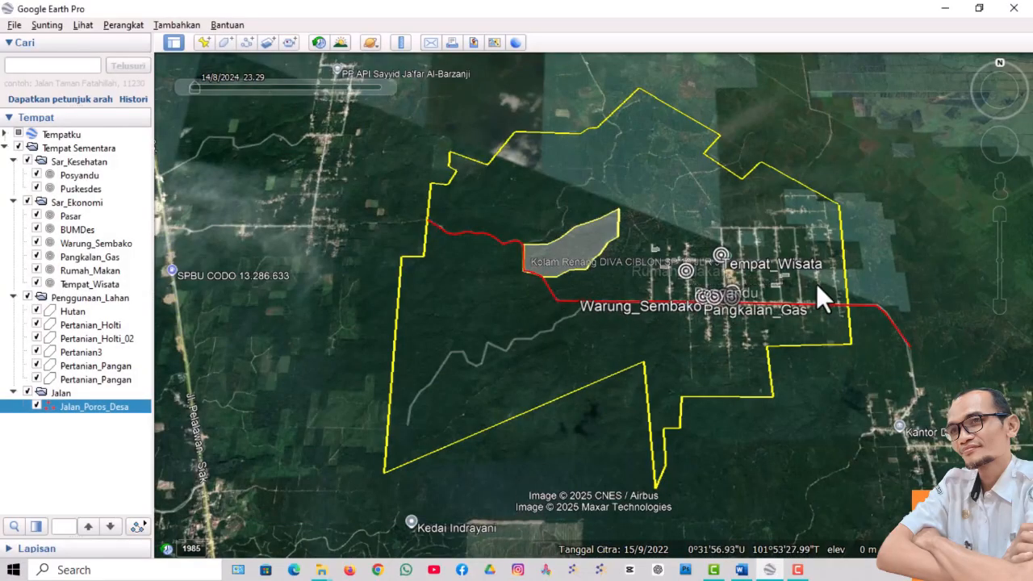
# Start a new path and trace Jl. Sultan Mahmud north from the red main road at the settlement's western edge.
pyautogui.moveTo(815, 280); pyautogui.dragTo(694, 345)
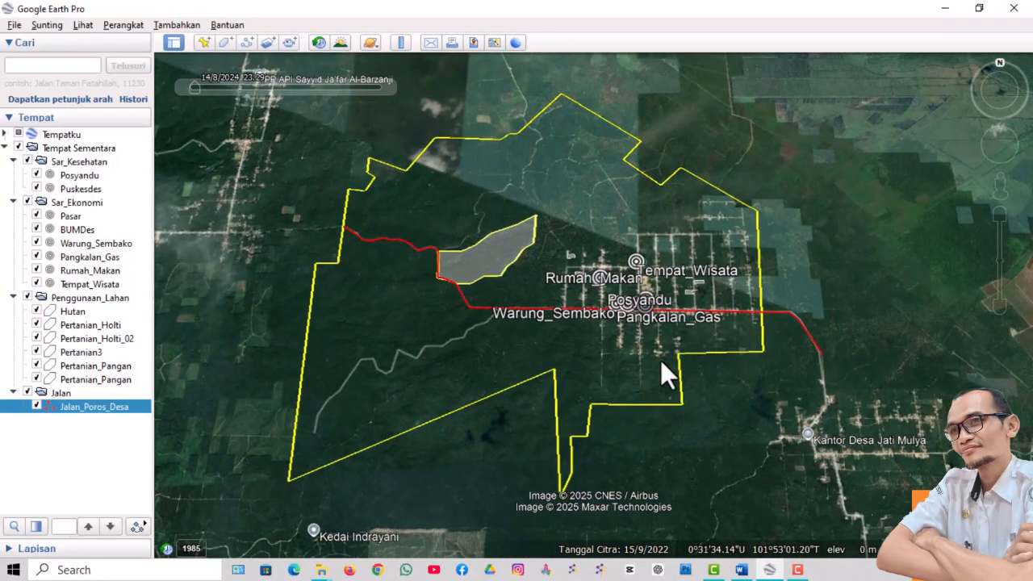
pyautogui.moveTo(660, 359); pyautogui.dragTo(667, 210, button='middle')
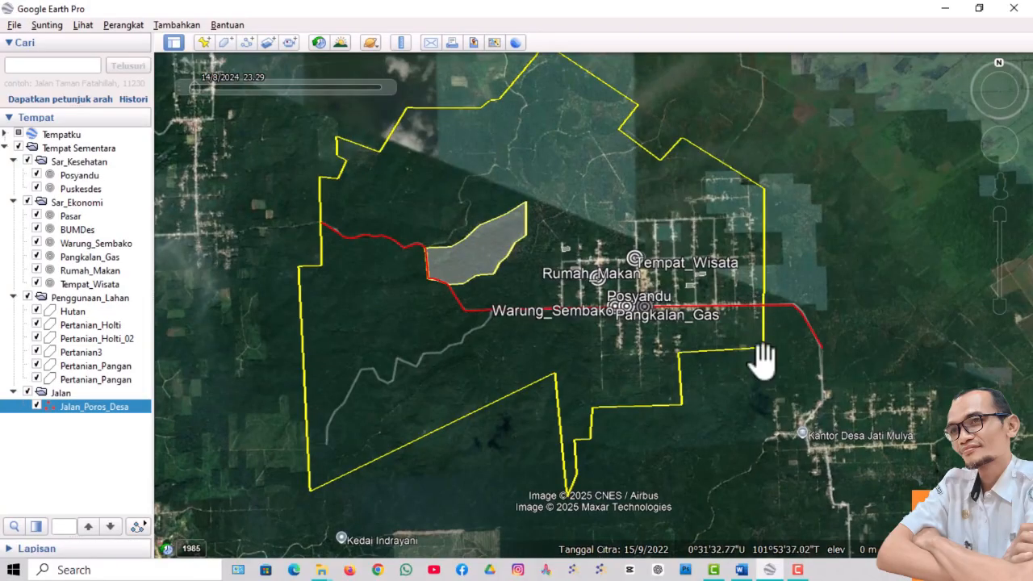
pyautogui.moveTo(761, 362); pyautogui.dragTo(701, 367)
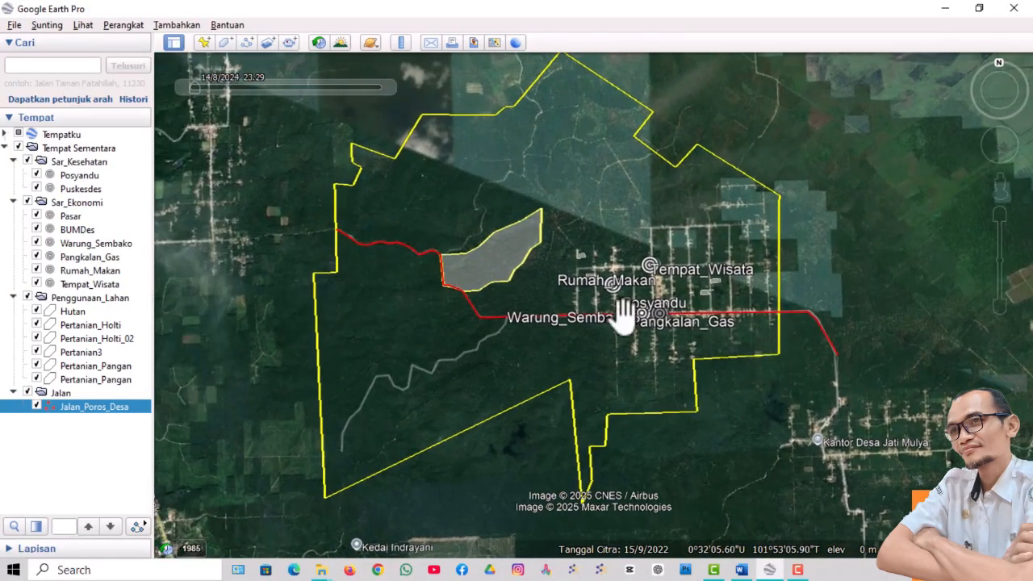
pyautogui.scroll(5, 565, 323)
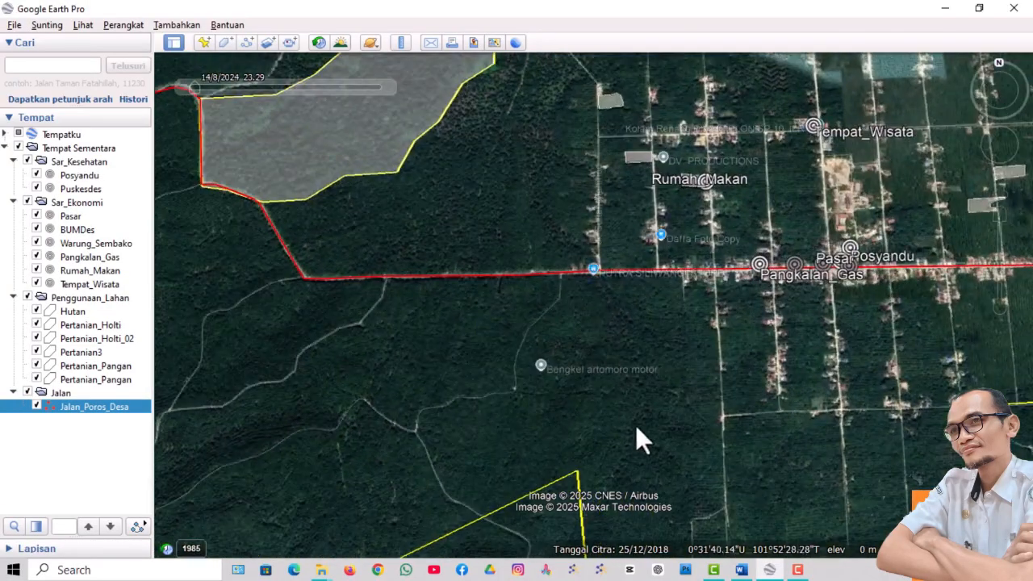
pyautogui.moveTo(635, 433); pyautogui.dragTo(637, 367, button='middle')
pyautogui.moveTo(715, 222); pyautogui.dragTo(683, 367)
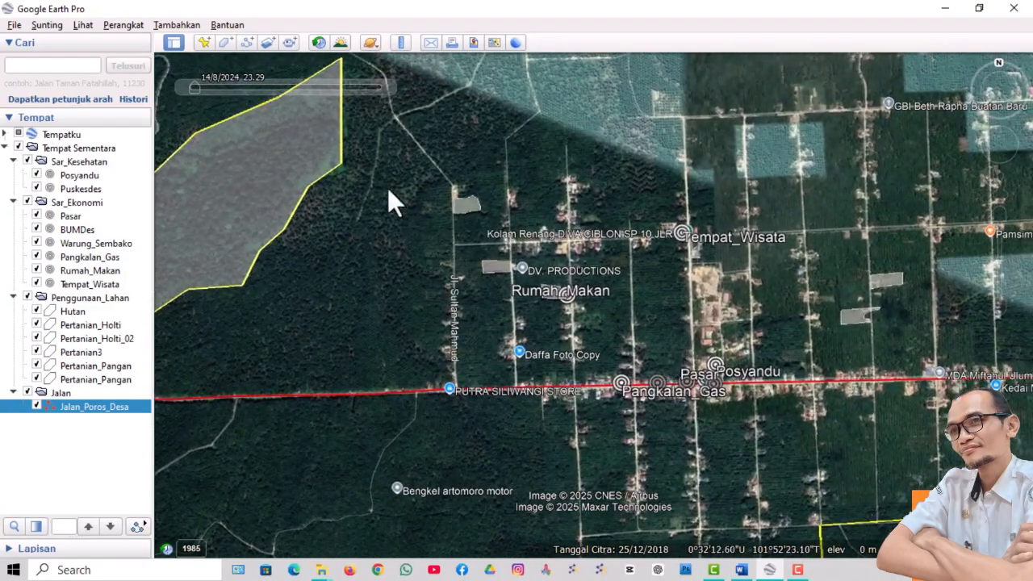
pyautogui.click(247, 43)
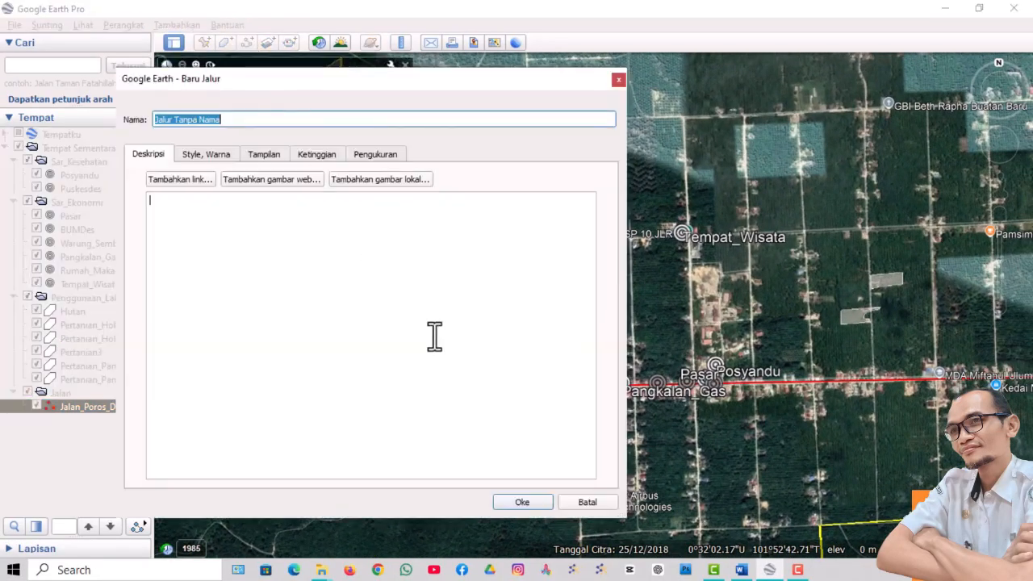
pyautogui.moveTo(436, 82); pyautogui.dragTo(230, 154)
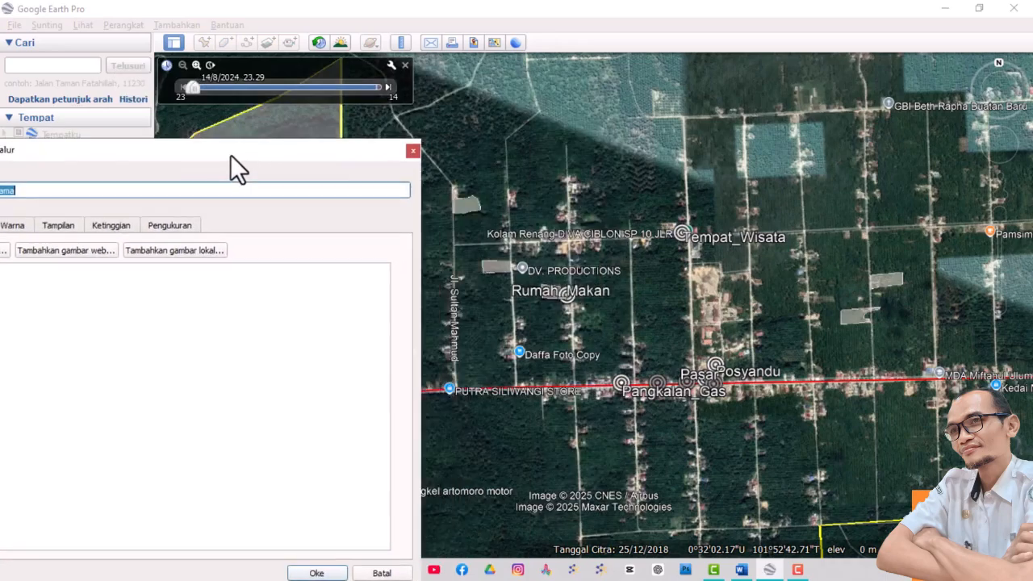
pyautogui.click(452, 388)
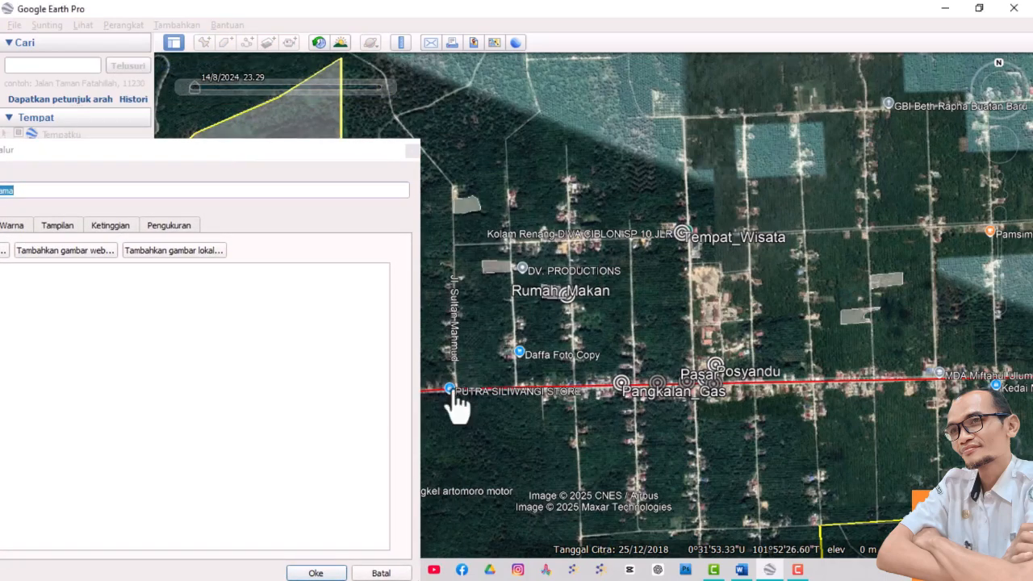
pyautogui.click(452, 244)
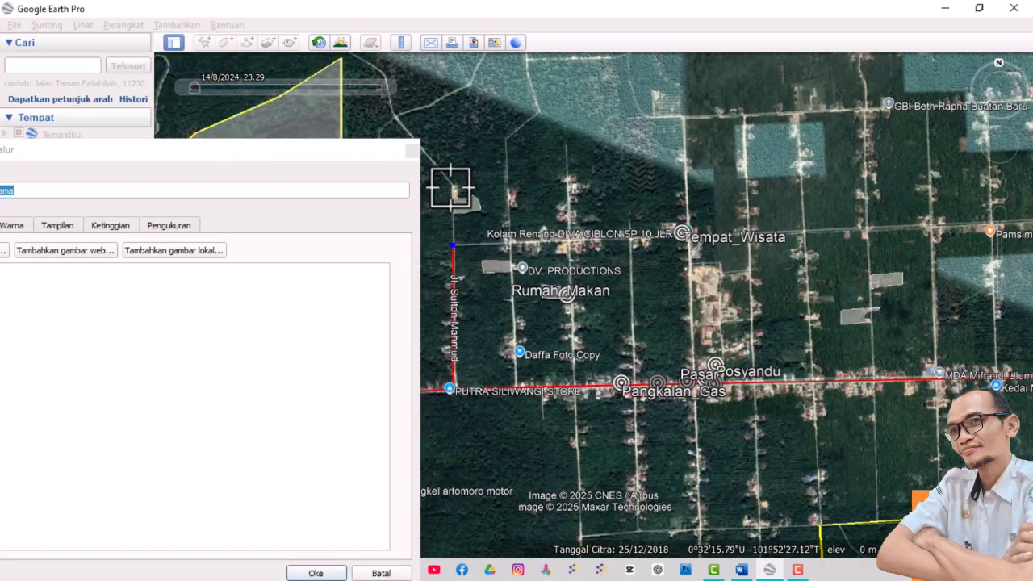
# Name the traced path Jalur_1 and save it in the Jalan folder.
pyautogui.moveTo(391, 158); pyautogui.dragTo(736, 81)
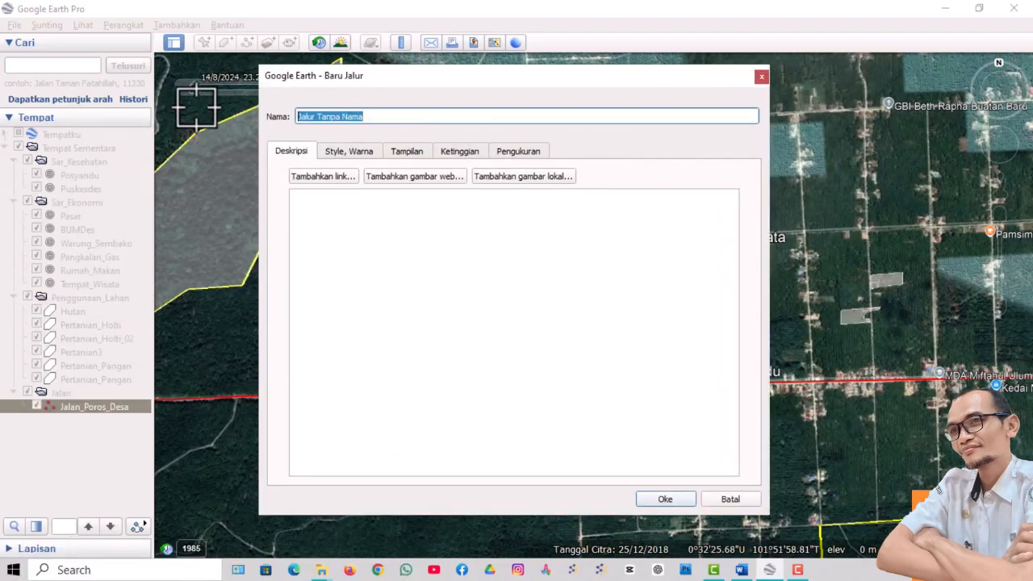
pyautogui.write('Jalur_1')
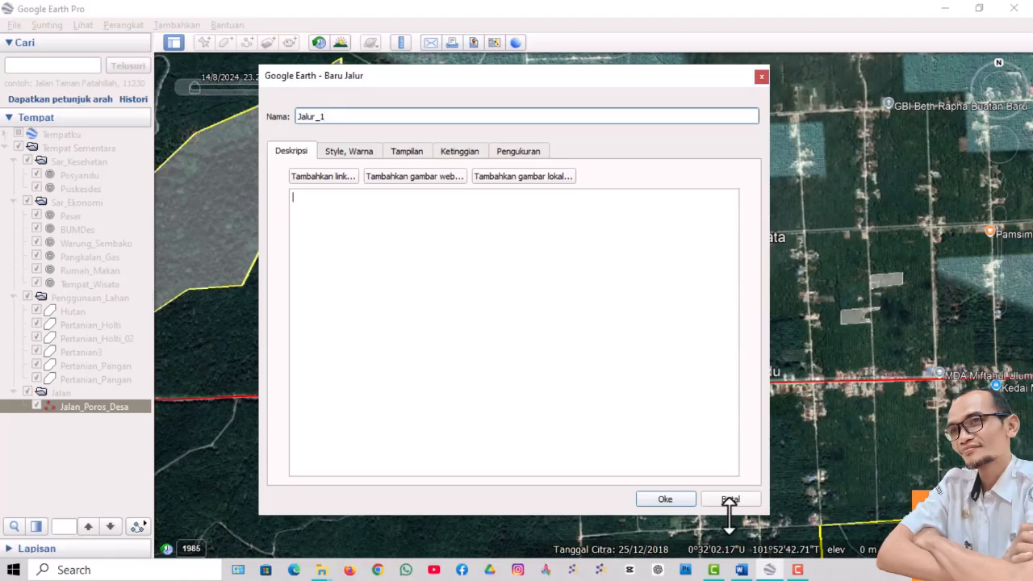
pyautogui.click(665, 499)
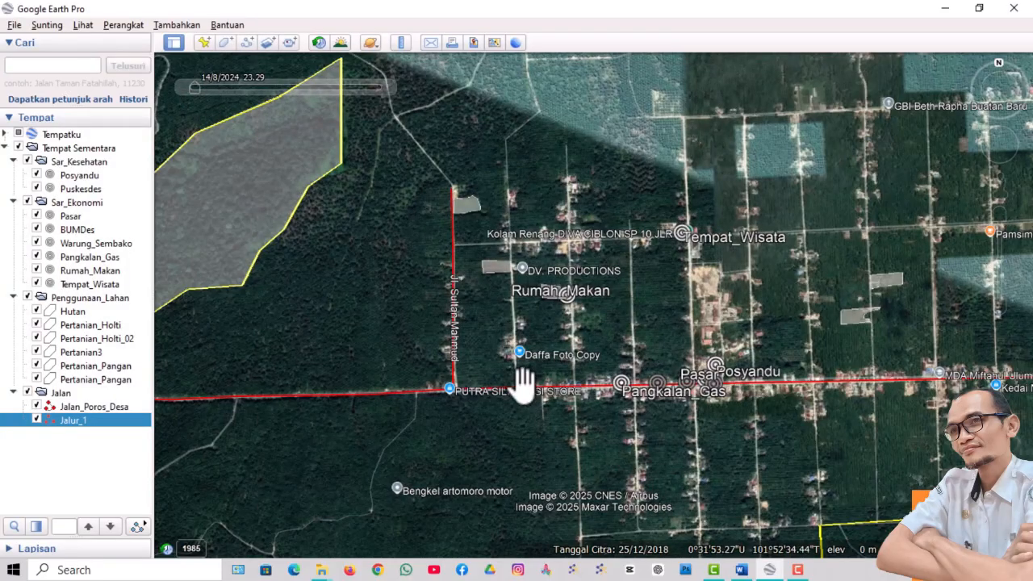
# Create the paths Jalur_2, Jalur_3 and Jalur_4 along the next three north-south roads east of Jalur_1.
pyautogui.click(247, 42)
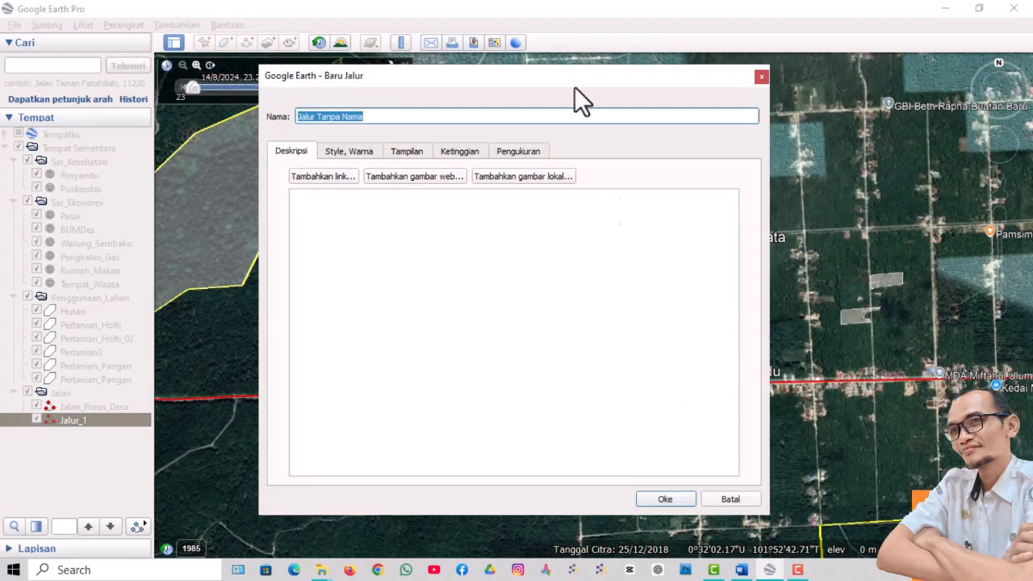
pyautogui.write('Jal')
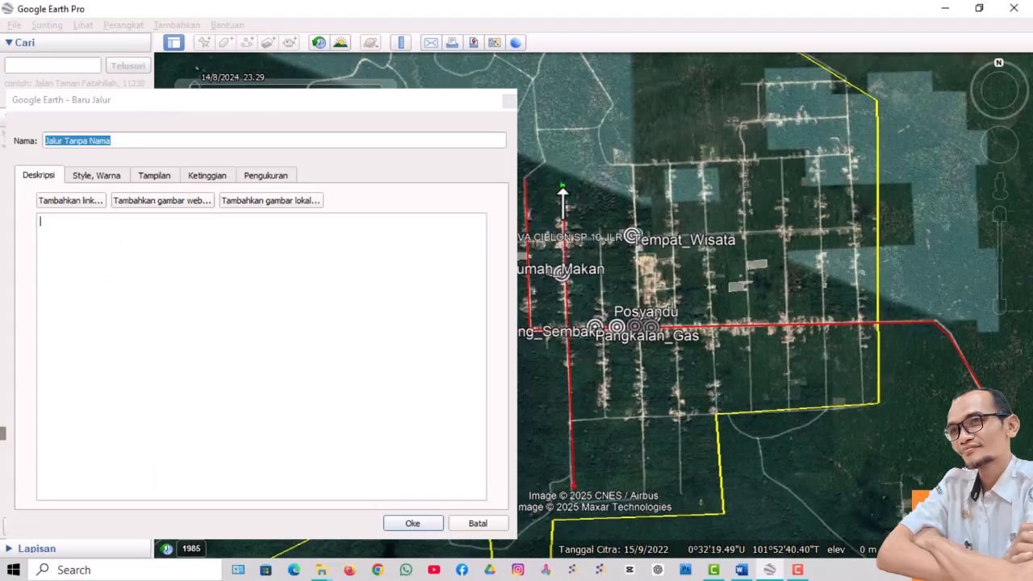
pyautogui.write('Jalur_3')
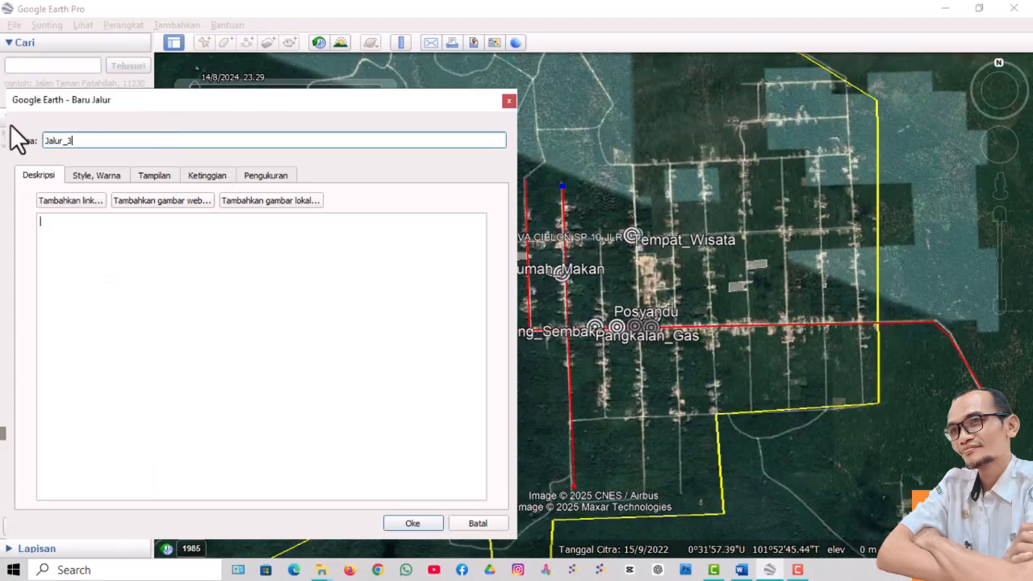
pyautogui.press('Return')
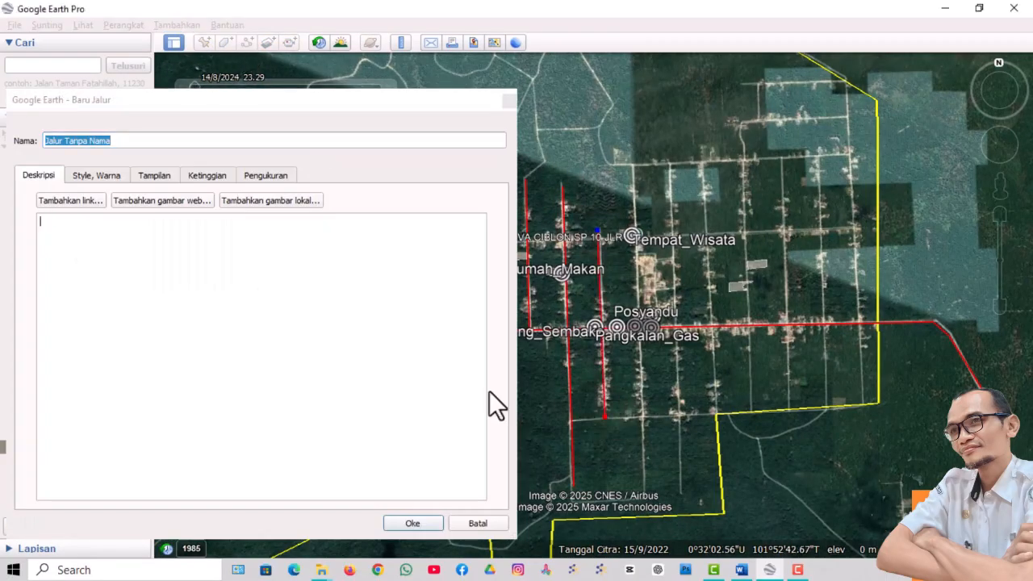
pyautogui.write('Jalur')
pyautogui.click(412, 523)
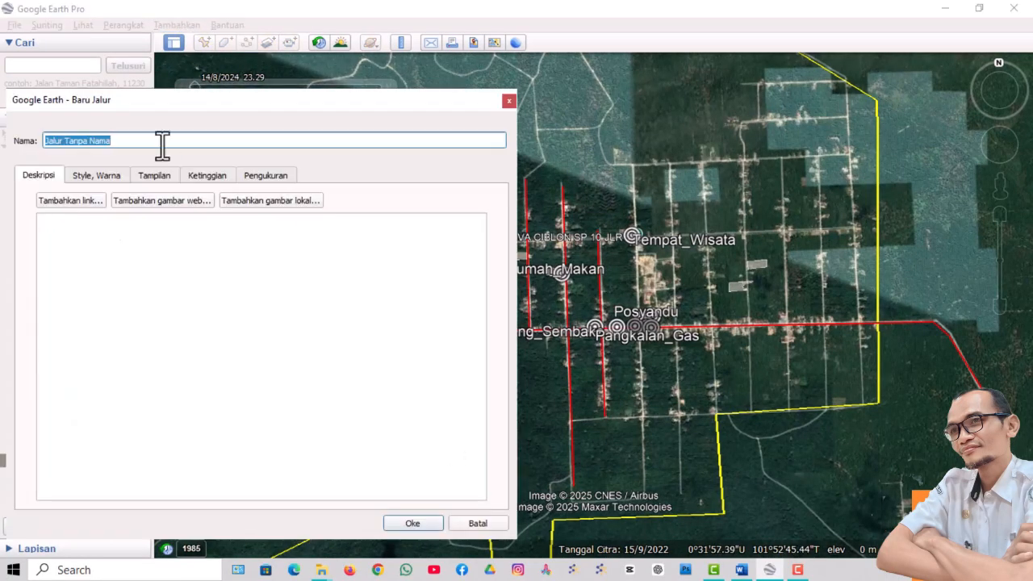
# Trace the north-south road running past Tempat_Wisata from its southern end and save it as Jalur5.
pyautogui.write('Jalur_5')
pyautogui.click(644, 489)
pyautogui.click(635, 166)
pyautogui.click(415, 524)
# Create the path Jalur6 along the next north-south road east of Jalur5, tracing it from south to north.
pyautogui.click(247, 43)
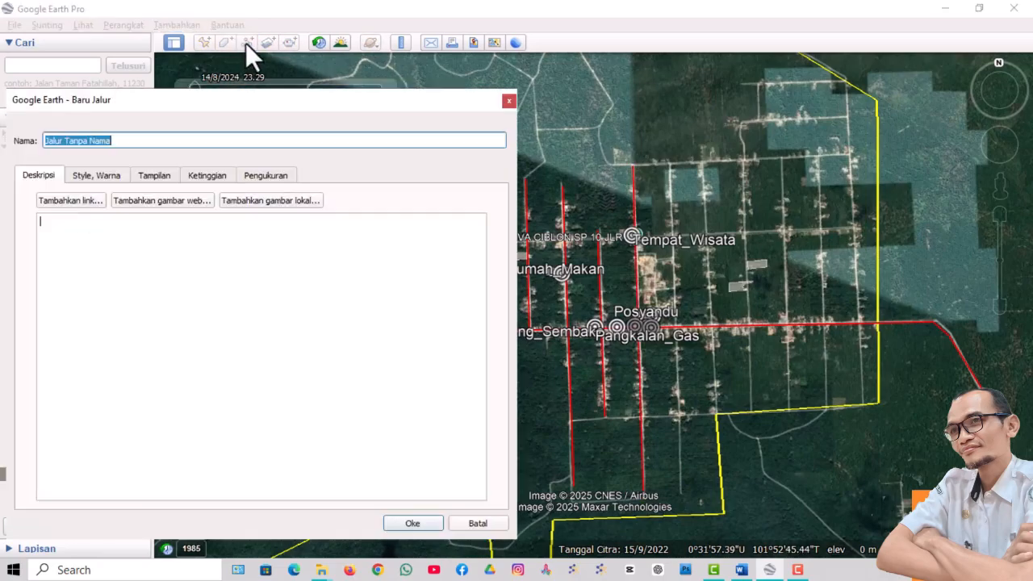
pyautogui.write('Jalur6')
pyautogui.click(683, 491)
pyautogui.click(669, 165)
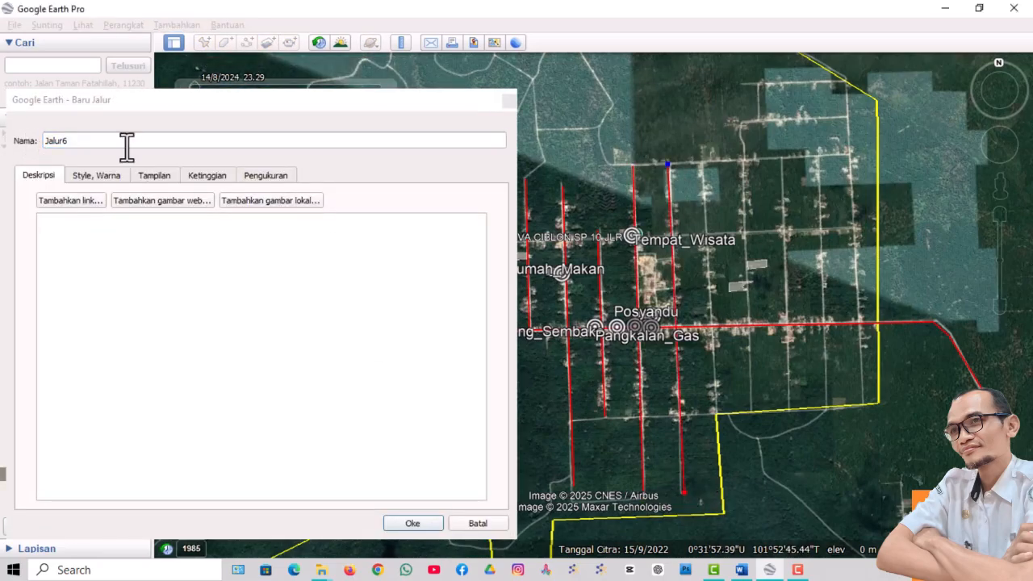
pyautogui.press('Return')
# Create the path Jalur7 along the road east of Jalur6, running north from the corner of the village boundary.
pyautogui.click(246, 42)
pyautogui.write('Jalur7')
pyautogui.click(715, 416)
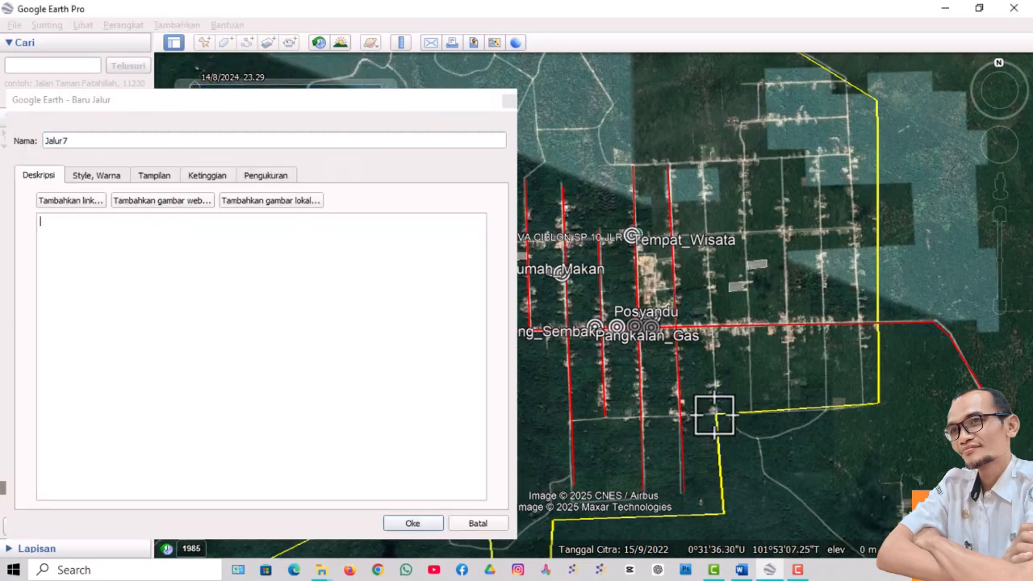
pyautogui.click(699, 164)
pyautogui.click(413, 523)
# Create the path Jalur8 along the road east of Jalur7, from the southern boundary past the northern cross road.
pyautogui.scroll(-3, 728, 145)
pyautogui.scroll(3, 729, 145)
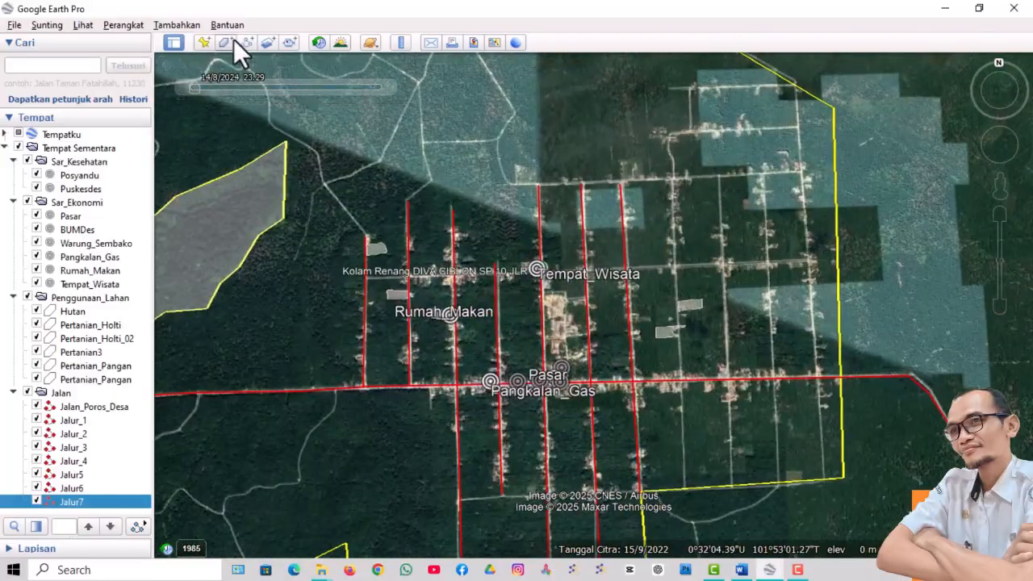
pyautogui.click(246, 42)
pyautogui.click(670, 137)
pyautogui.write('Jalur8')
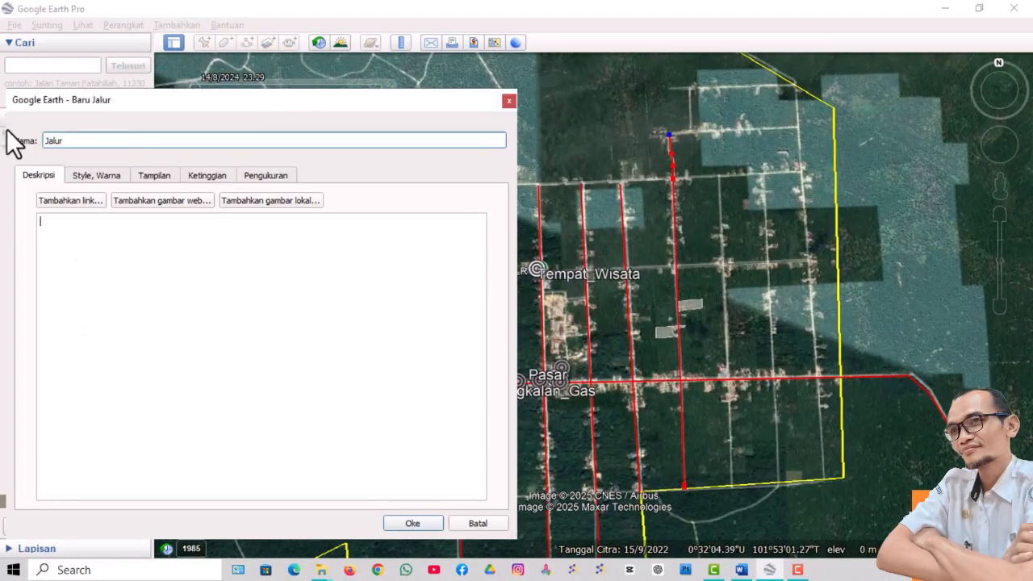
pyautogui.press('Return')
# Create the path Jalur9 from the southern boundary up to the northern cross road, east of Jalur8.
pyautogui.click(246, 43)
pyautogui.click(731, 487)
pyautogui.click(719, 176)
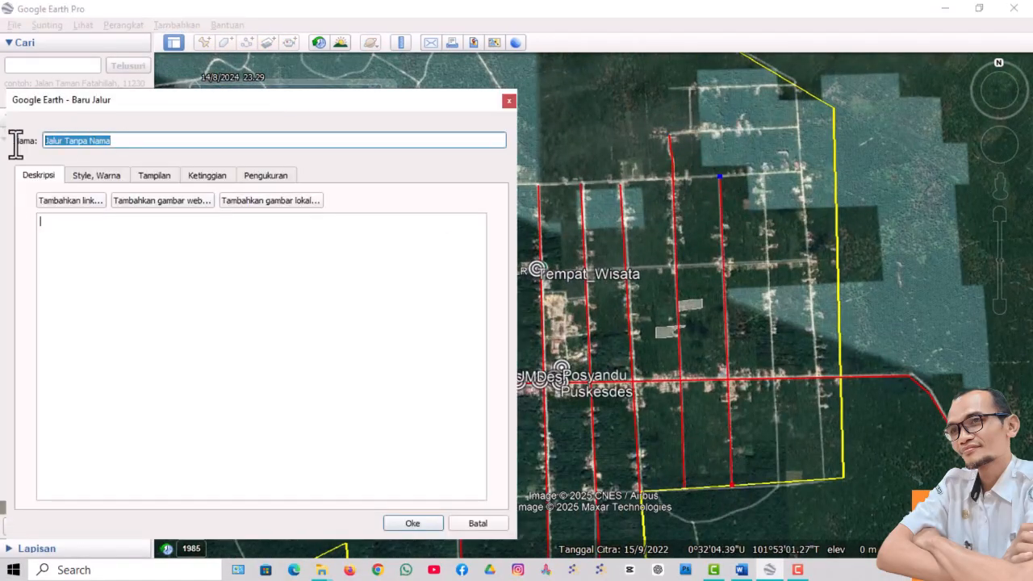
pyautogui.write('Jalur9')
pyautogui.press('Return')
# Create the path Jalur10 along the next road east of Jalur9, from the southern boundary to the northern cross road.
pyautogui.click(246, 42)
pyautogui.click(775, 484)
pyautogui.click(761, 175)
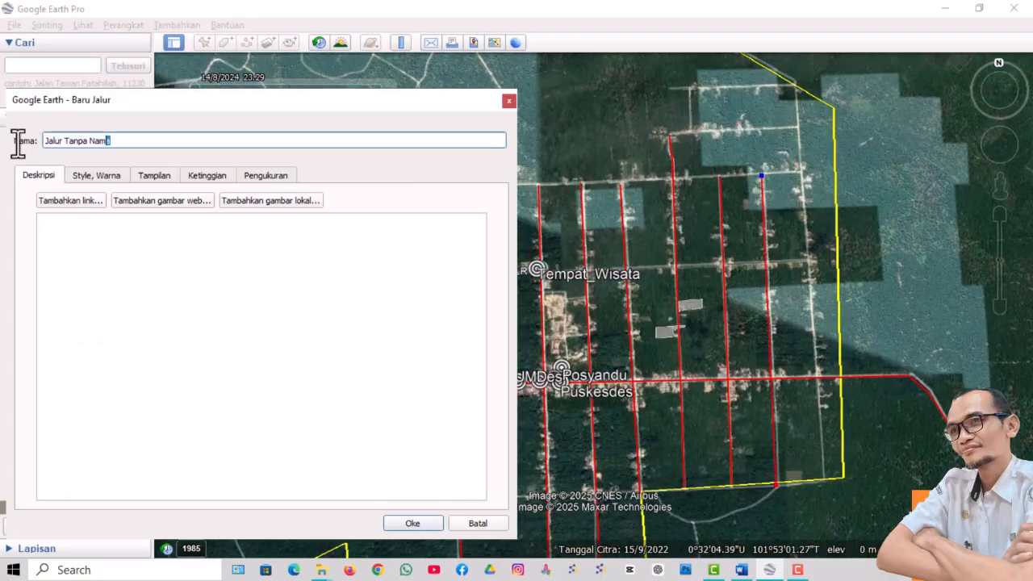
pyautogui.write('Jalur 10')
pyautogui.click(426, 528)
# Trace the easternmost north-south road from the southern boundary to its northern end and save it as Jalur_11.
pyautogui.click(246, 43)
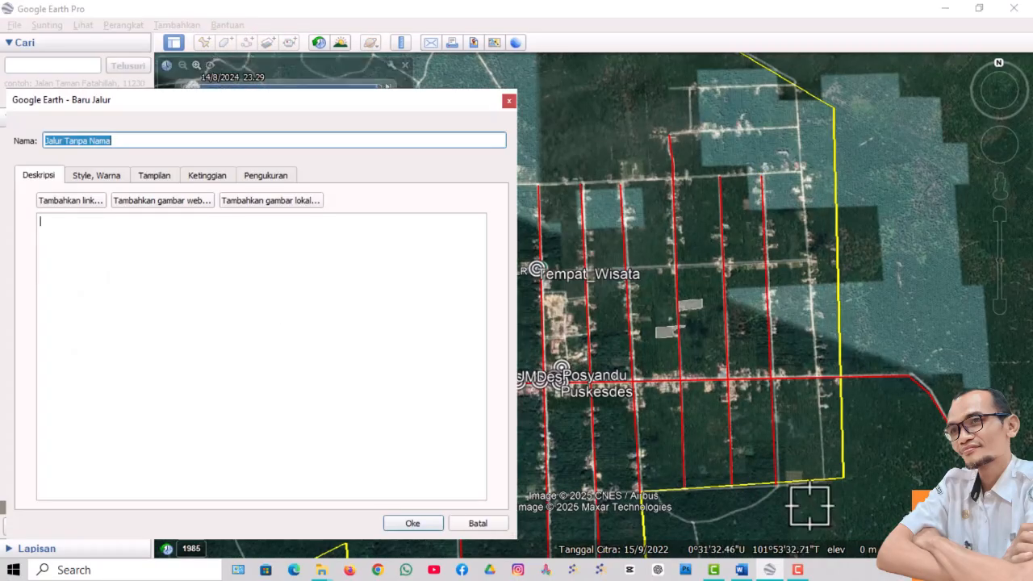
pyautogui.click(822, 478)
pyautogui.scroll(-3, 806, 176)
pyautogui.click(801, 136)
pyautogui.write('Jalur_11')
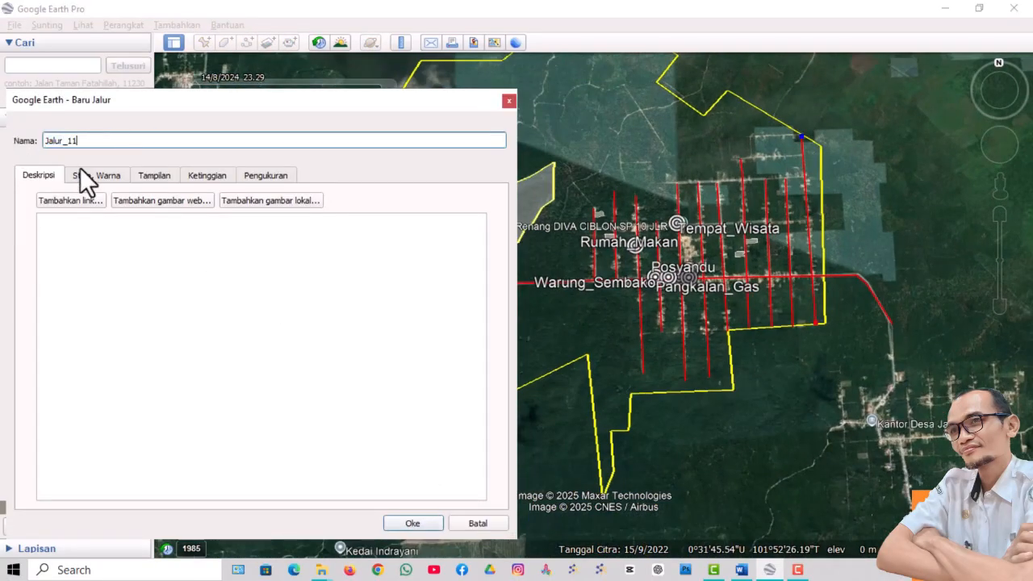
pyautogui.press('Return')
# Trace the southern east-west cross road from Jalur_11 westward as a path with the default name Jalur Tanpa Nama.
pyautogui.scroll(2, 700, 234)
pyautogui.scroll(-2, 700, 234)
pyautogui.scroll(2, 812, 426)
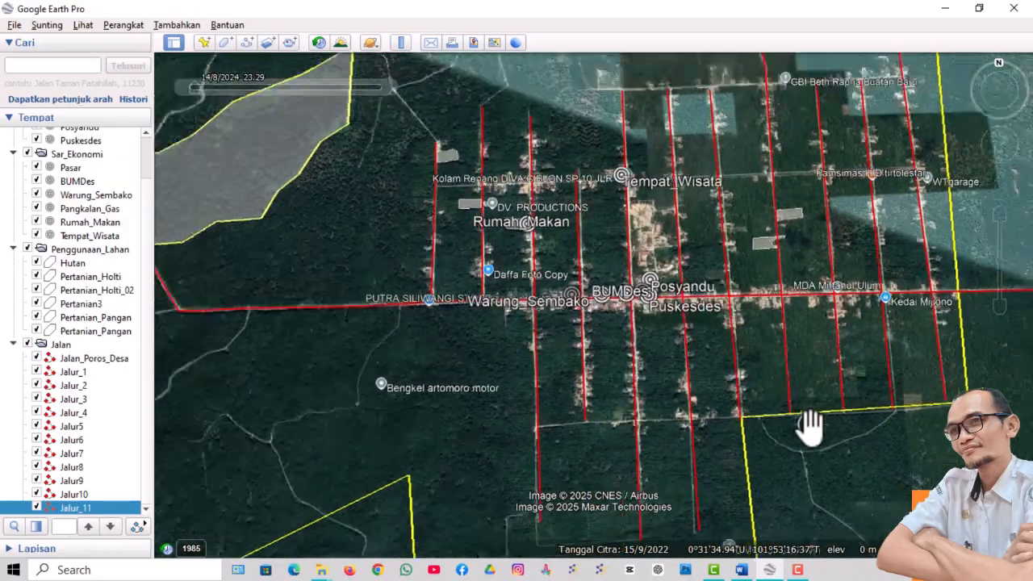
pyautogui.click(239, 41)
pyautogui.click(936, 410)
pyautogui.click(564, 424)
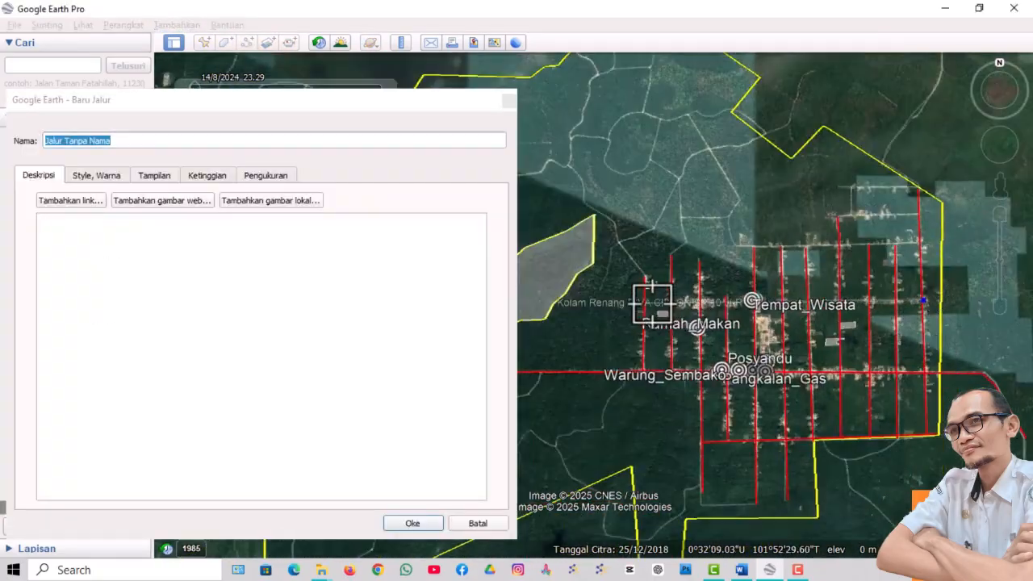
# Finish tracing the east-west road past Tempat_Wisata at Jl. Sultan Mahmud and save the path as Poros_2.
pyautogui.scroll(3, 652, 304)
pyautogui.click(659, 296)
pyautogui.moveTo(117, 141); pyautogui.dragTo(16, 139)
pyautogui.write('Poros_2')
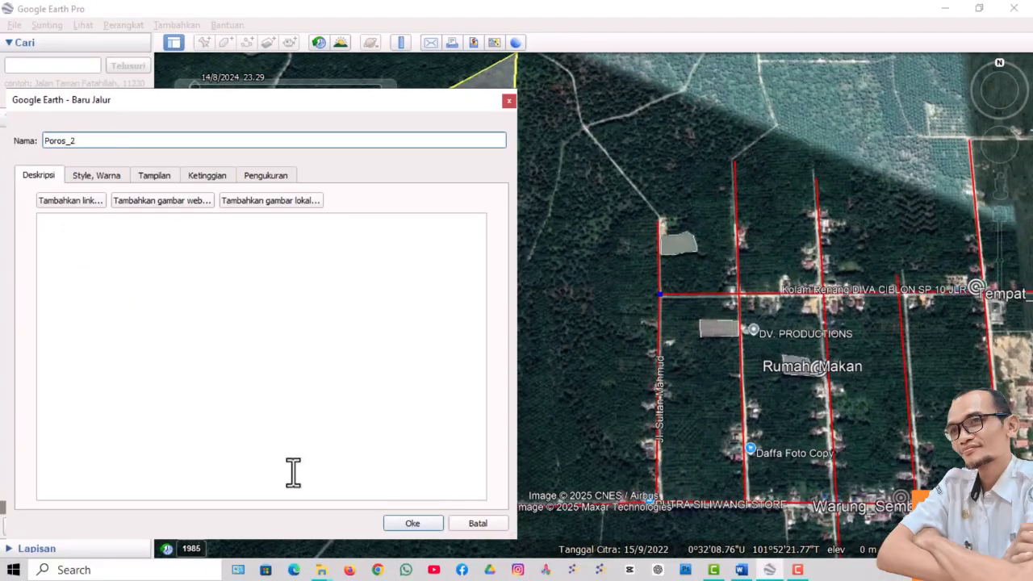
pyautogui.click(412, 523)
# Trace the east-west cross road north of Poros_2 from Jalur_11 westward and save the path as Poros_3.
pyautogui.scroll(-3, 645, 396)
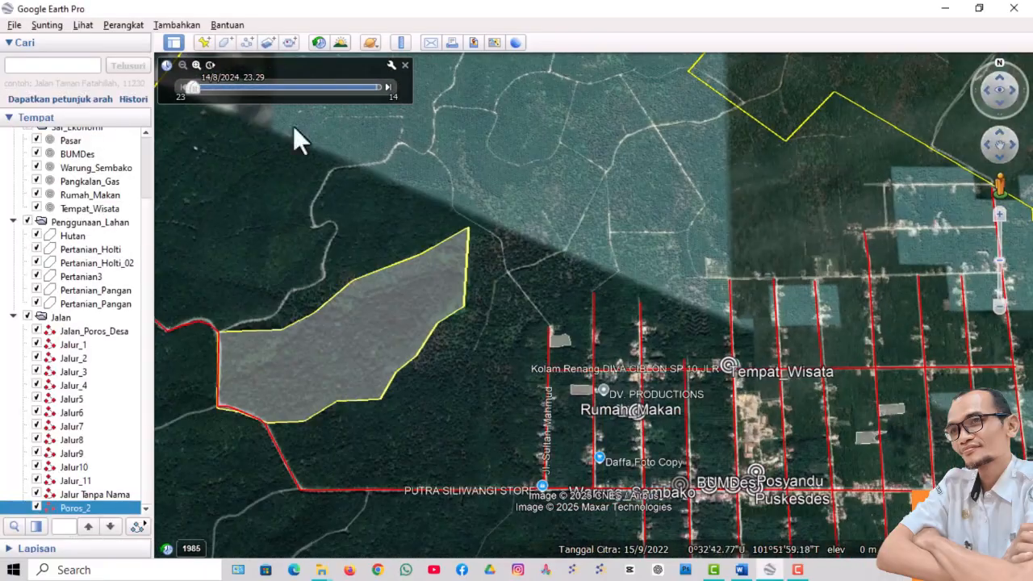
pyautogui.click(239, 41)
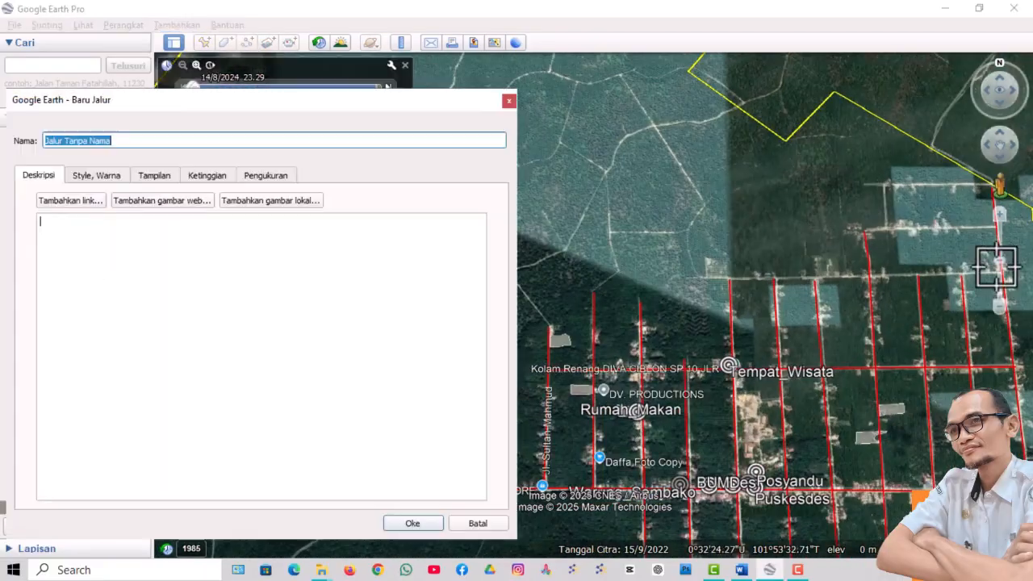
pyautogui.click(700, 278)
pyautogui.write('Poros_3')
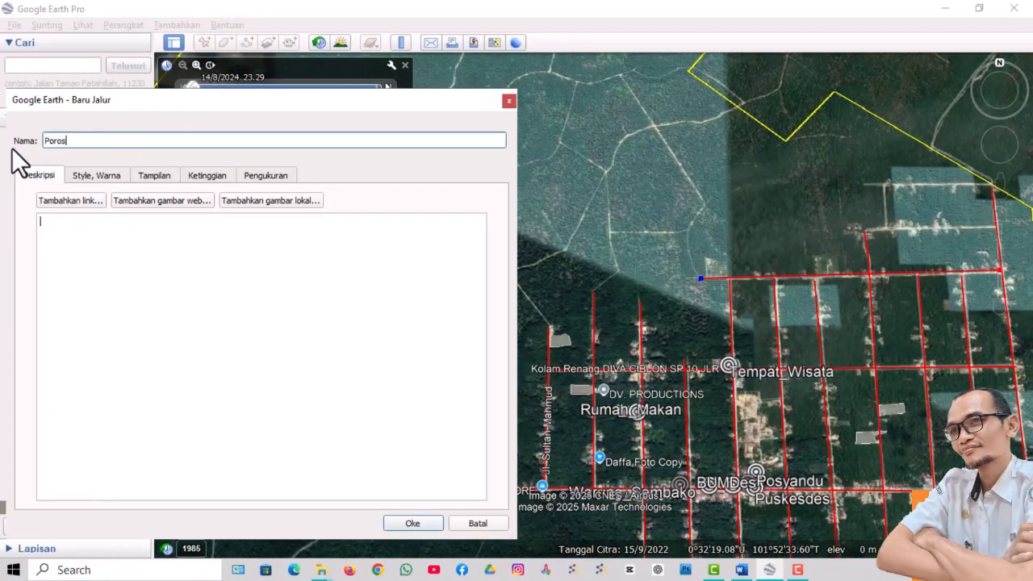
pyautogui.click(416, 522)
# Trace the next short cross road north of Poros_3 westward from Jalur_11 and save the path as Poros_4.
pyautogui.moveTo(1021, 201); pyautogui.dragTo(955, 247)
pyautogui.click(247, 42)
pyautogui.click(764, 277)
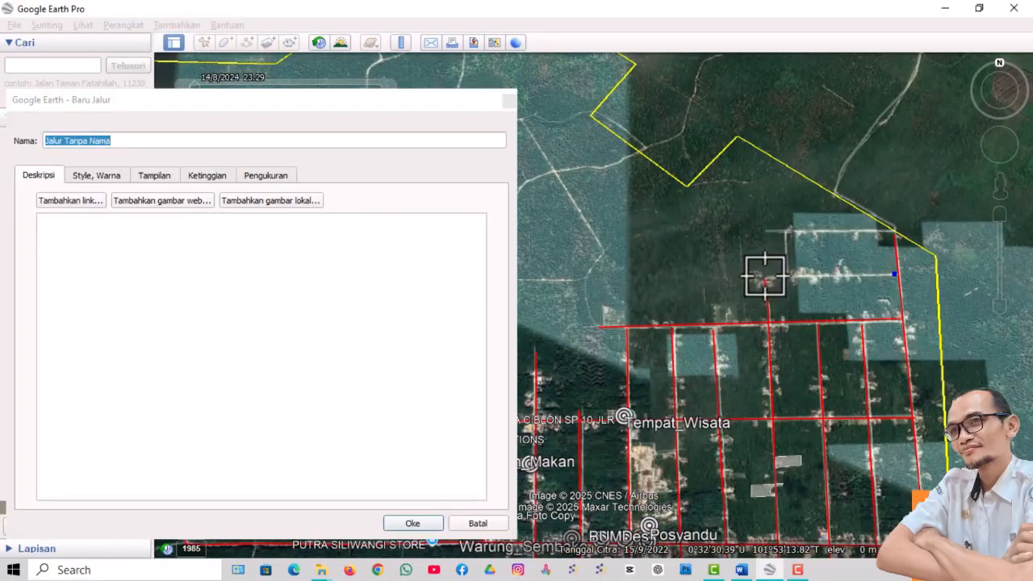
pyautogui.moveTo(113, 140); pyautogui.dragTo(11, 143)
pyautogui.write('Poros_4')
pyautogui.click(413, 523)
# Trace the northernmost cross road westward from the village boundary at Jalur_11's upper end and save it as Poros_5.
pyautogui.scroll(-4, 787, 281)
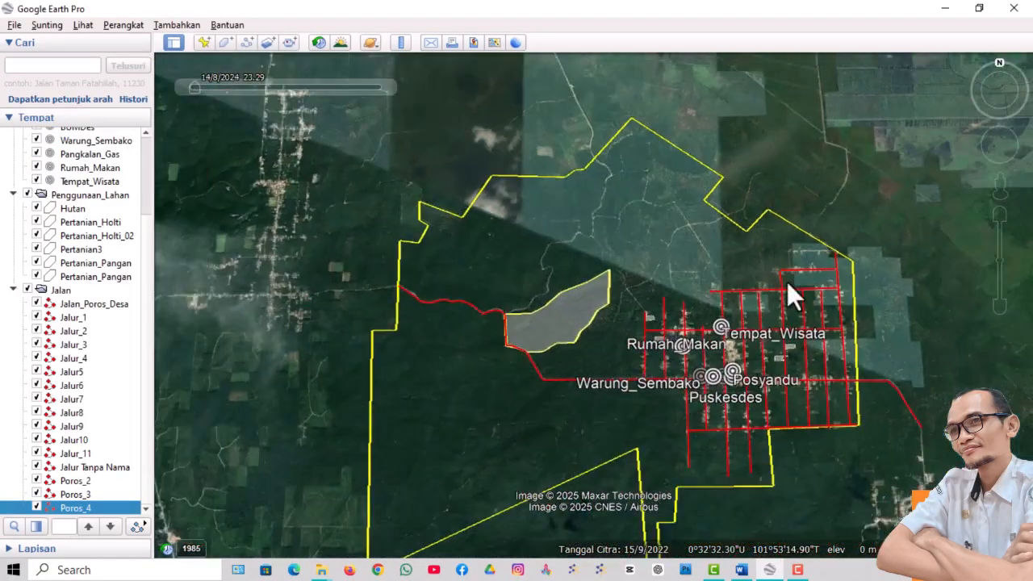
pyautogui.scroll(5, 823, 234)
pyautogui.click(244, 42)
pyautogui.click(865, 287)
pyautogui.click(679, 288)
pyautogui.moveTo(113, 141); pyautogui.dragTo(39, 140)
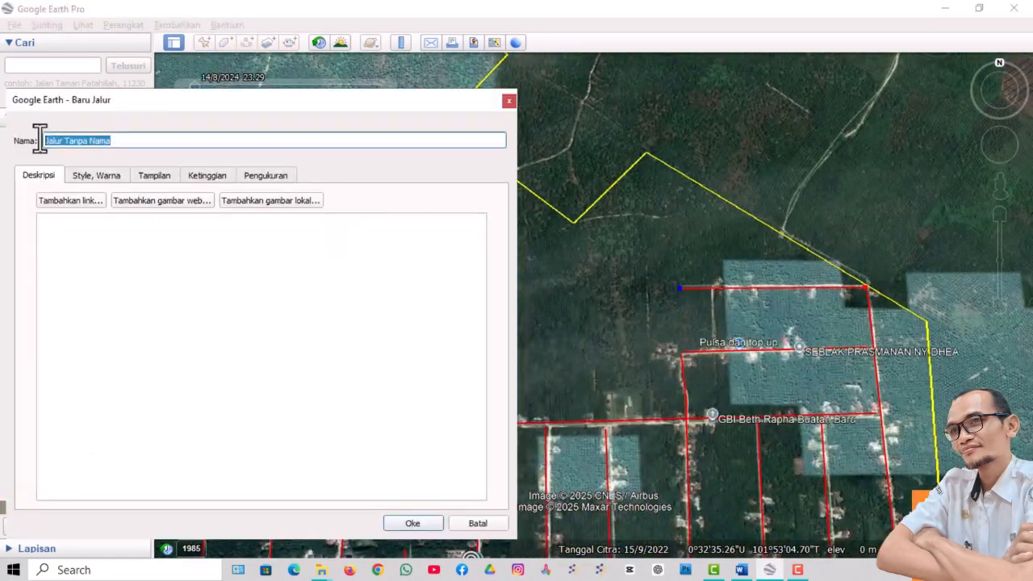
pyautogui.write('Poros_5')
pyautogui.click(412, 523)
pyautogui.scroll(-3, 844, 340)
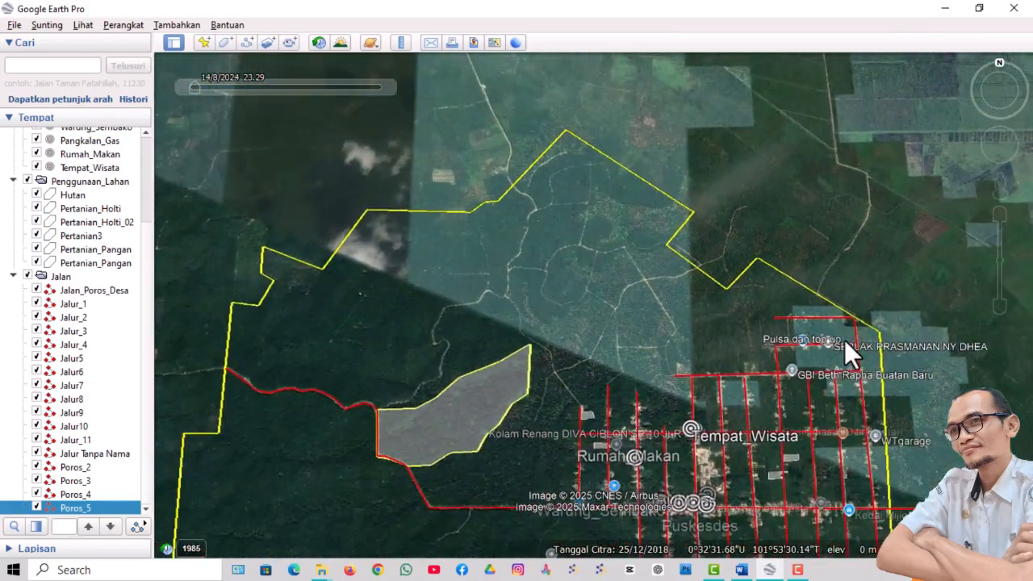
pyautogui.moveTo(846, 341); pyautogui.dragTo(702, 253)
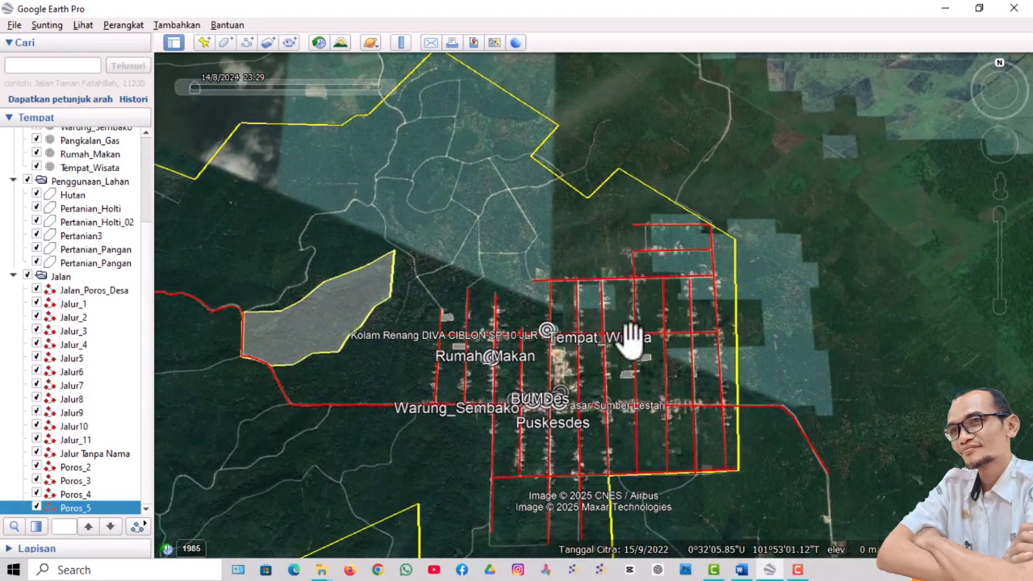
pyautogui.scroll(-3, 719, 334)
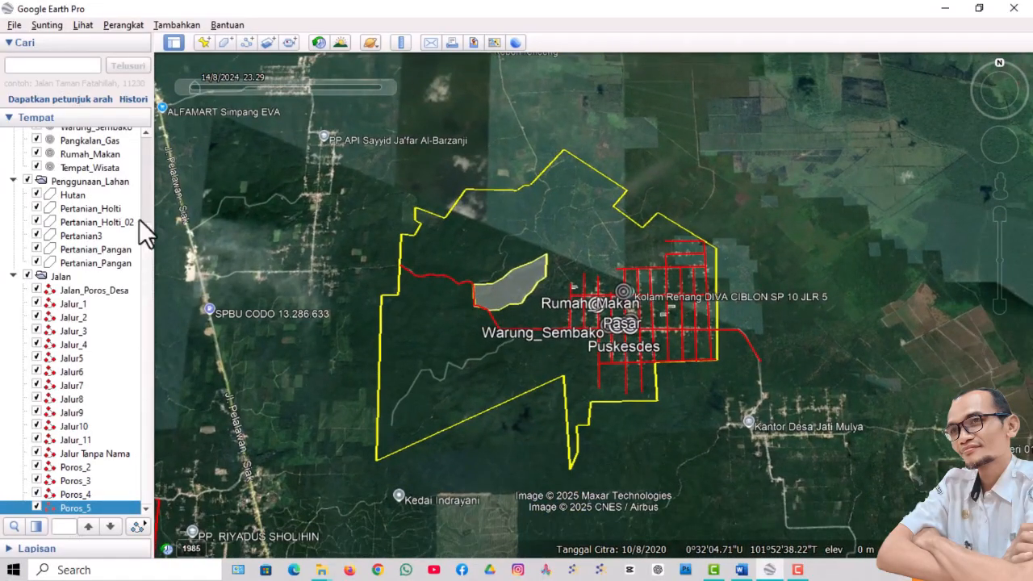
# Start saving the Sar_Kesehatan folder as a file and browse on Data (E:) to BELAJAR_PETA > Prroject_Praktek Peta > KML.
pyautogui.scroll(3, 145, 133)
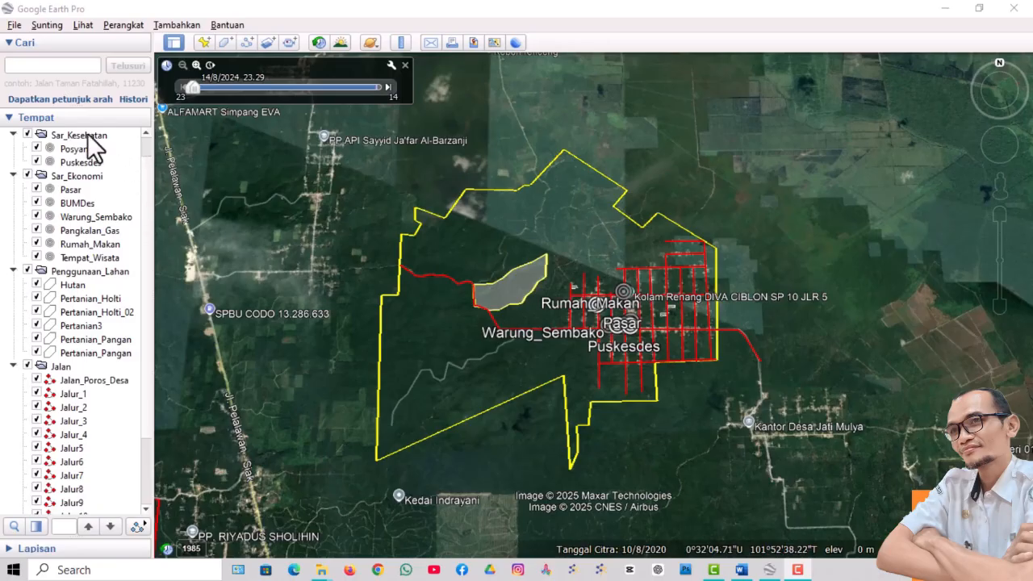
pyautogui.scroll(1, 92, 161)
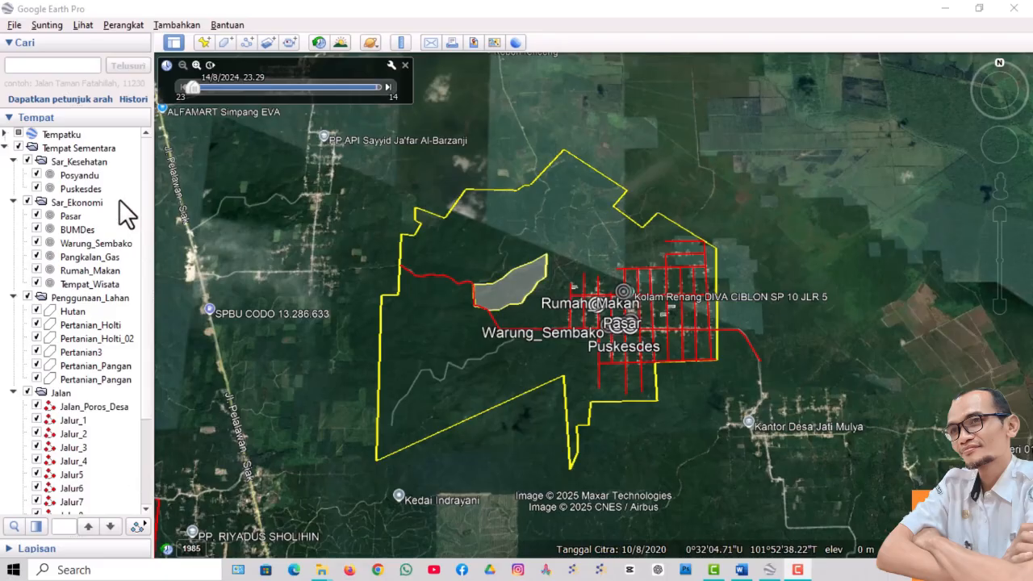
pyautogui.rightClick(98, 162)
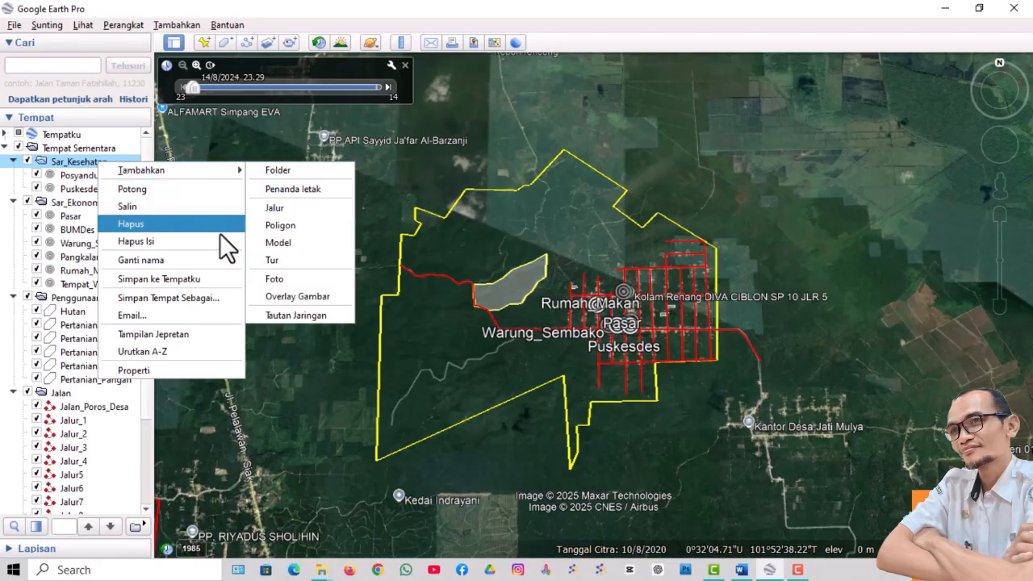
pyautogui.click(210, 295)
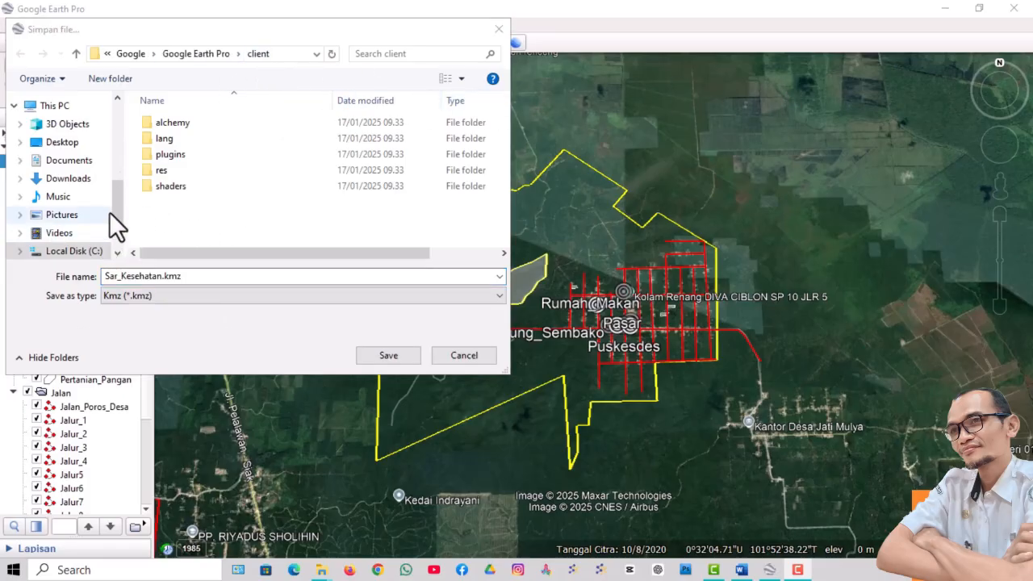
pyautogui.moveTo(113, 216); pyautogui.dragTo(121, 249)
pyautogui.click(62, 210)
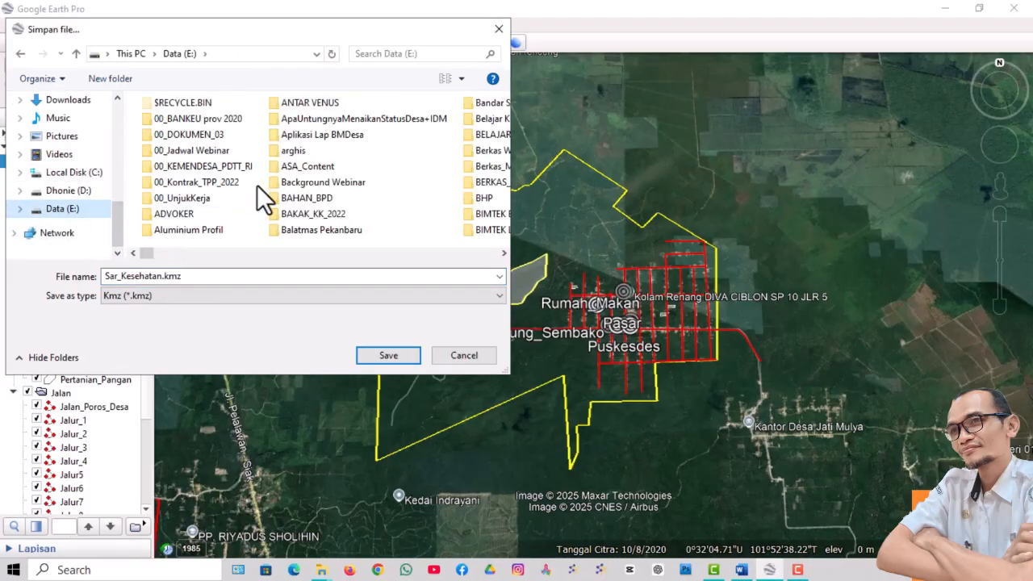
pyautogui.hscroll(1, 326, 218)
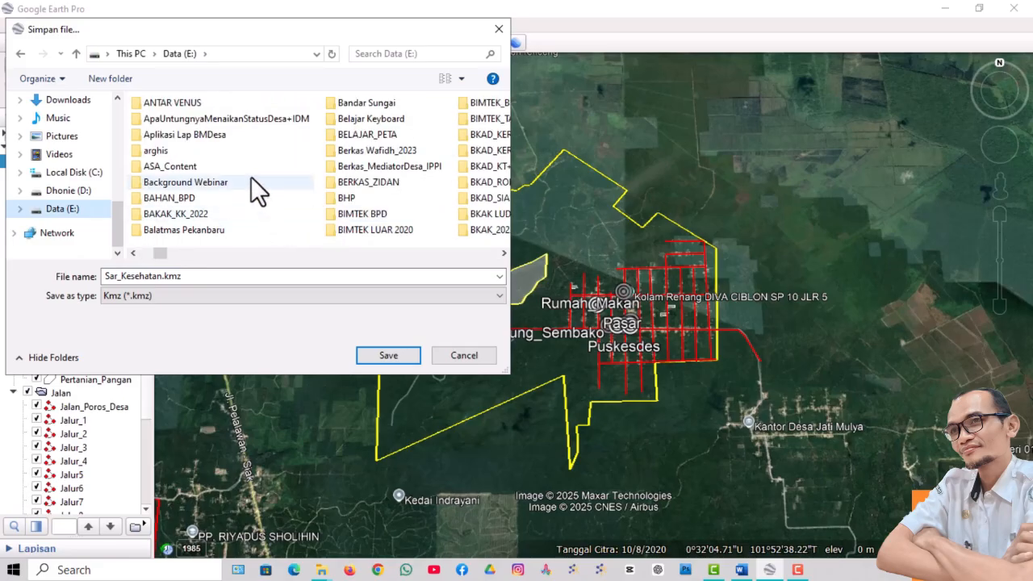
pyautogui.click(347, 139)
pyautogui.doubleClick(347, 139)
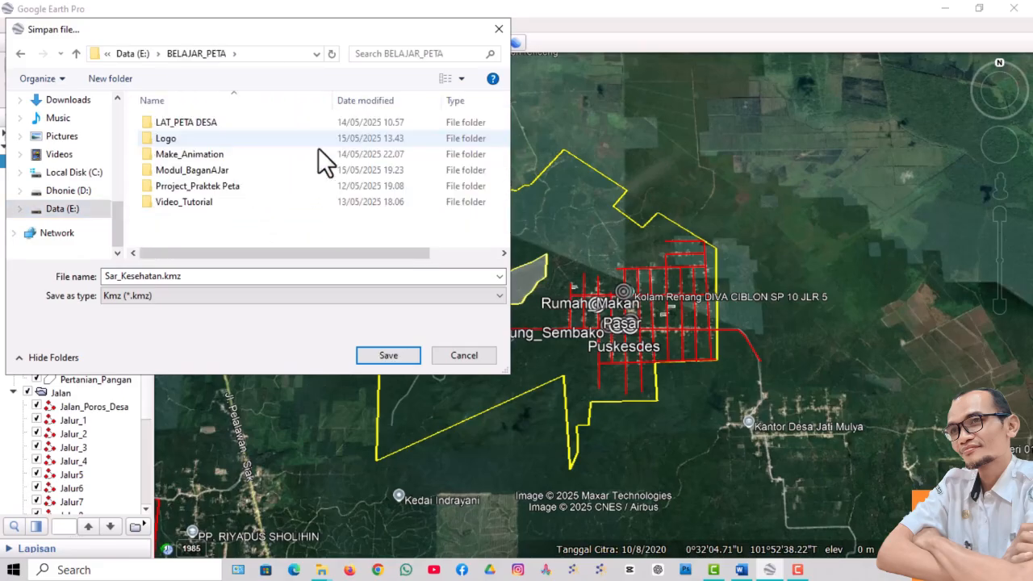
pyautogui.doubleClick(201, 188)
pyautogui.doubleClick(169, 153)
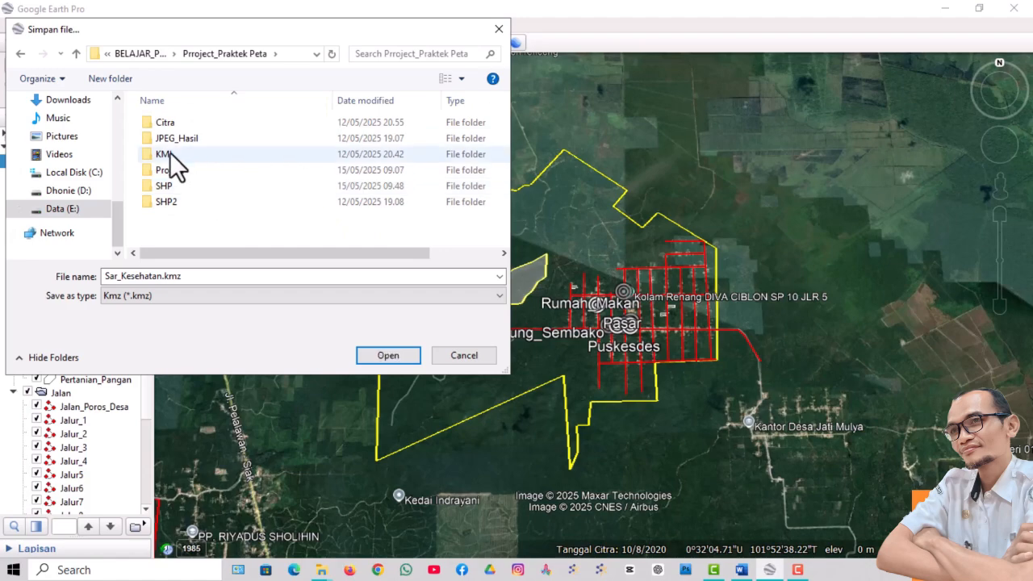
# Set the file type to Kml and save Sar_Kesehatan.kml.
pyautogui.click(125, 295)
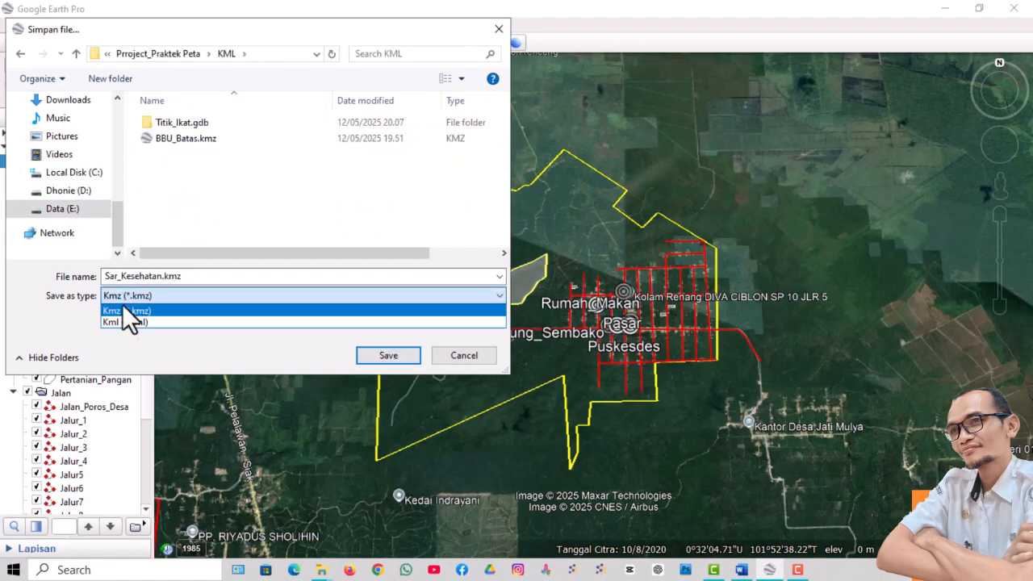
pyautogui.click(120, 319)
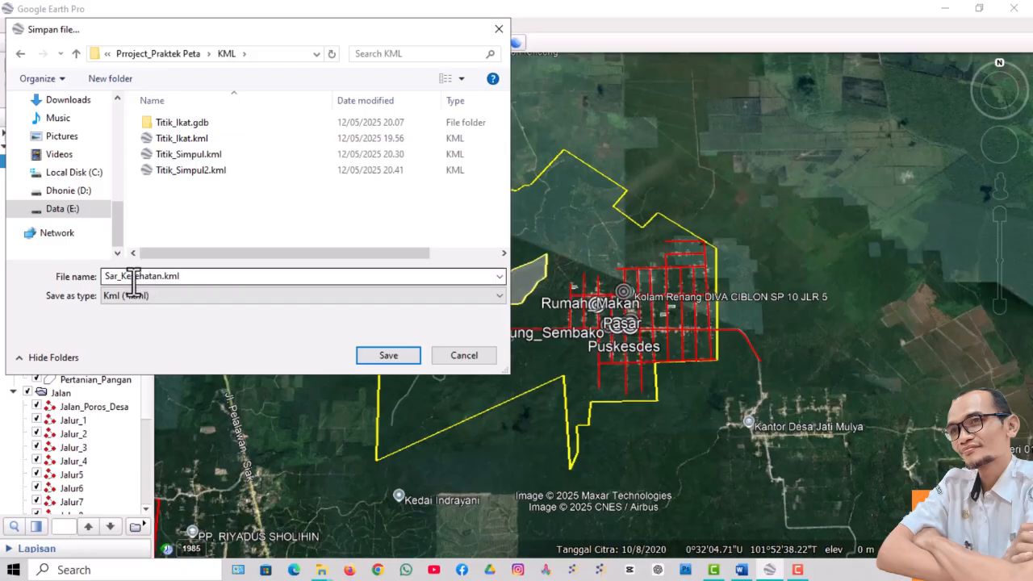
pyautogui.click(393, 356)
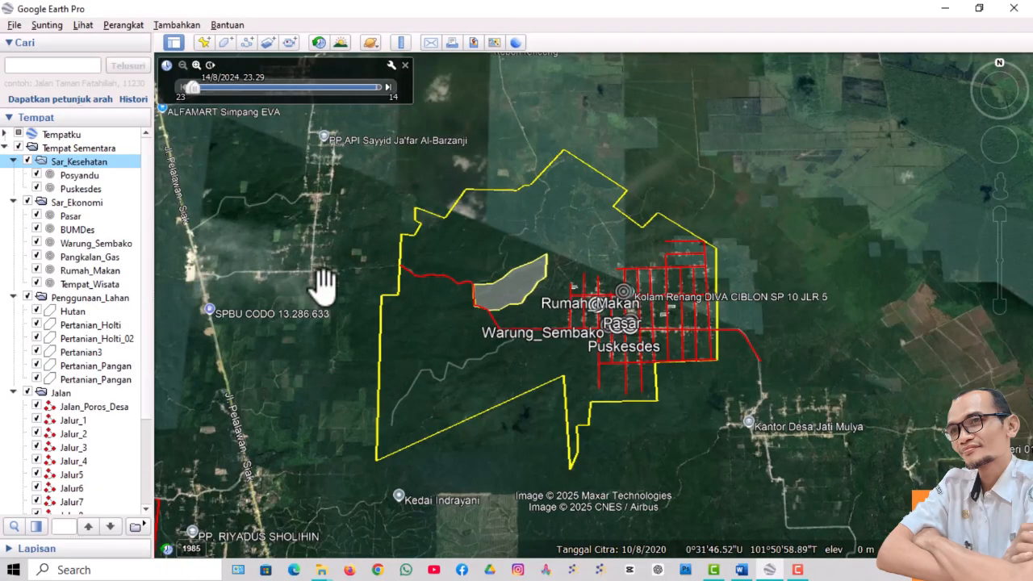
# Export the Sar_Ekonomi folder as Sar_Ekonomi.kml into the same KML folder.
pyautogui.rightClick(93, 203)
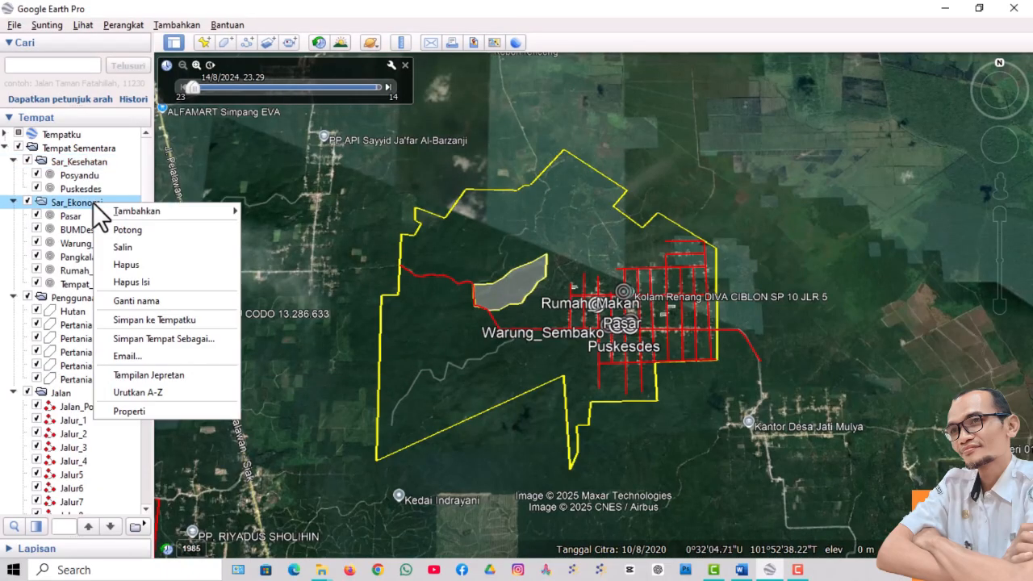
pyautogui.click(178, 339)
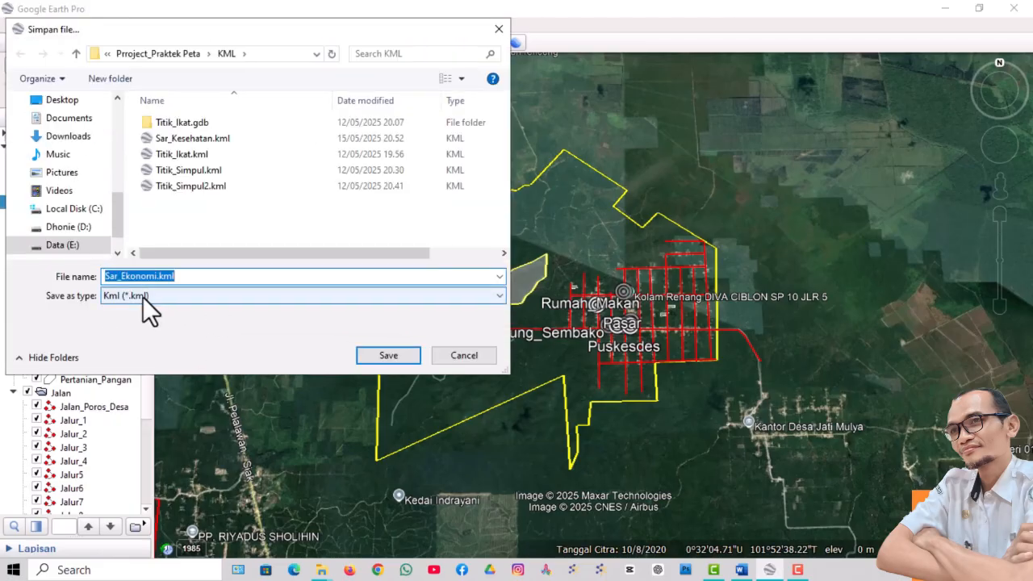
pyautogui.click(379, 355)
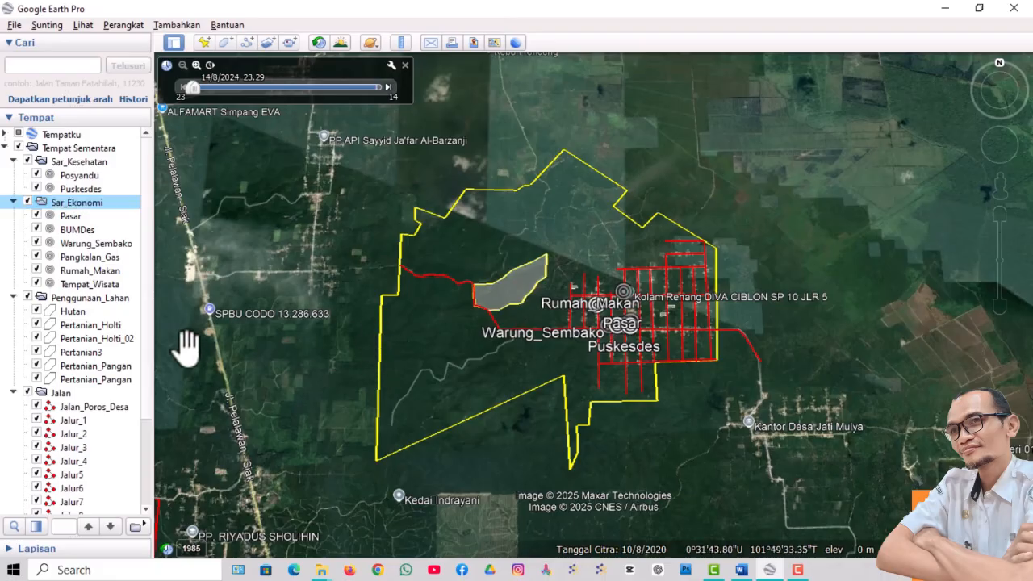
# Export the Penggunaan_Lahan folder as Penggunaan_Lahan.kml in Kml format into the KML folder.
pyautogui.rightClick(117, 300)
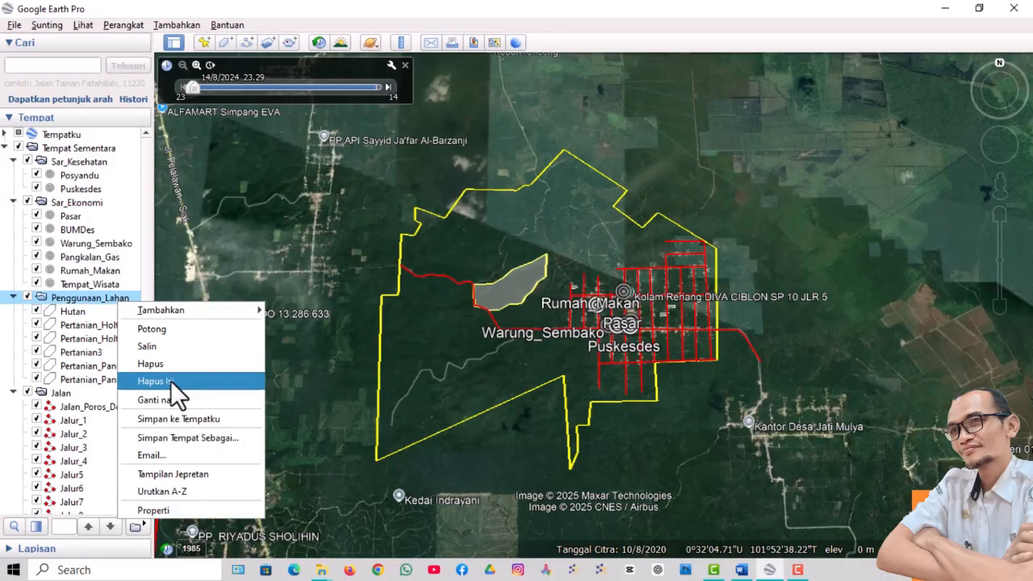
pyautogui.click(190, 439)
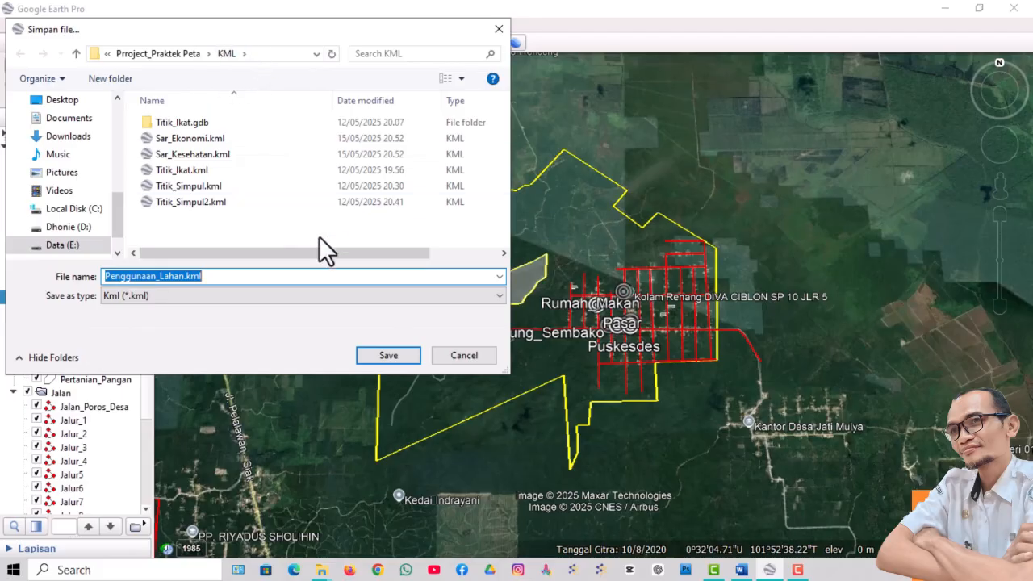
pyautogui.click(159, 292)
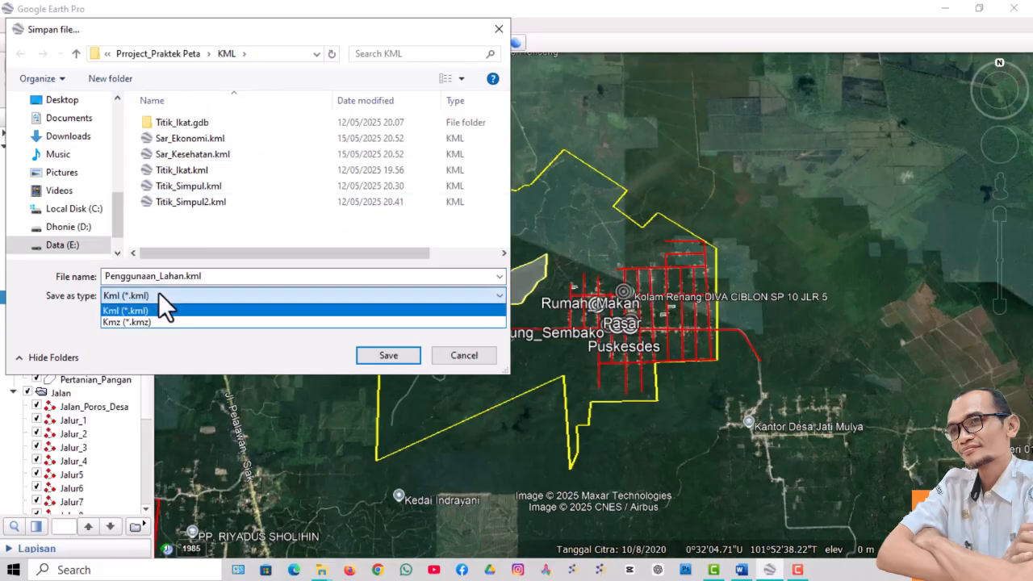
pyautogui.click(158, 292)
pyautogui.click(158, 292)
pyautogui.click(160, 297)
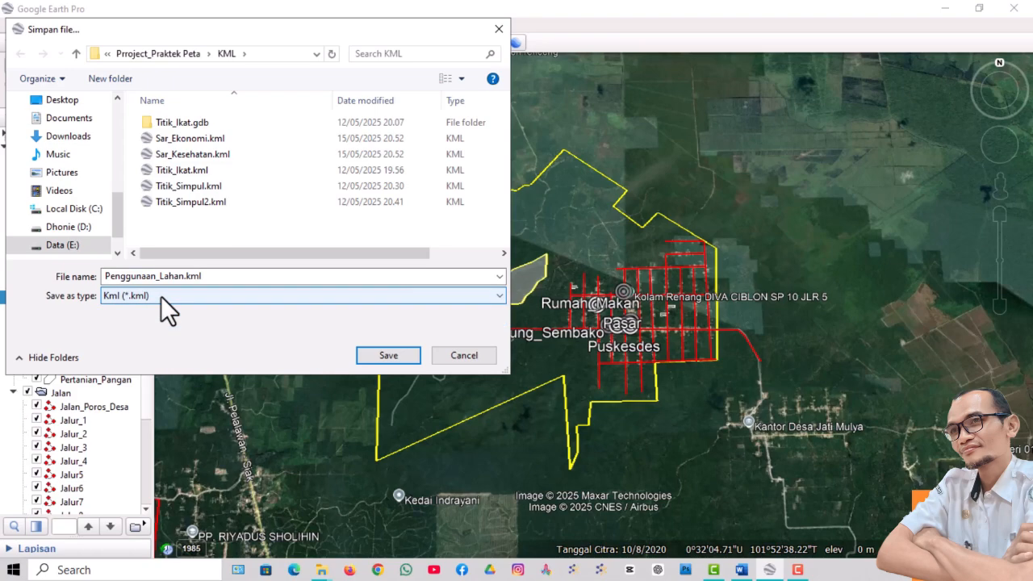
pyautogui.click(371, 355)
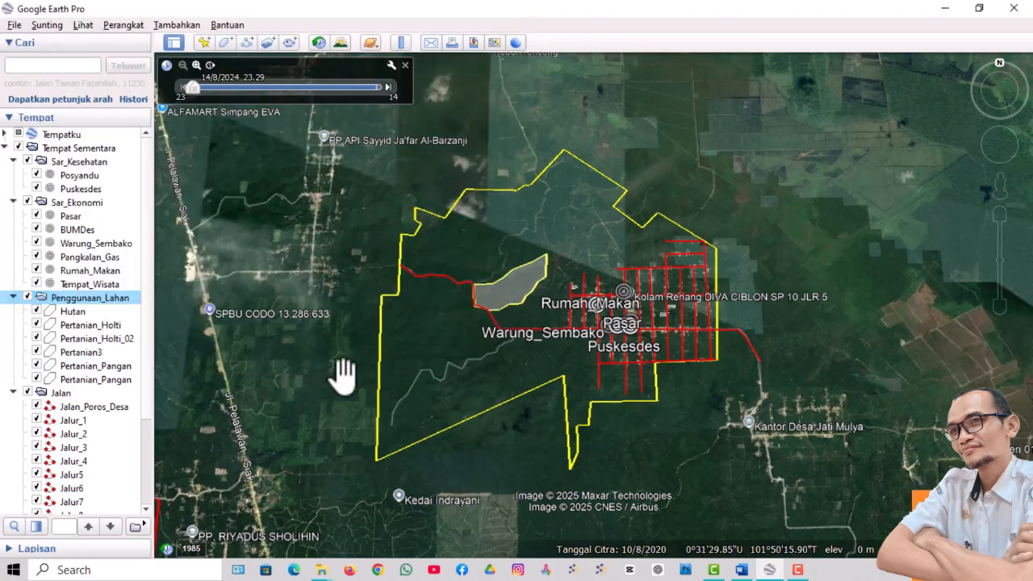
# Export the Jalan folder as Jalan.kml in Kml format into the KML folder.
pyautogui.click(56, 397)
pyautogui.rightClick(57, 396)
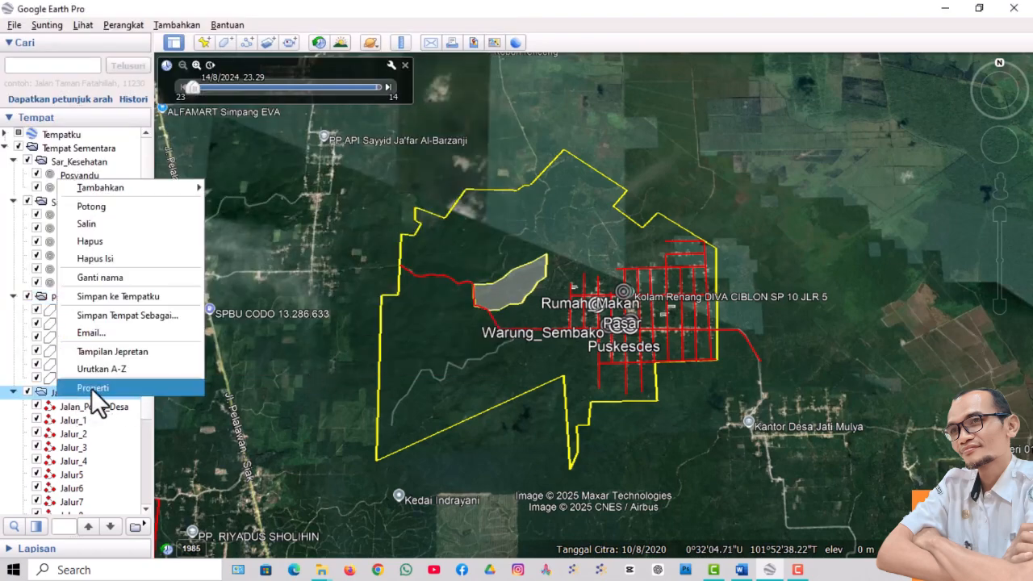
pyautogui.click(114, 316)
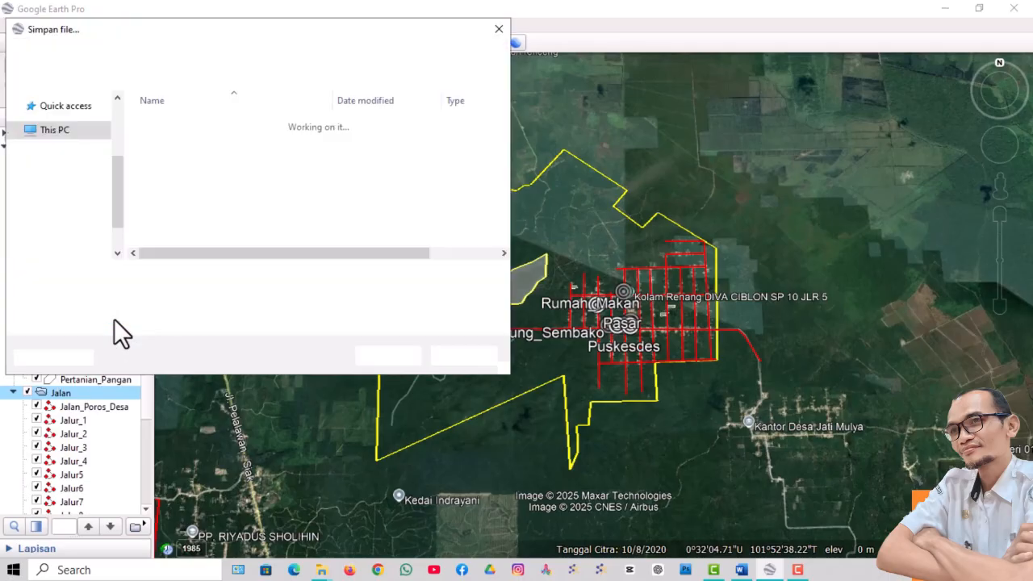
pyautogui.click(155, 295)
pyautogui.click(139, 297)
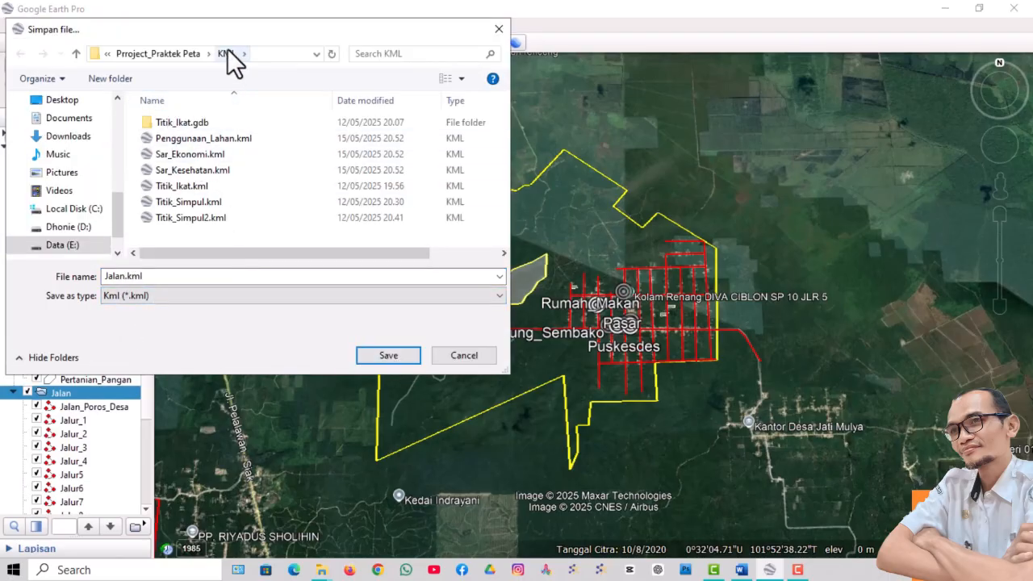
pyautogui.click(392, 358)
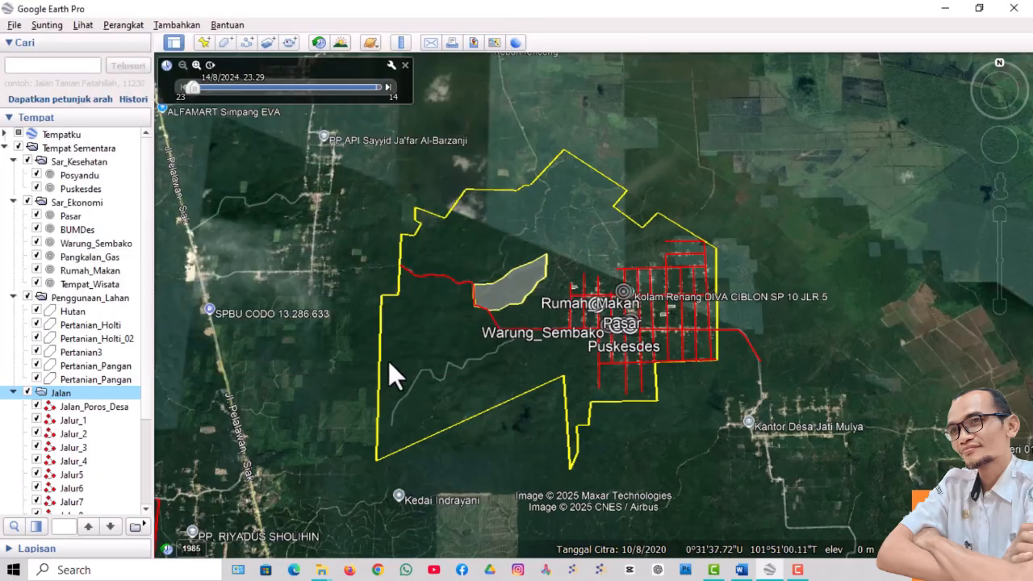
# Switch to File Explorer and check the exported Jalan, Penggunaan_Lahan, Sar_Ekonomi and Sar_Kesehatan files in the KML folder.
pyautogui.click(321, 569)
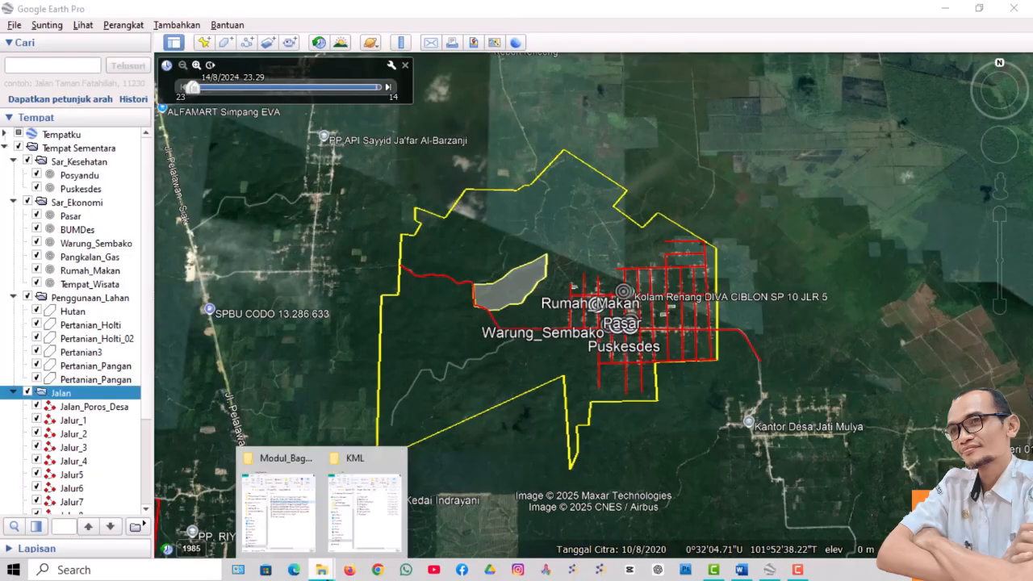
pyautogui.click(346, 517)
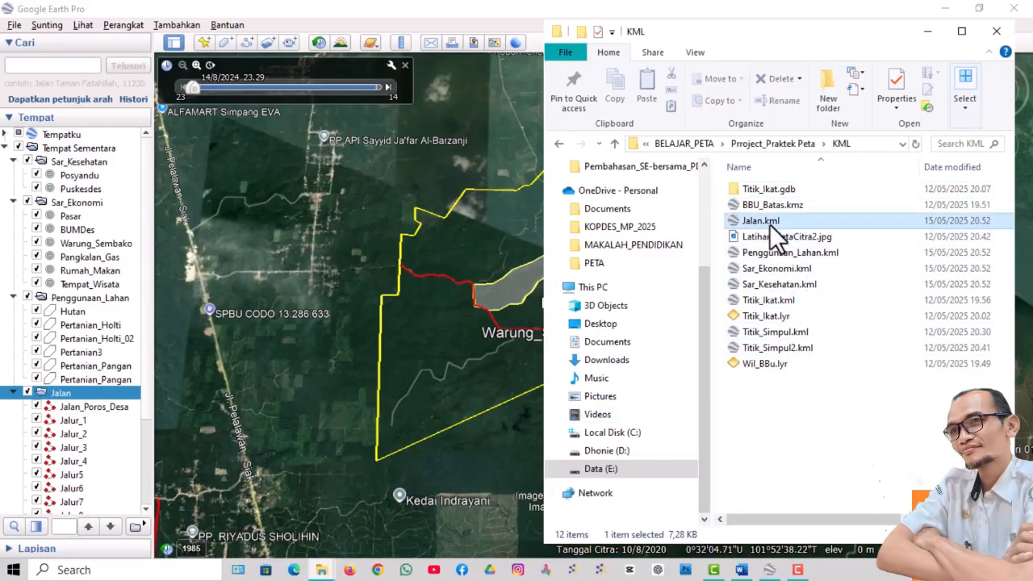
pyautogui.click(768, 253)
pyautogui.click(768, 267)
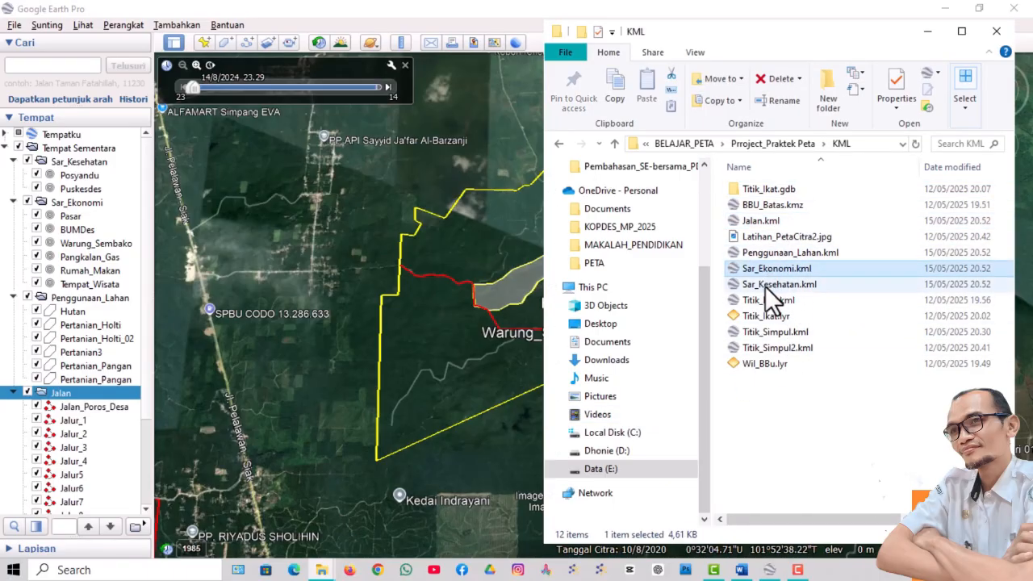
pyautogui.click(769, 286)
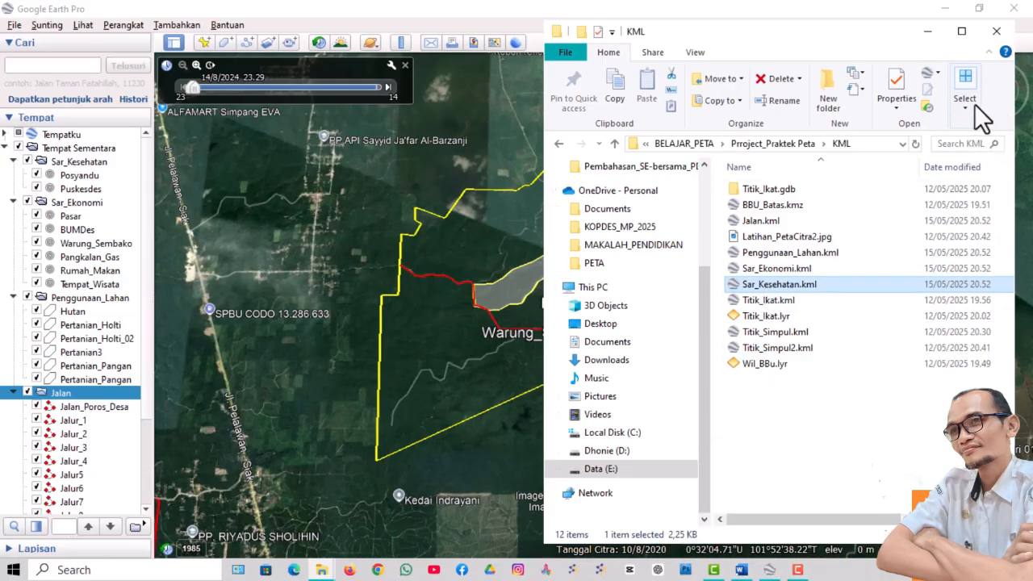
pyautogui.click(928, 31)
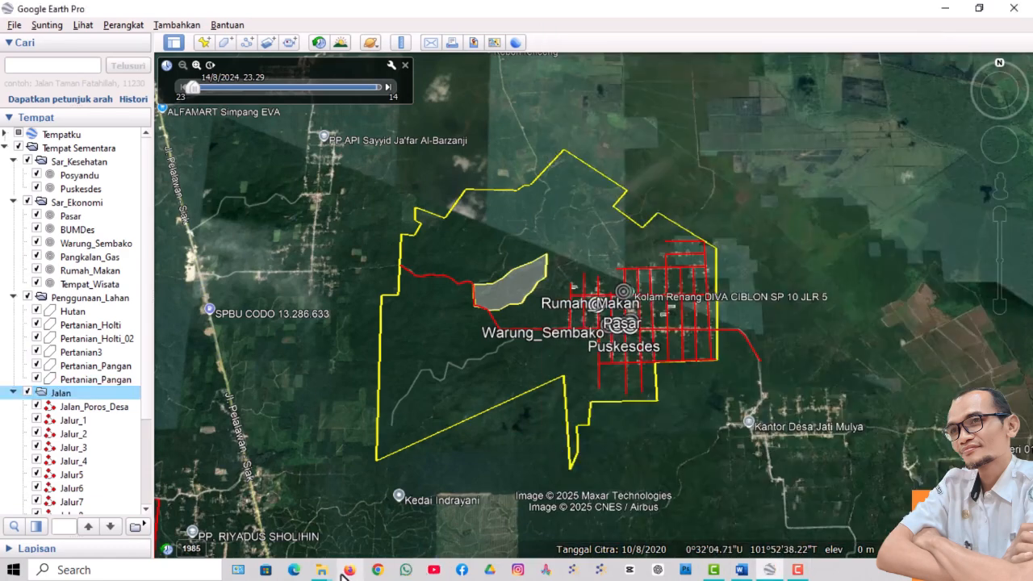
# Show the Modul_BaganAJar folder window in File Explorer and bring the KML folder window back to the front.
pyautogui.moveTo(322, 569)
pyautogui.click(295, 524)
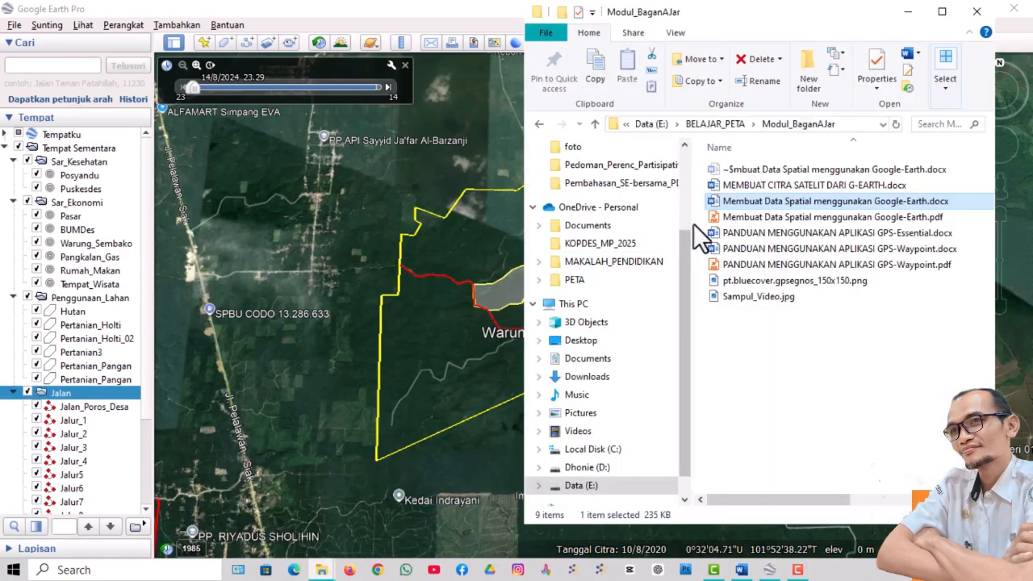
pyautogui.moveTo(321, 570)
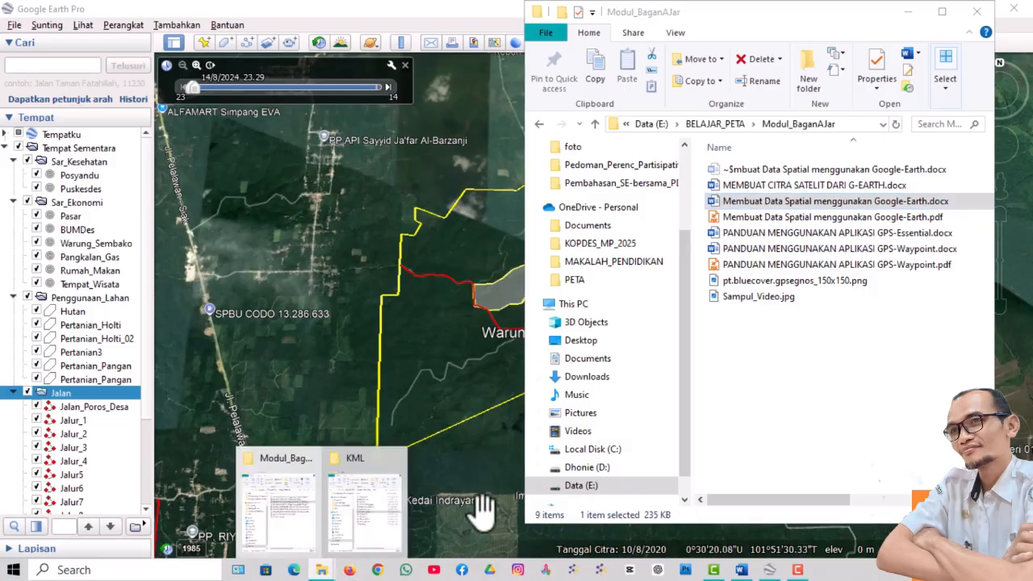
pyautogui.click(393, 509)
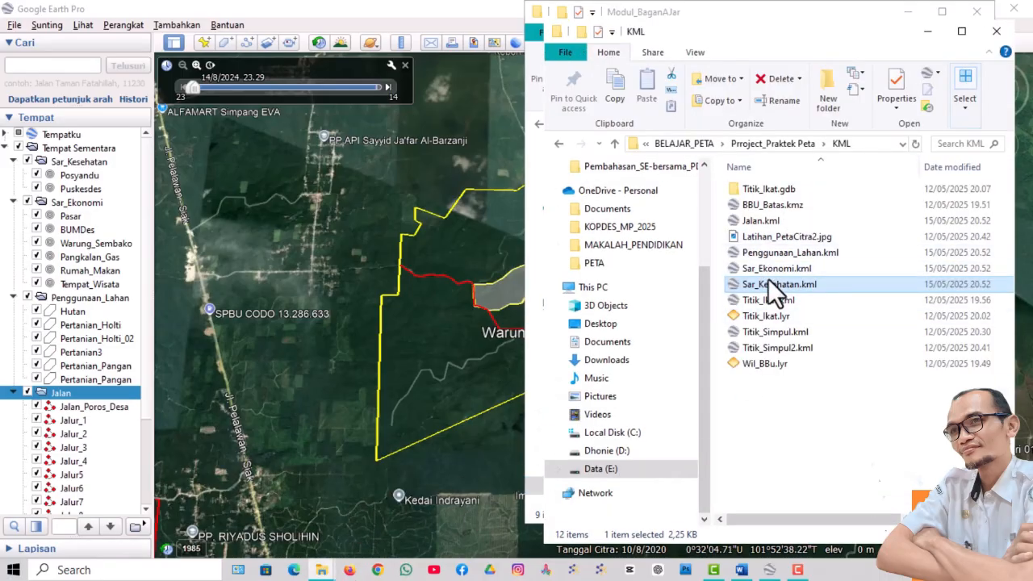